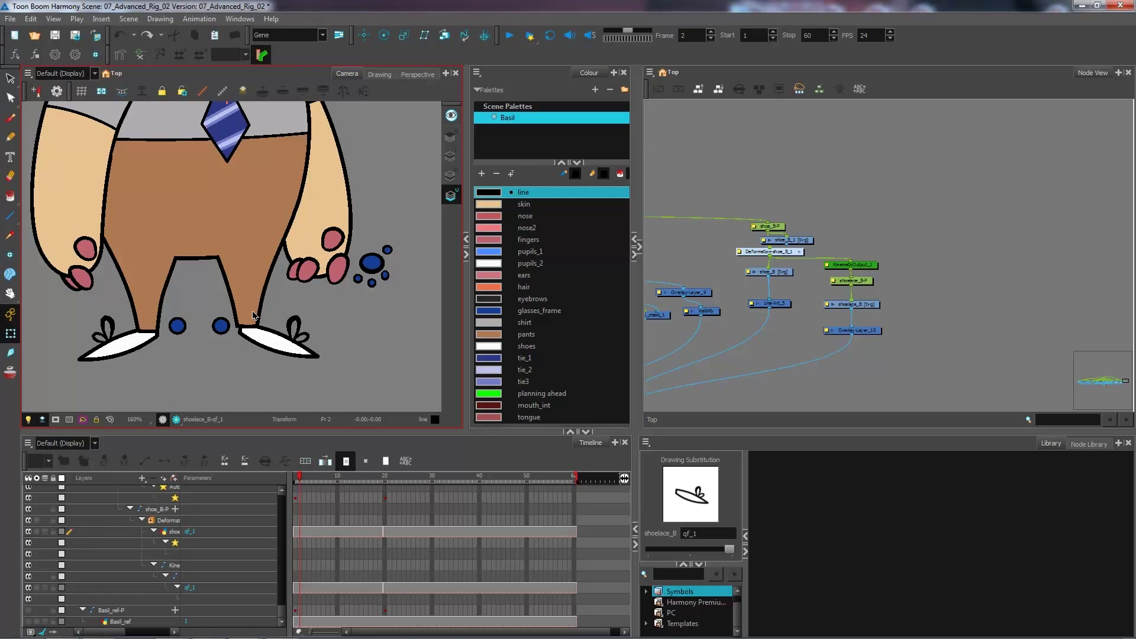
- Rotate the leg beside the tie's right side to test how the shoe and shoelace follow, and undo the pose
left_click(253, 315)
key("b")
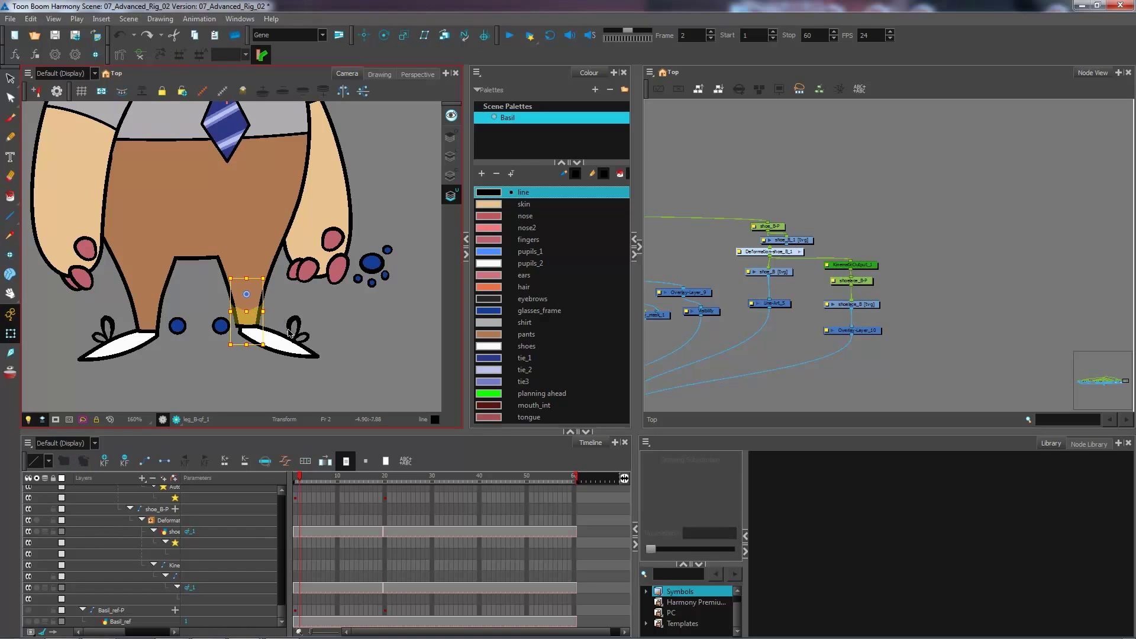
left_click_drag(330, 364, 240, 378)
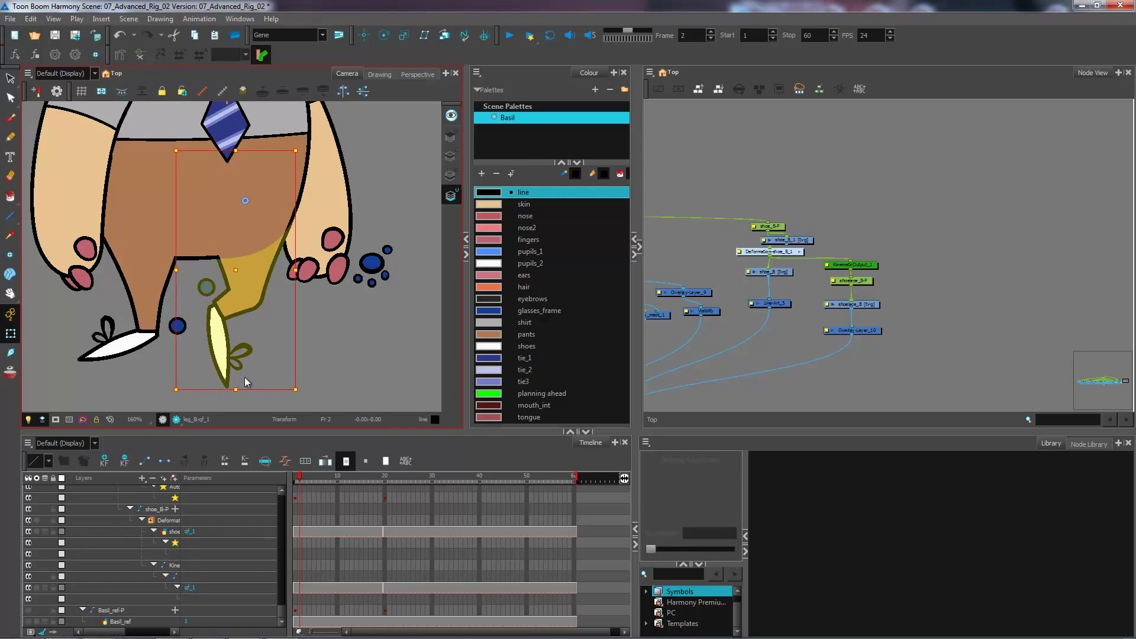
left_click_drag(306, 392, 361, 343)
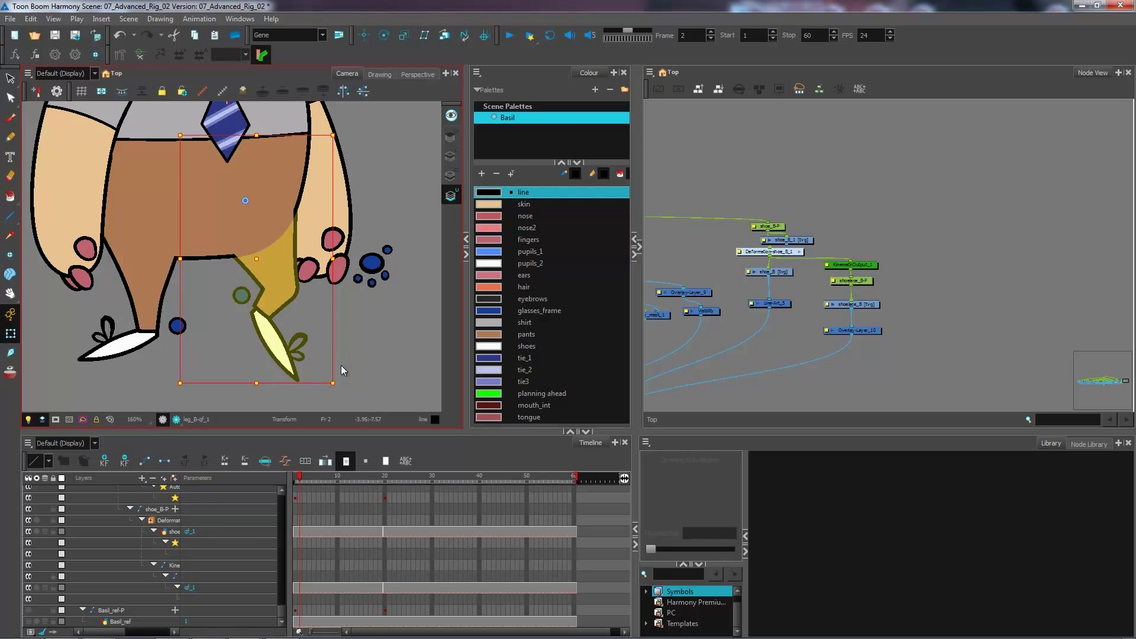
left_click_drag(324, 283, 230, 339)
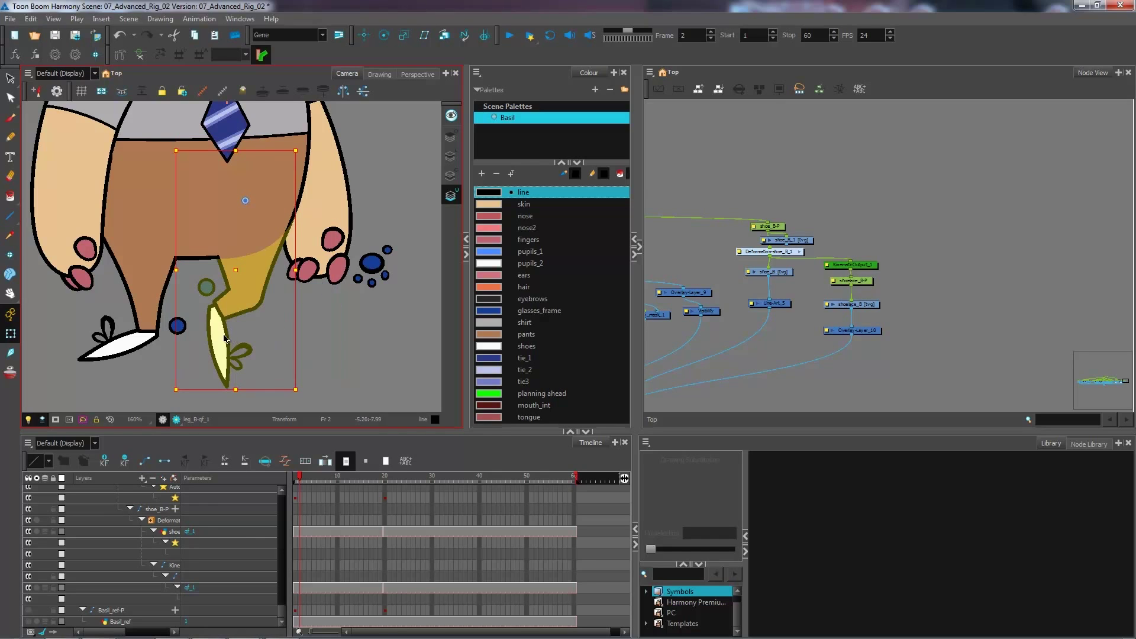
left_click(225, 307)
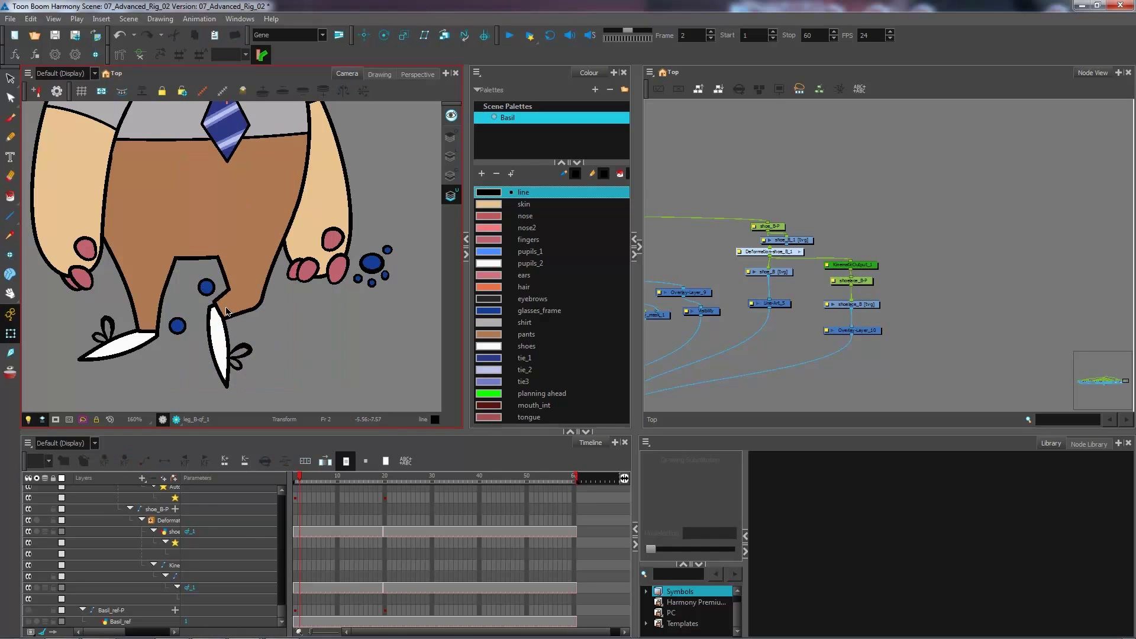
key("b")
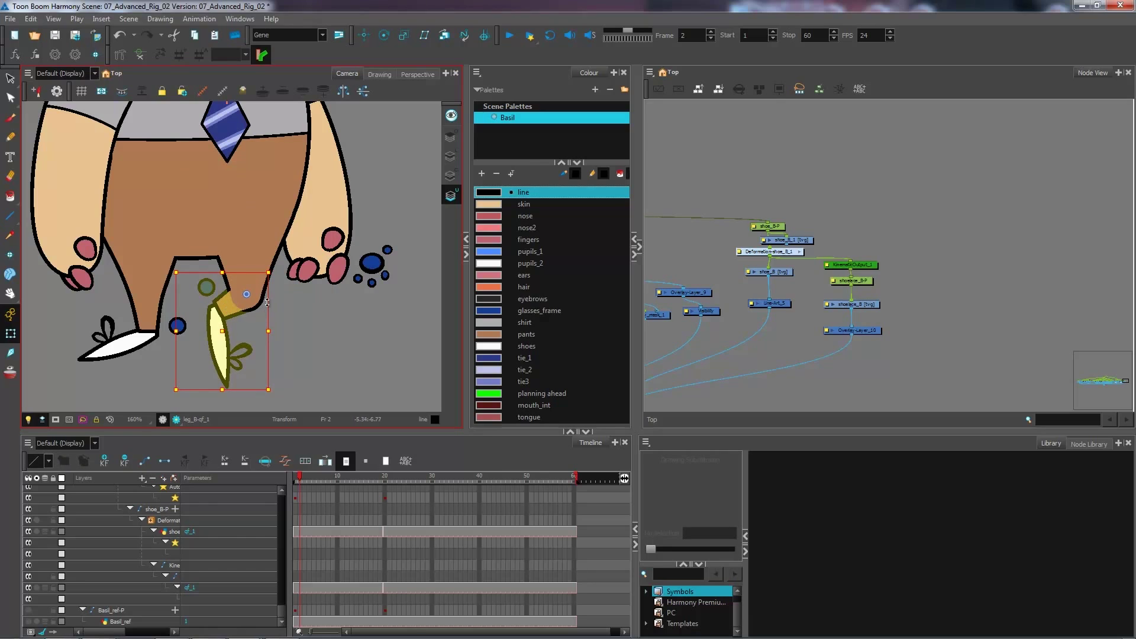
key("ctrl+z")
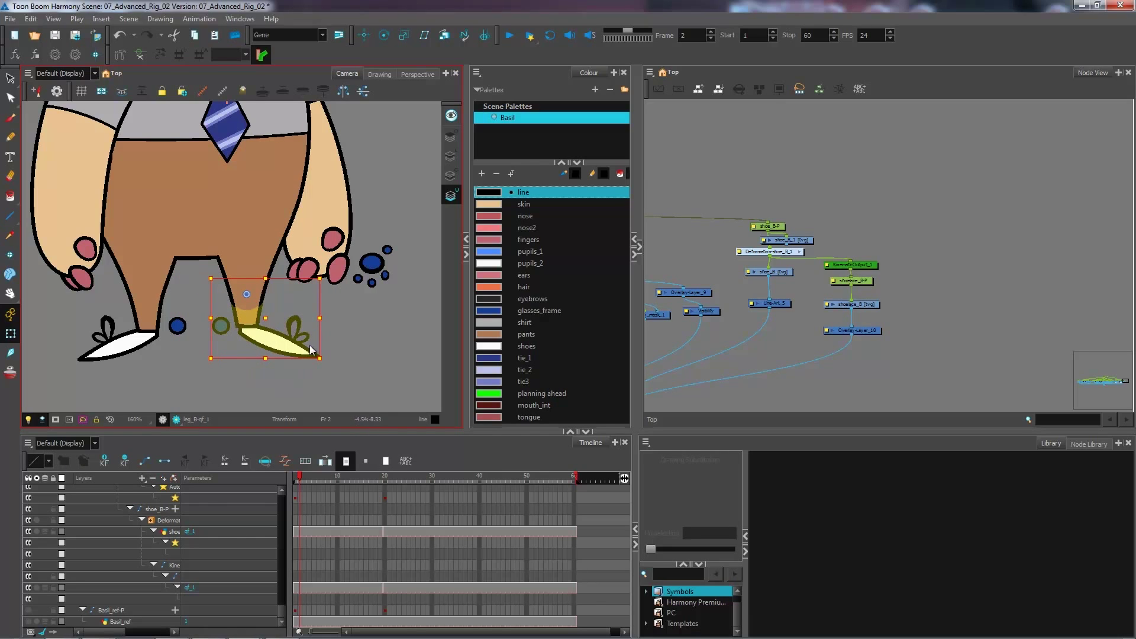
left_click(346, 328)
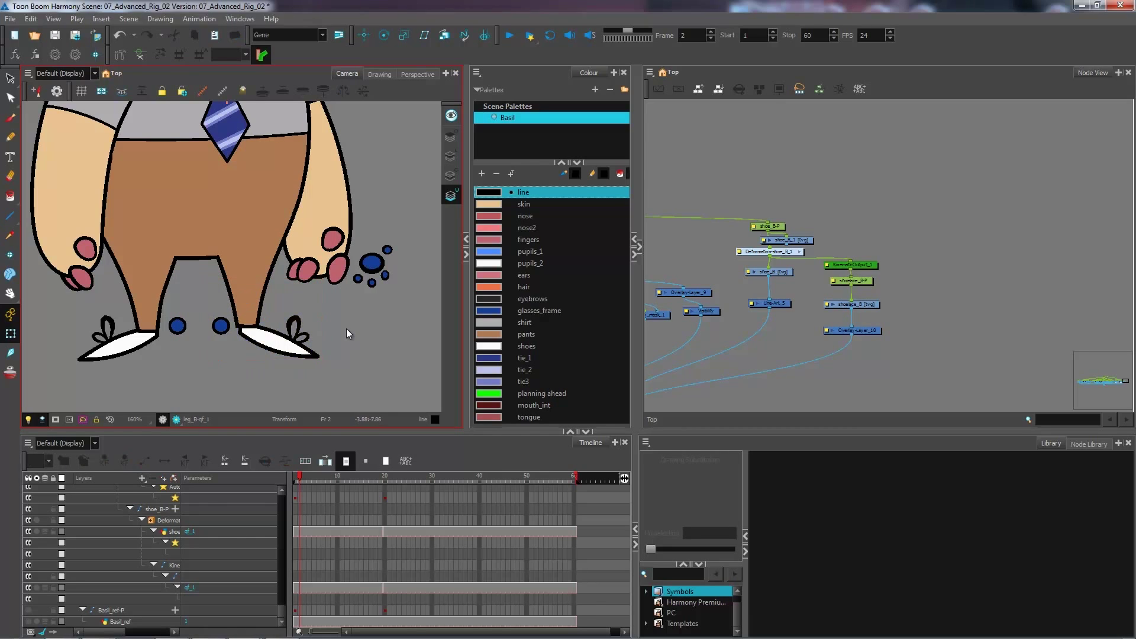
- Examine what the shoe_B drawing and its linked shoelace contain on the overlay, line, colour and underlay art layers
left_click(289, 346)
left_click(770, 281)
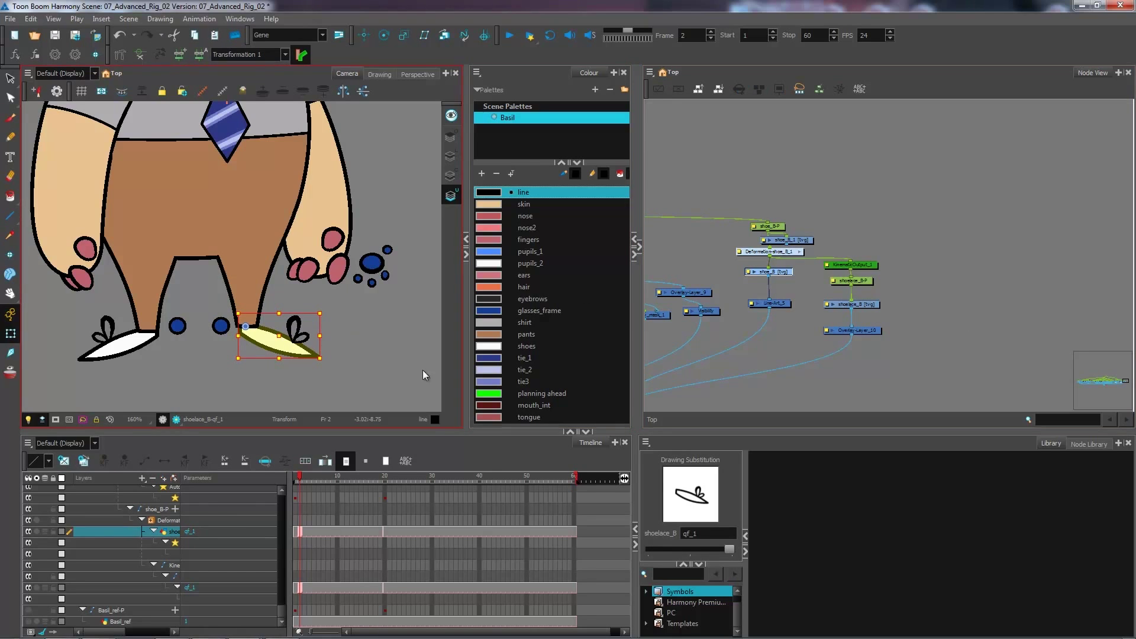
key("ctrl+c")
left_click_drag(907, 312, 834, 311)
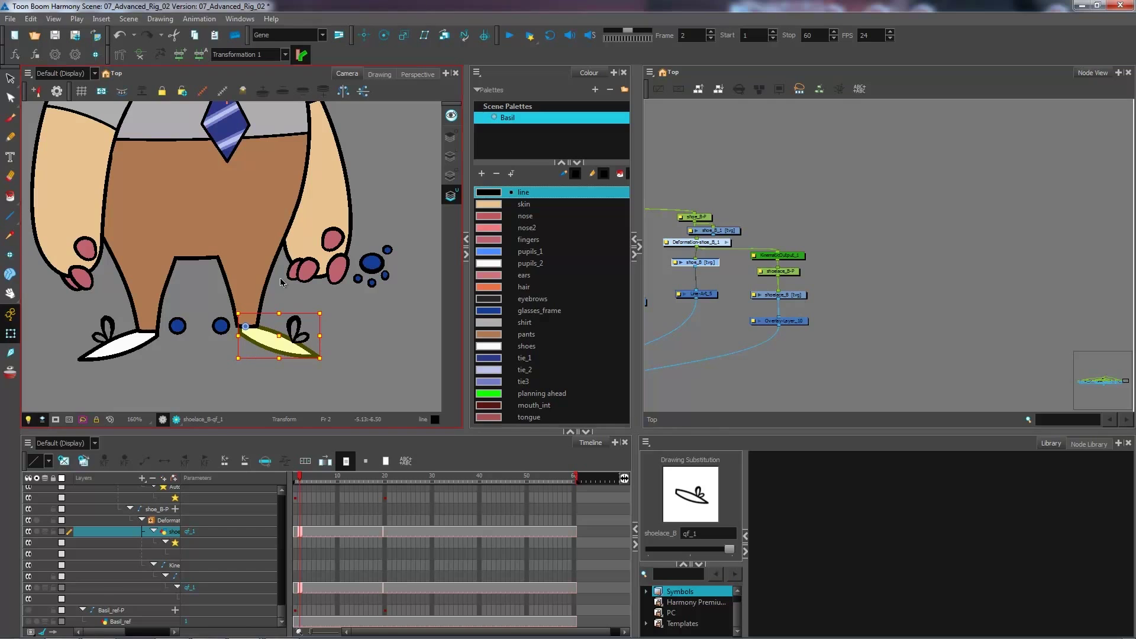
left_click(9, 79)
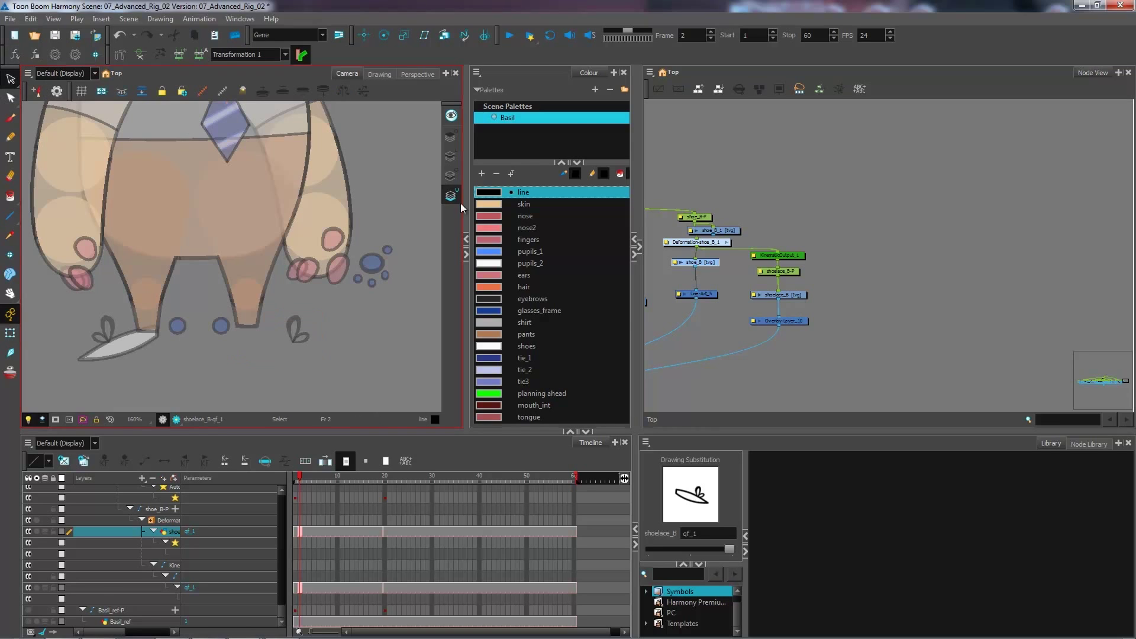
left_click(450, 139)
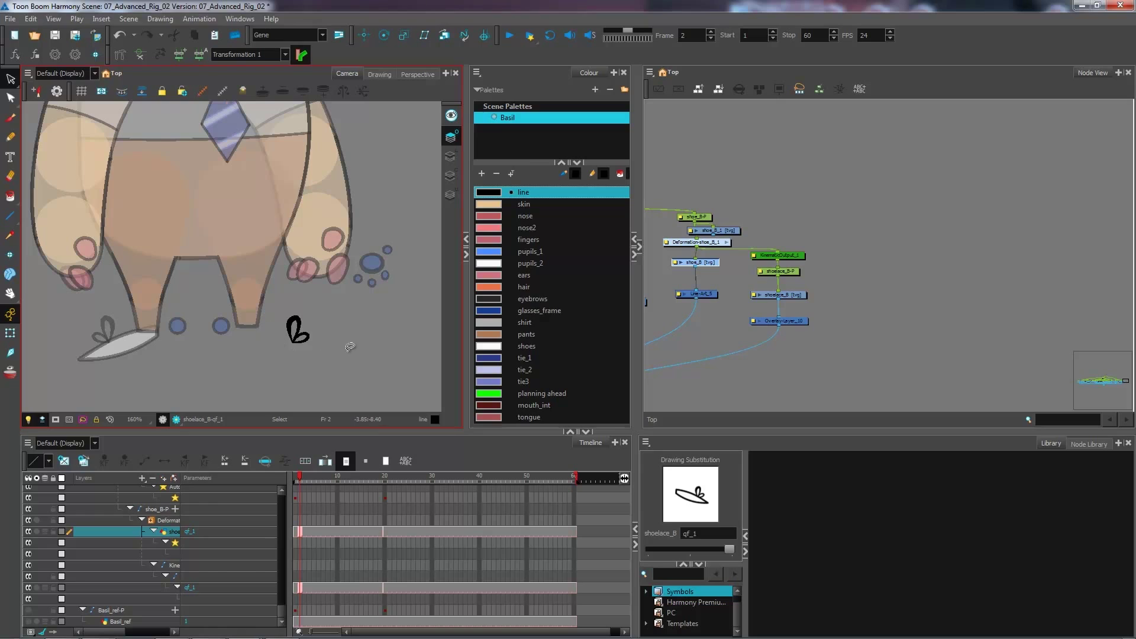
left_click(448, 157)
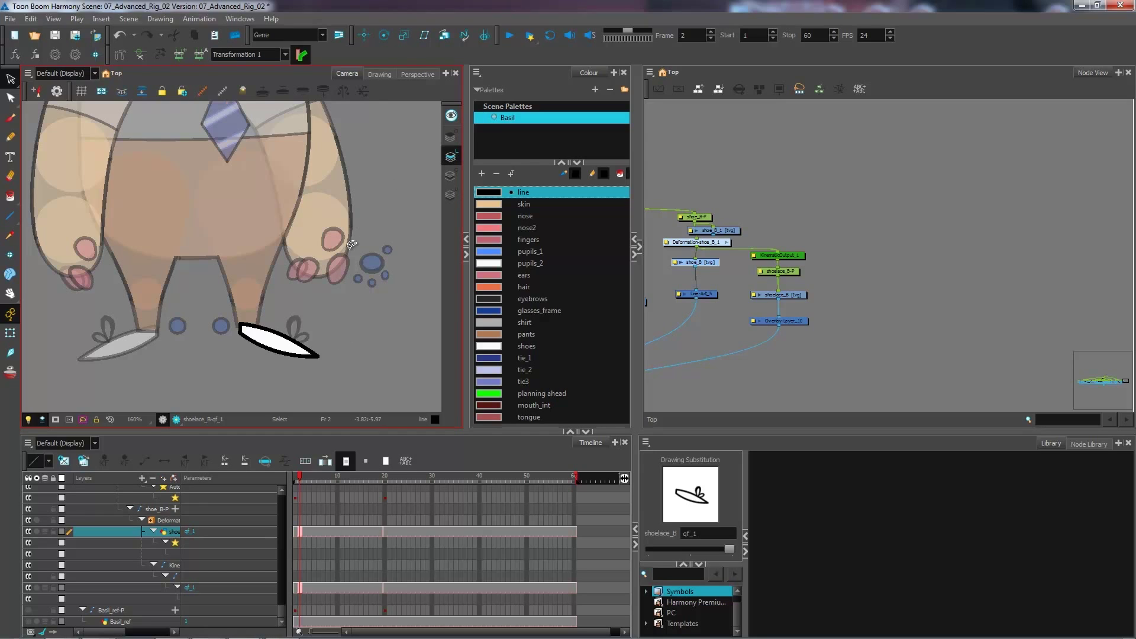
left_click(451, 176)
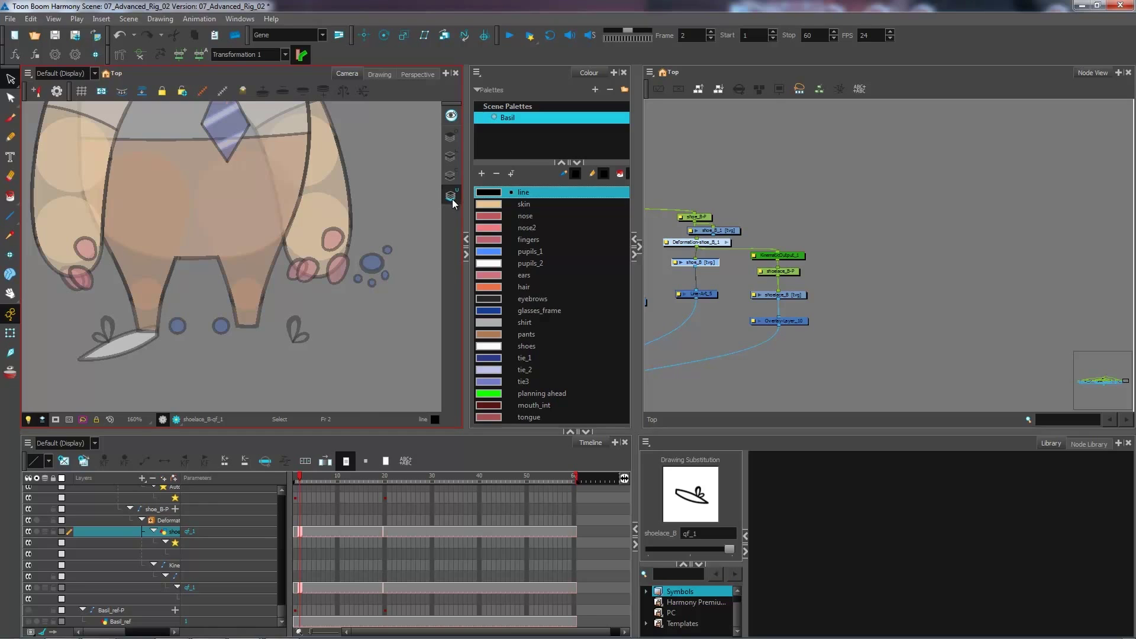
left_click(452, 200)
left_click(10, 333)
left_click(279, 340)
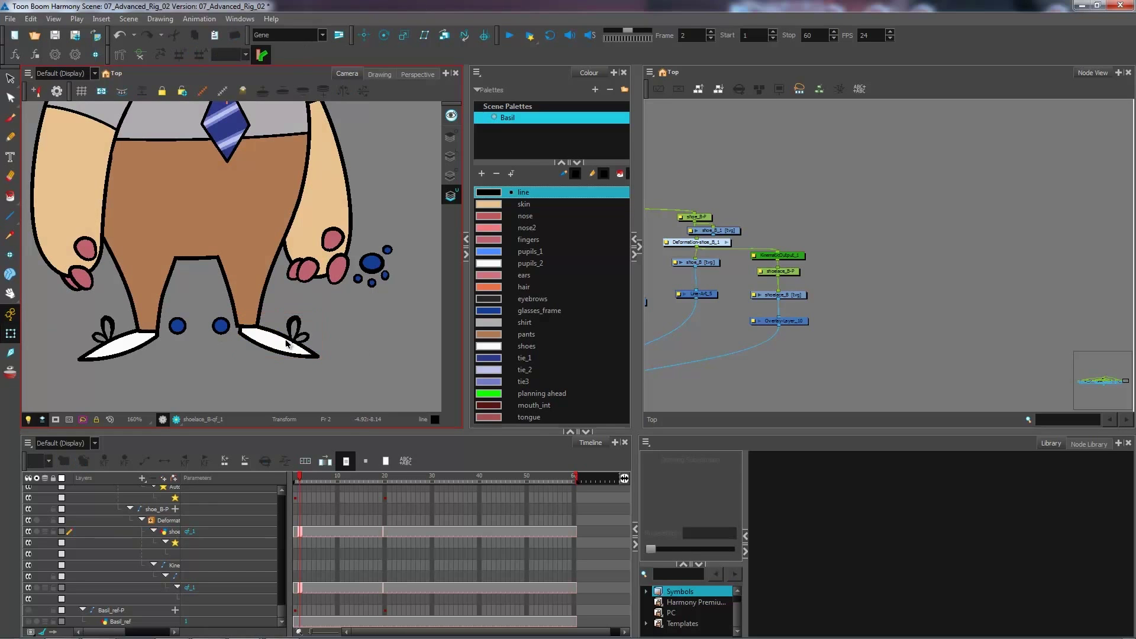
- Create a duplicate of the shoe_B drawing at frame 2
left_click(710, 510)
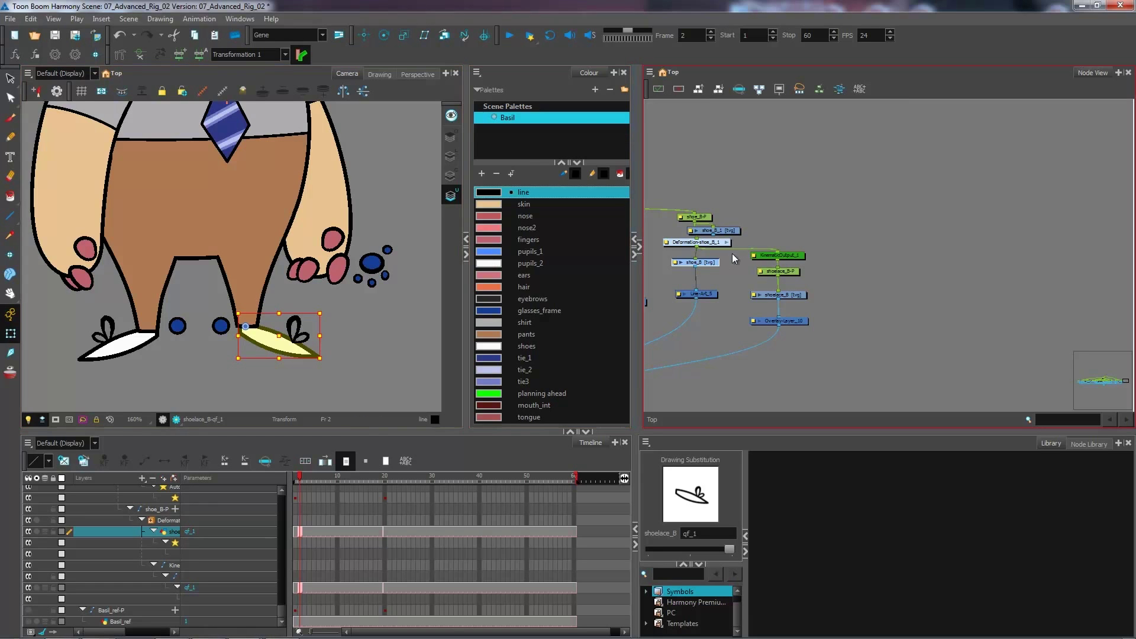
left_click(713, 281)
left_click(361, 493)
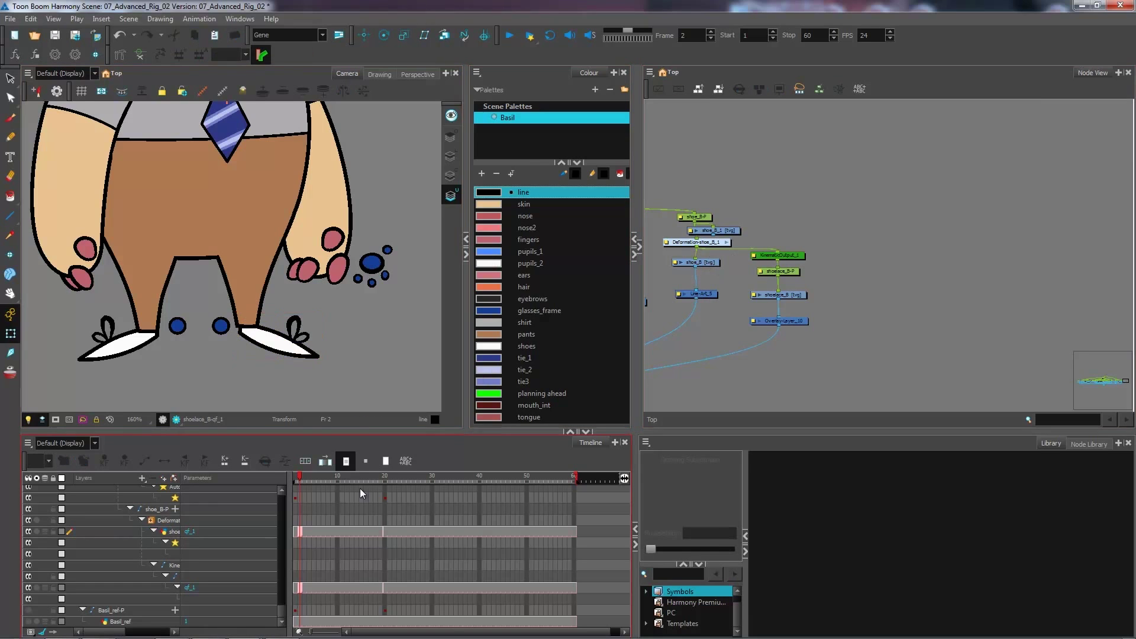
left_click(303, 529)
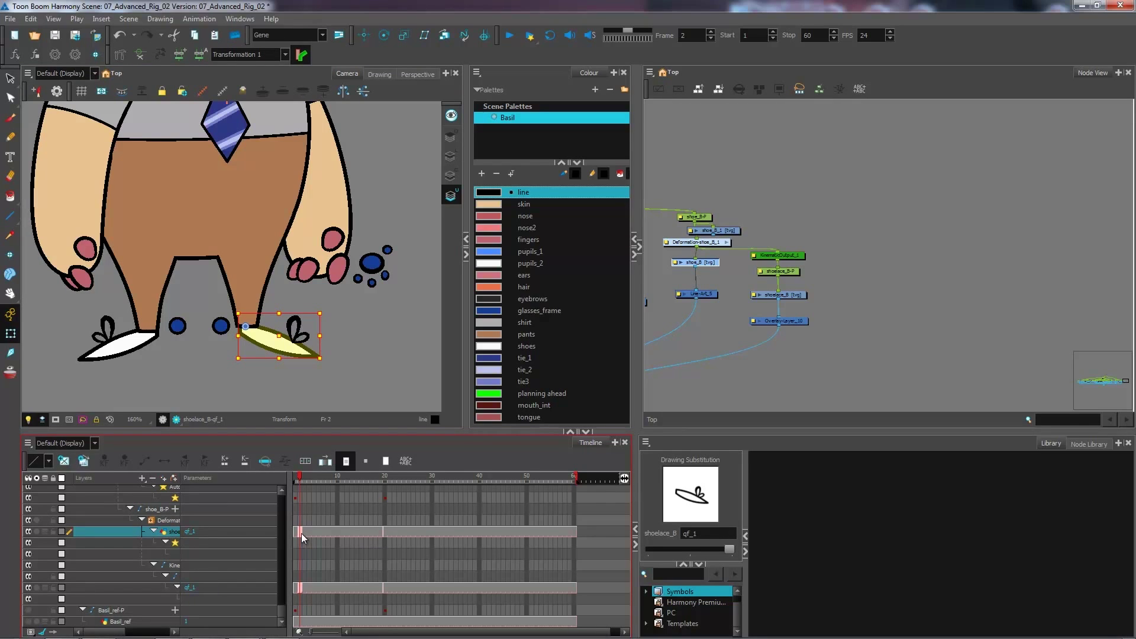
left_click(90, 466)
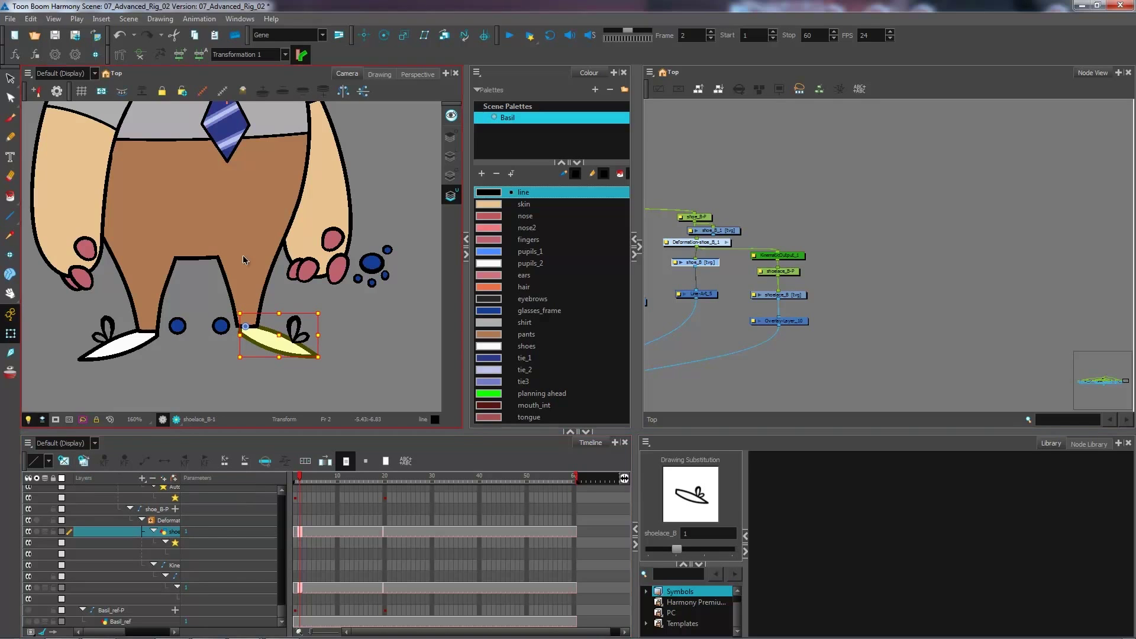
- Delete the shoelace artwork from the overlay art layer of the duplicated shoe drawing
left_click(12, 78)
left_click(450, 157)
left_click(452, 137)
left_click(297, 330)
key("Delete")
left_click(449, 176)
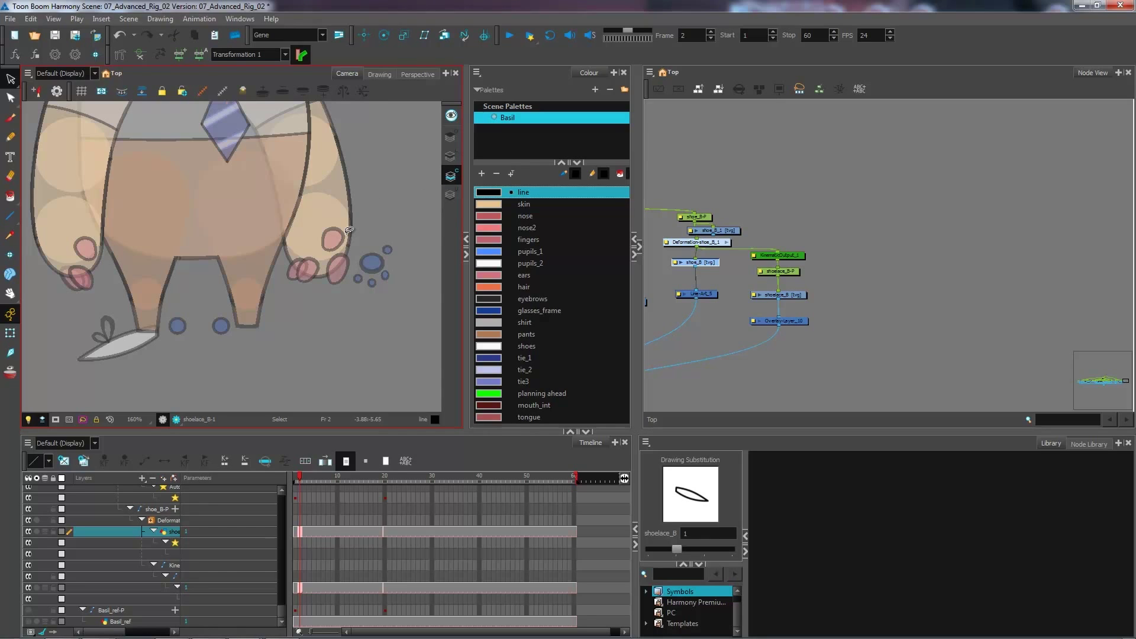
key("ctrl+z")
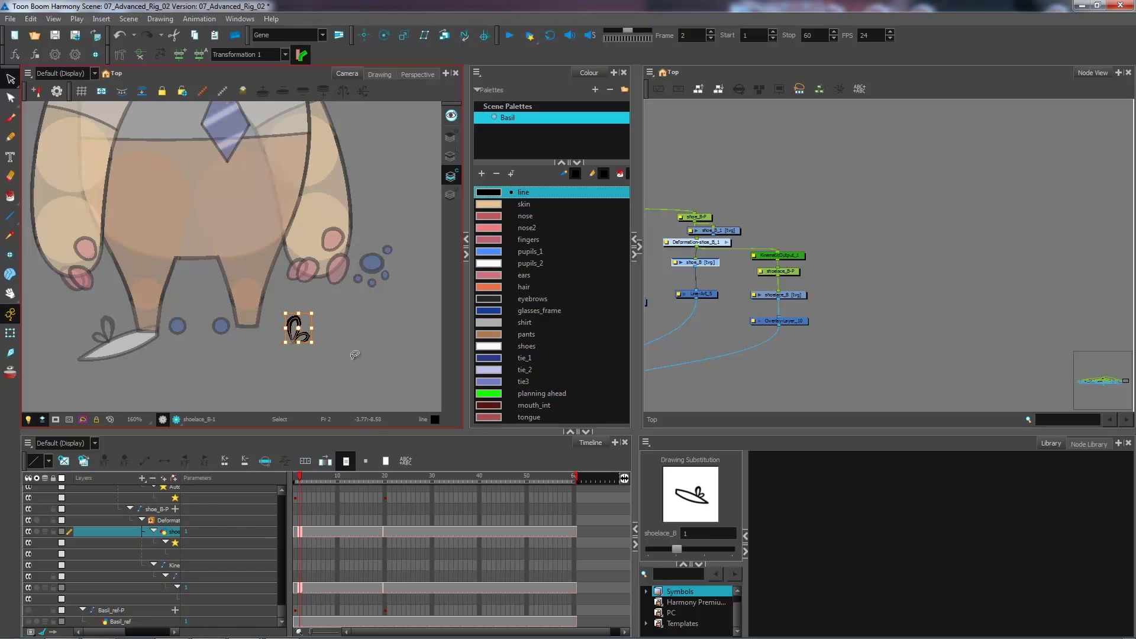
- Delete the shoe artwork from the line art layer so the duplicated drawing is empty, and deselect it
left_click(448, 156)
key("ctrl+a")
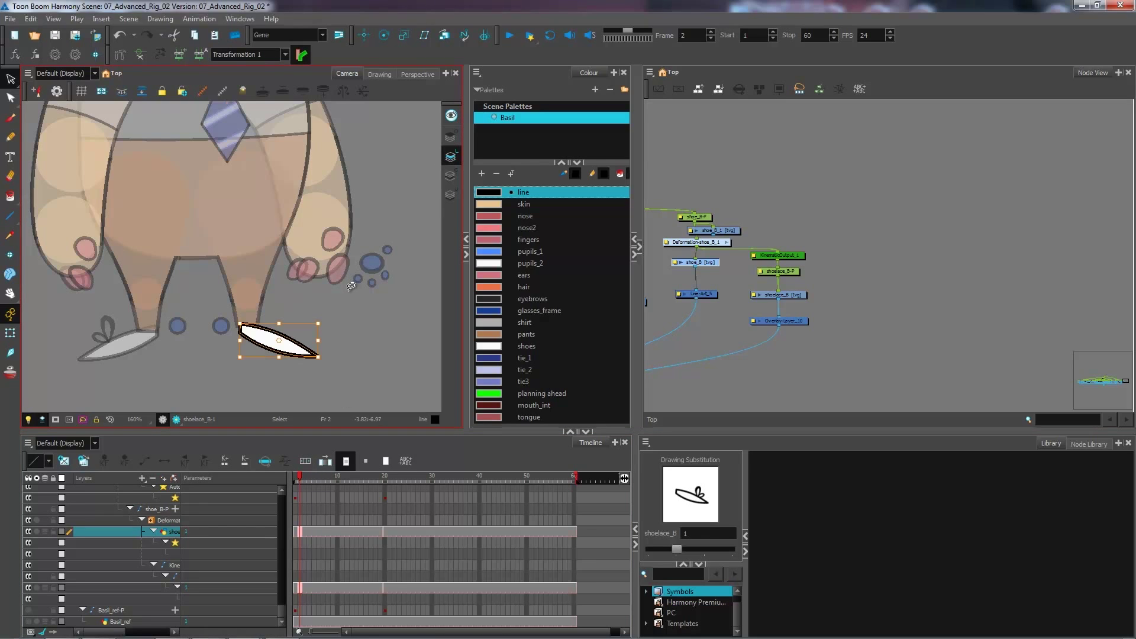
key("Delete")
left_click(450, 196)
key("ctrl+z")
key("Escape")
left_click(11, 335)
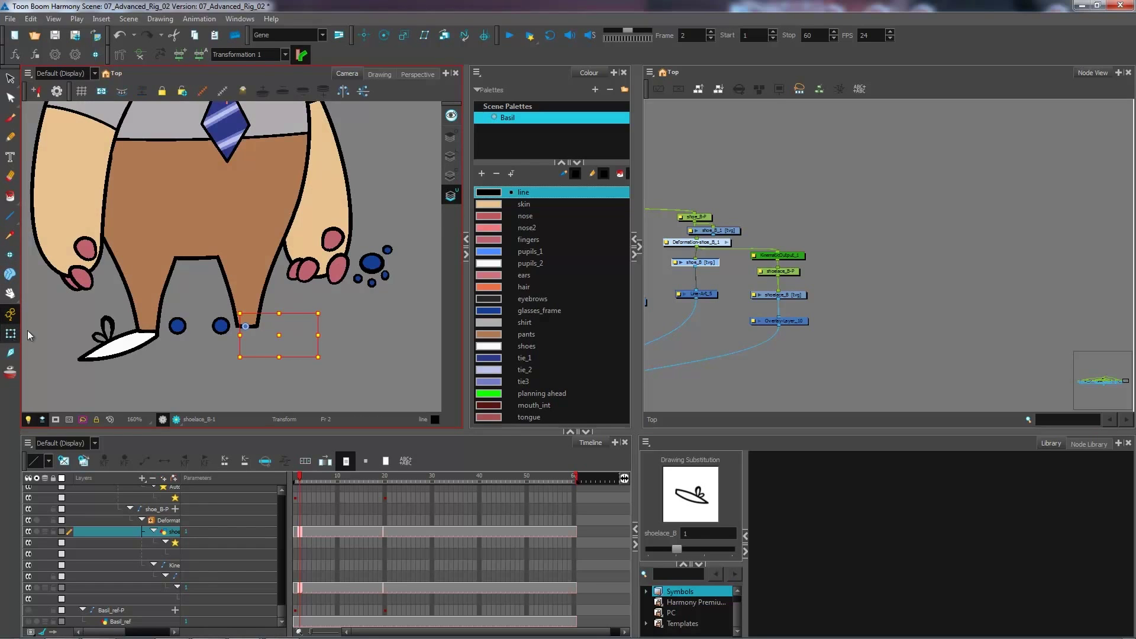
left_click(362, 329)
- Paste a copy of the shoelace_B drawing node into the empty area beside the shoe's node network
left_click(701, 297)
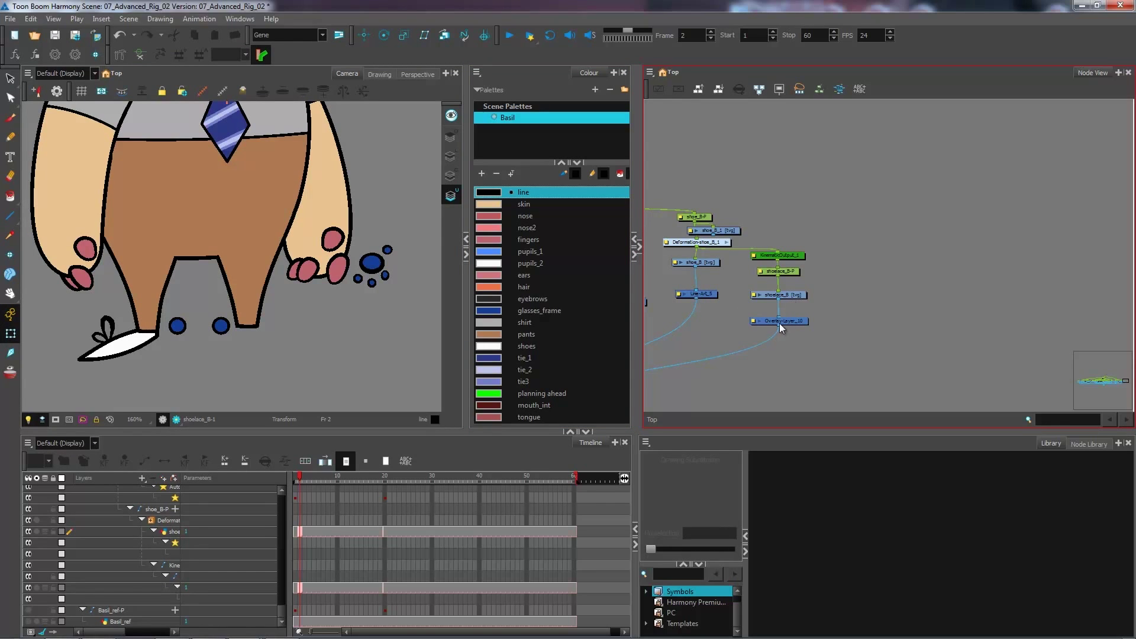
scroll(779, 323, "up", 4)
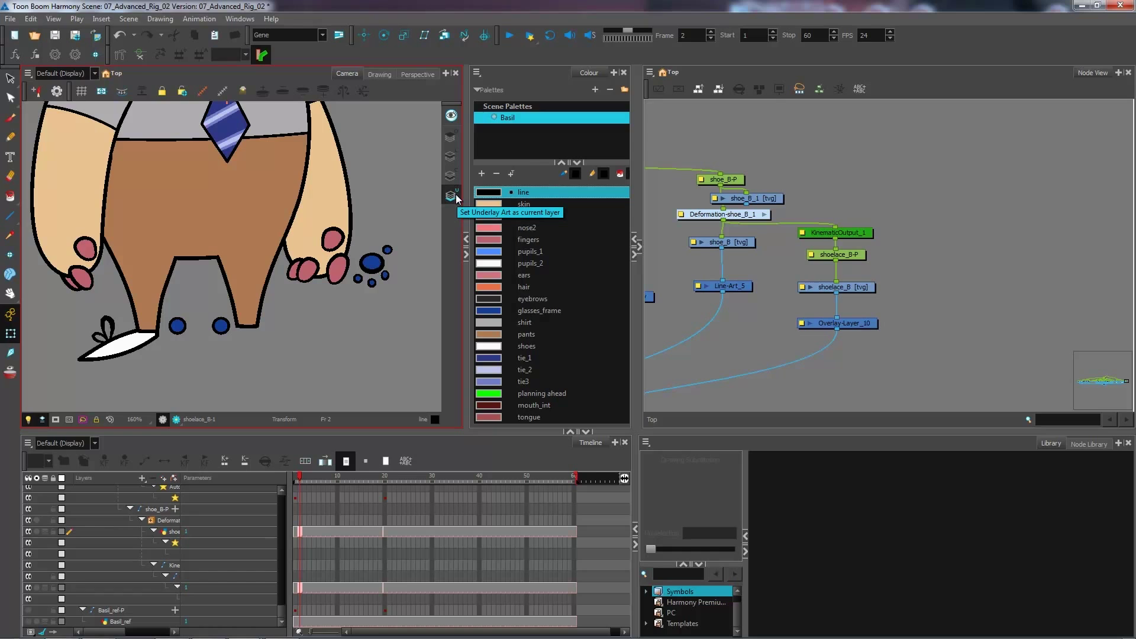
scroll(959, 318, "down", 4)
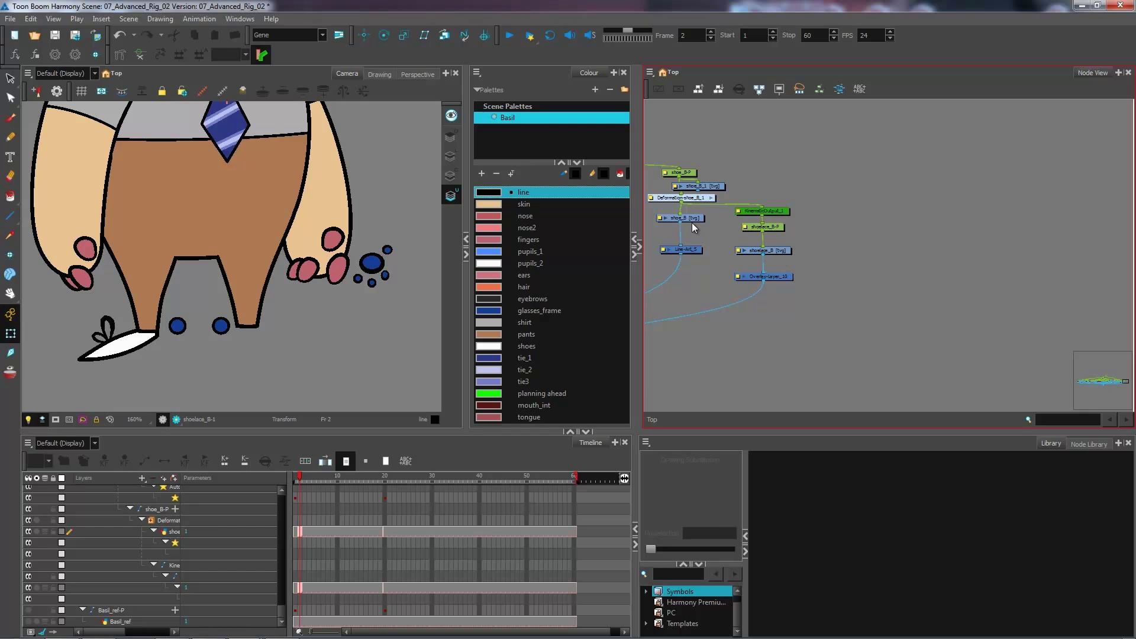
left_click(699, 220)
left_click(781, 253)
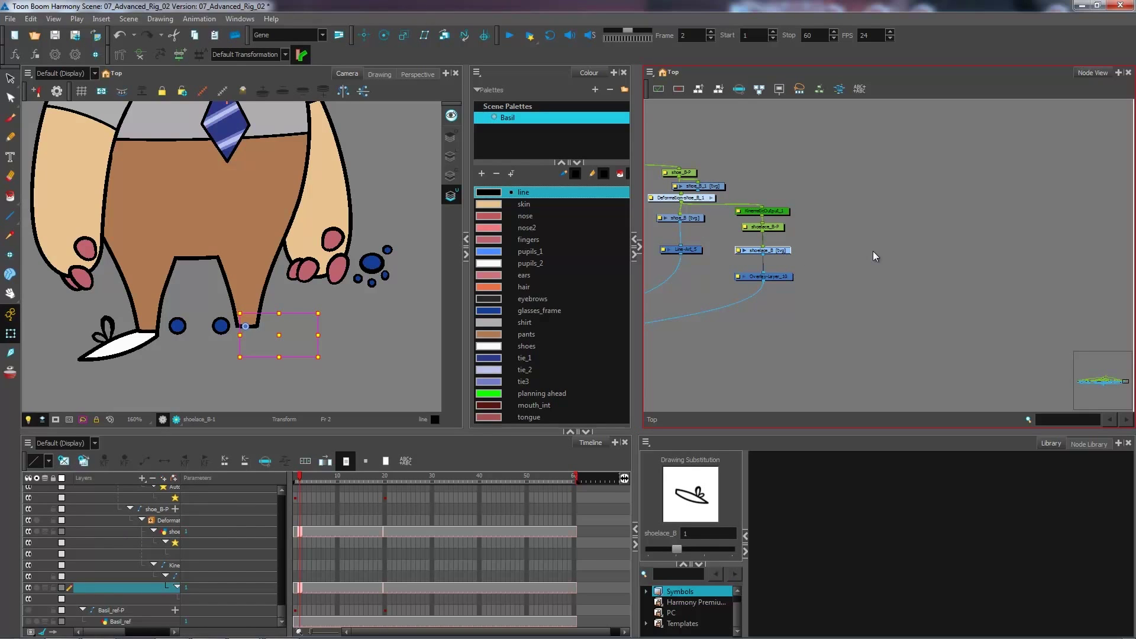
key("ctrl+v")
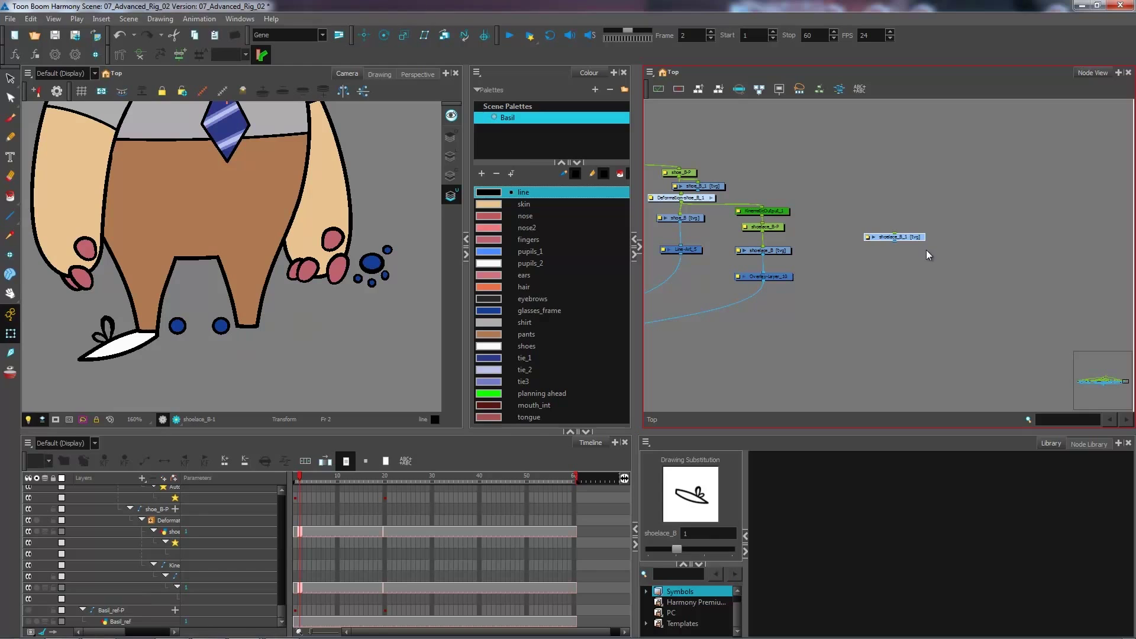
left_click(926, 250)
- Paste a copy of the shoe_B drawing node and move the copied shoelace node away to make room
left_click(685, 219)
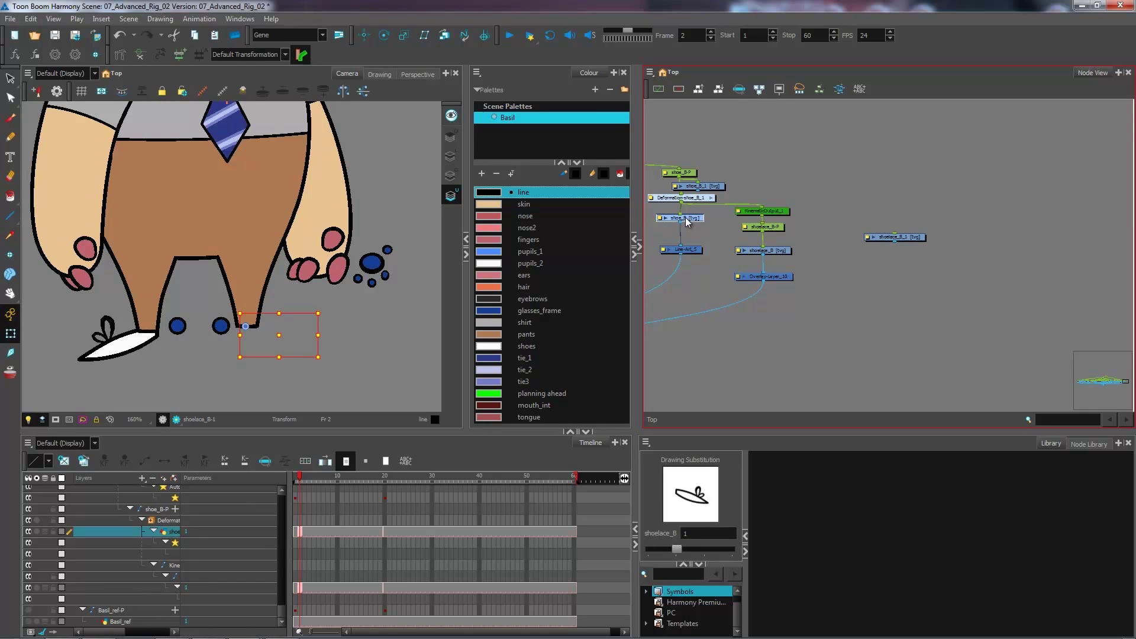
key("ctrl+v")
left_click_drag(916, 239, 959, 246)
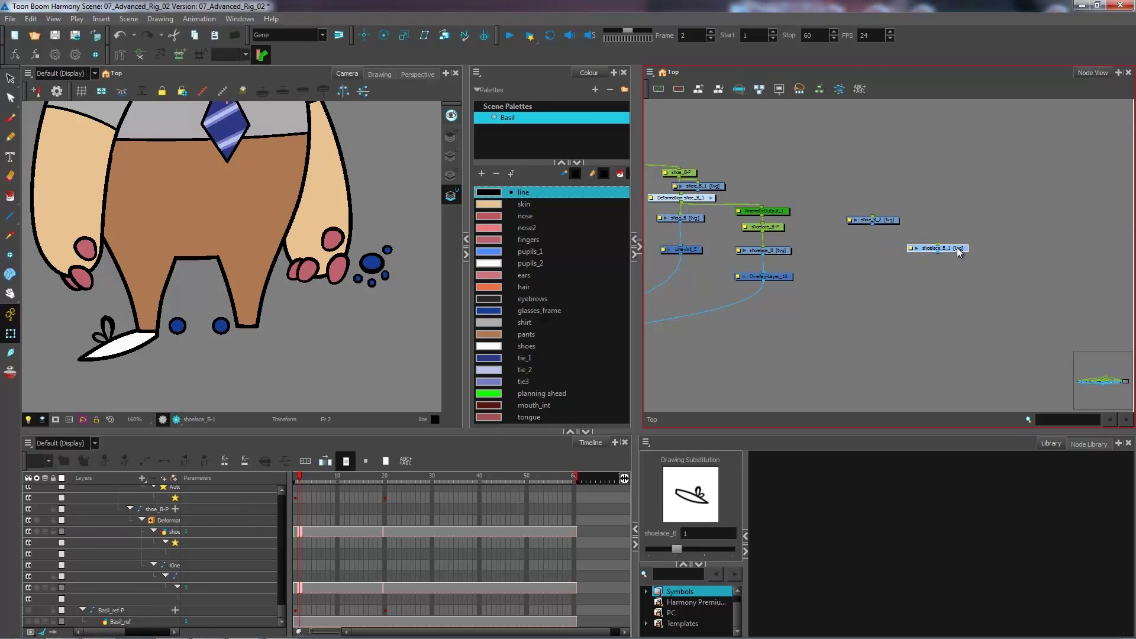
left_click(899, 240)
- Rename the copied shoe node shoe_B_2 as stillshoe_B
scroll(897, 239, "up", 1)
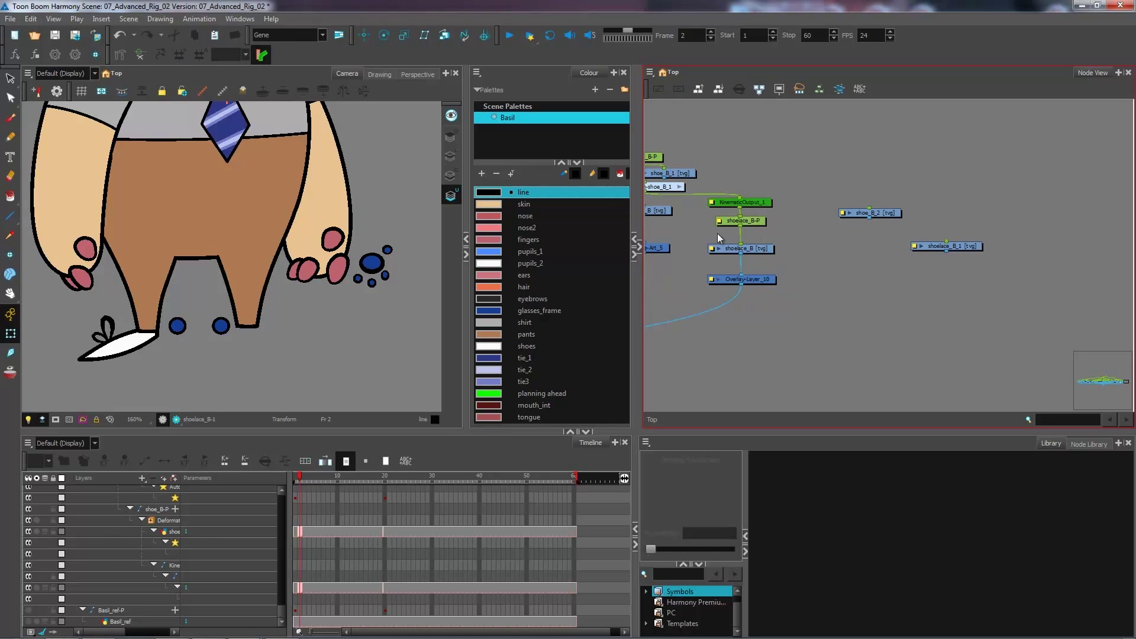
double_click(843, 212)
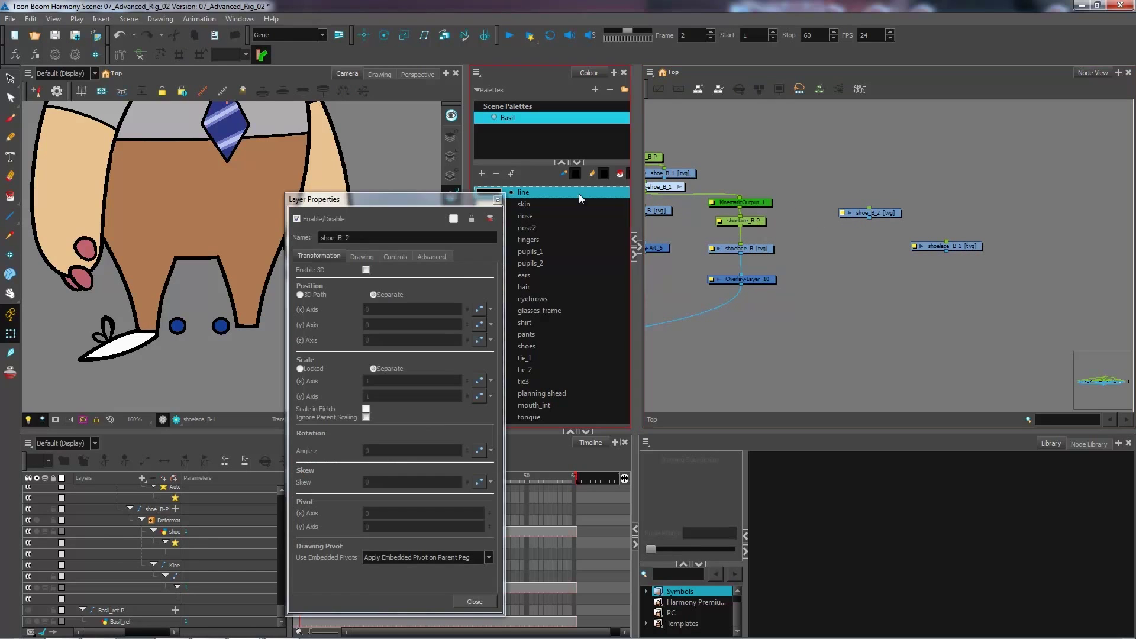
left_click(413, 239)
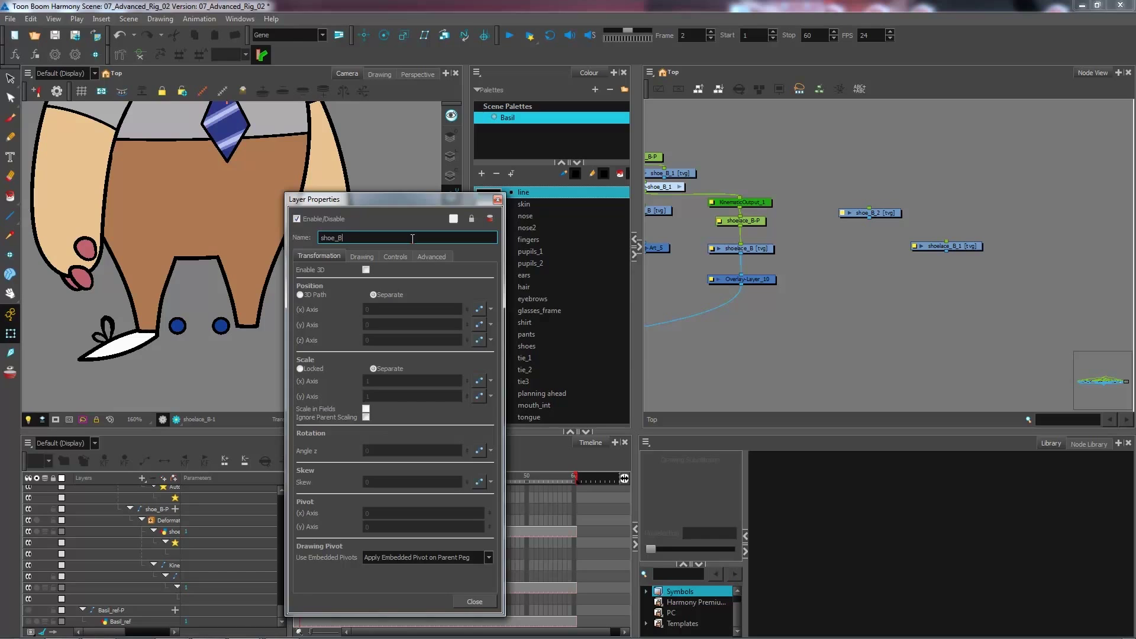
type("still")
key("Return")
left_click(933, 271)
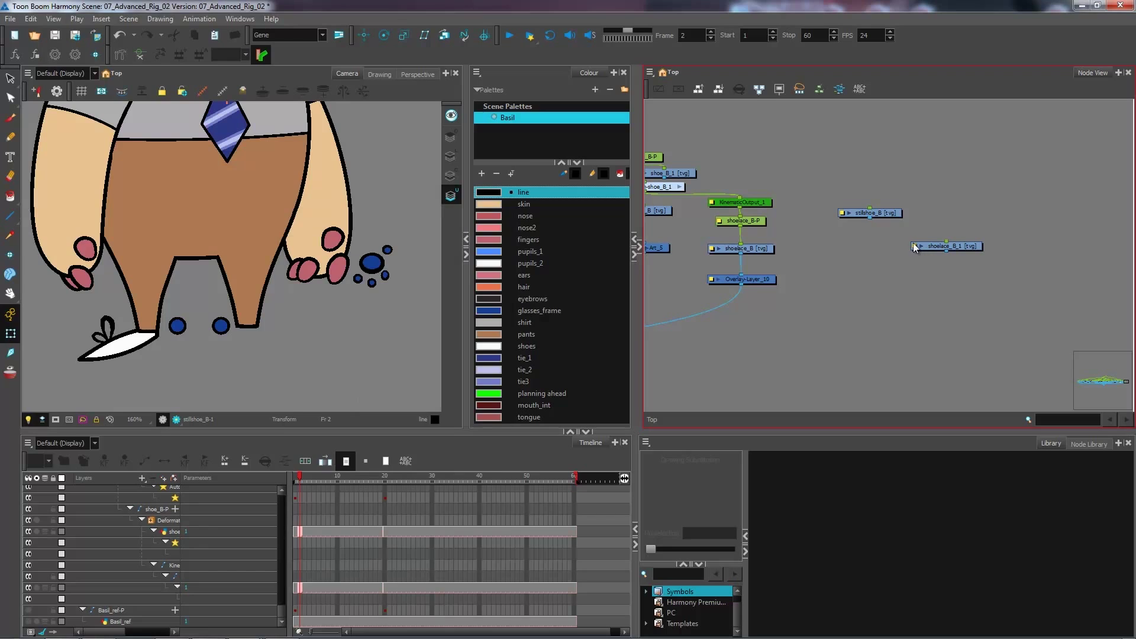
- Rename the copied shoelace node as stillshoelace_B
double_click(916, 247)
left_click(374, 235)
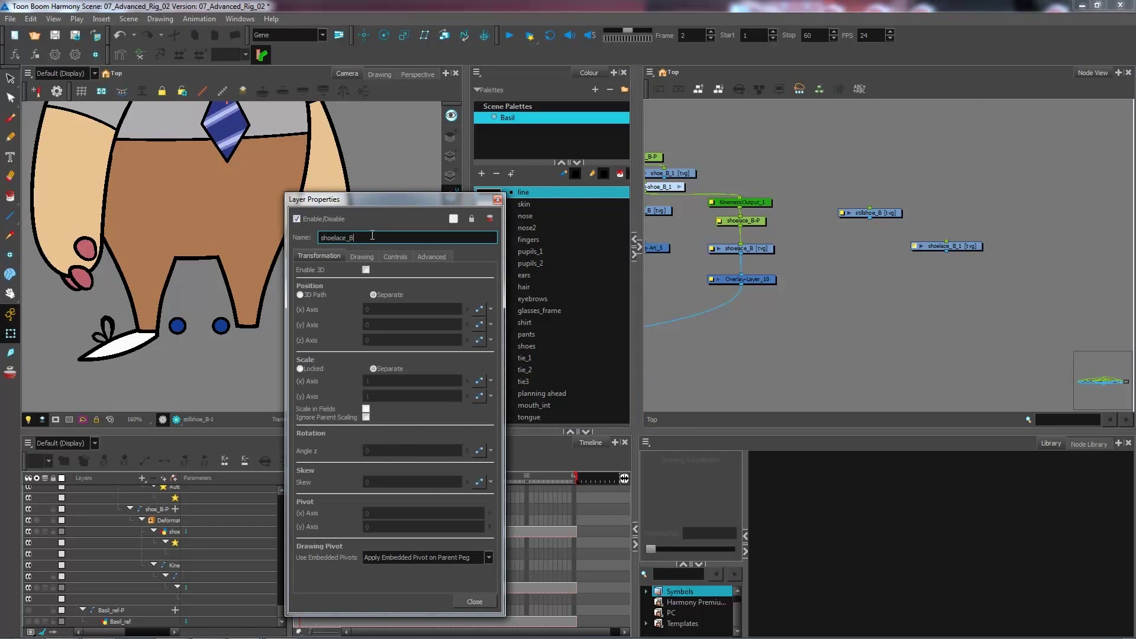
type("still")
left_click(489, 602)
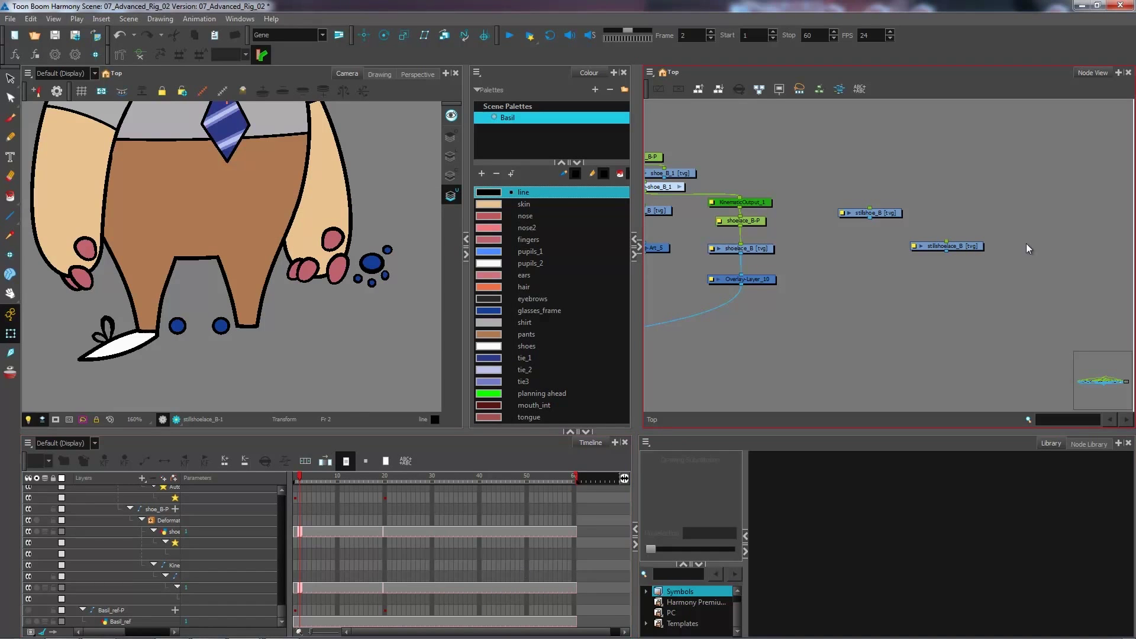
- Add parent pegs to stillshoe_B and stillshoelace_B, and connect the stillshoe_B peg to the stillshoelace_B peg
mouse_move(863, 176)
left_mouse_down()
mouse_move(889, 235)
mouse_move(967, 276)
left_mouse_up()
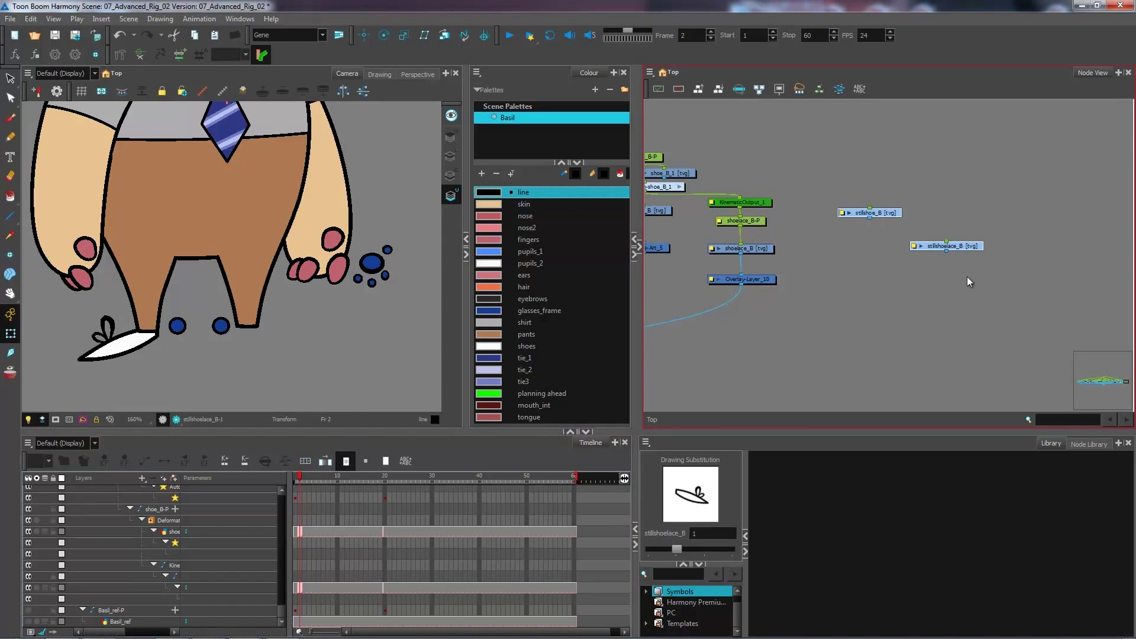
key("ctrl+p")
mouse_move(859, 165)
left_mouse_down()
mouse_move(874, 188)
mouse_move(884, 172)
left_mouse_up()
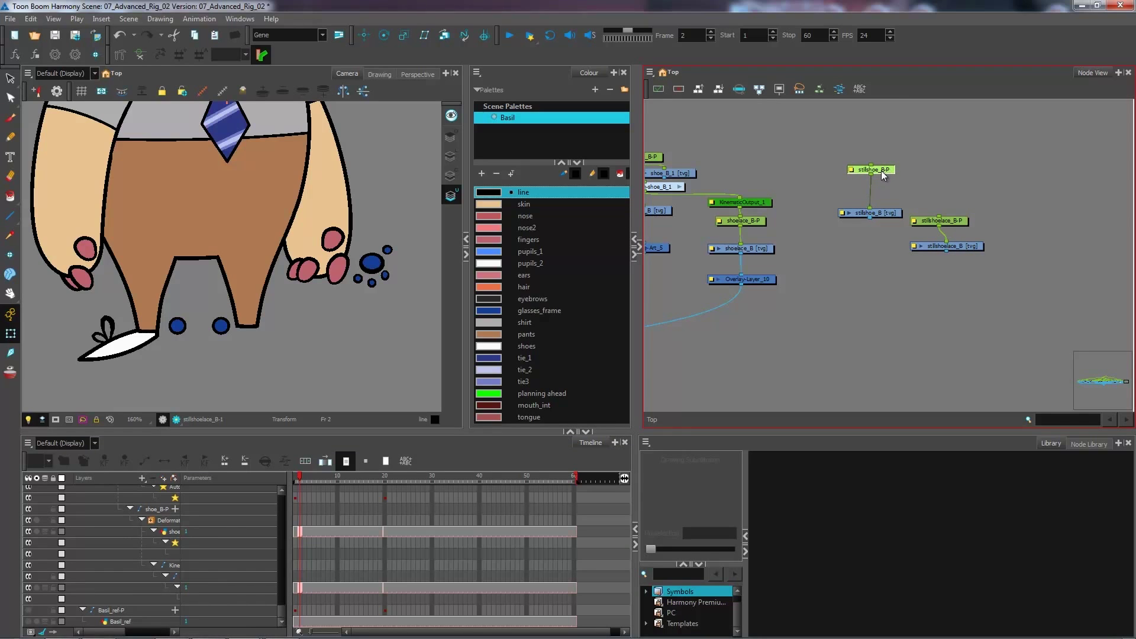
left_click_drag(893, 186, 962, 222)
left_click(979, 271)
left_click_drag(964, 287, 969, 257)
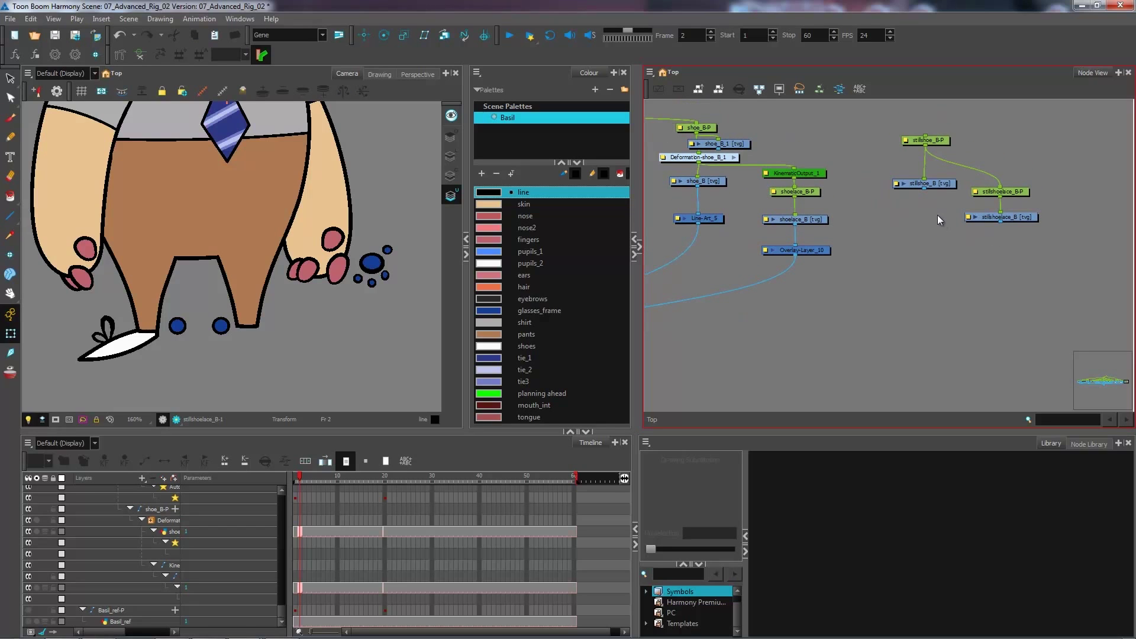
- Add a composite node below the still shoe nodes and set its mode to Pass Through
scroll(925, 230, "down", 1)
key("ctrl+k")
left_click(930, 272)
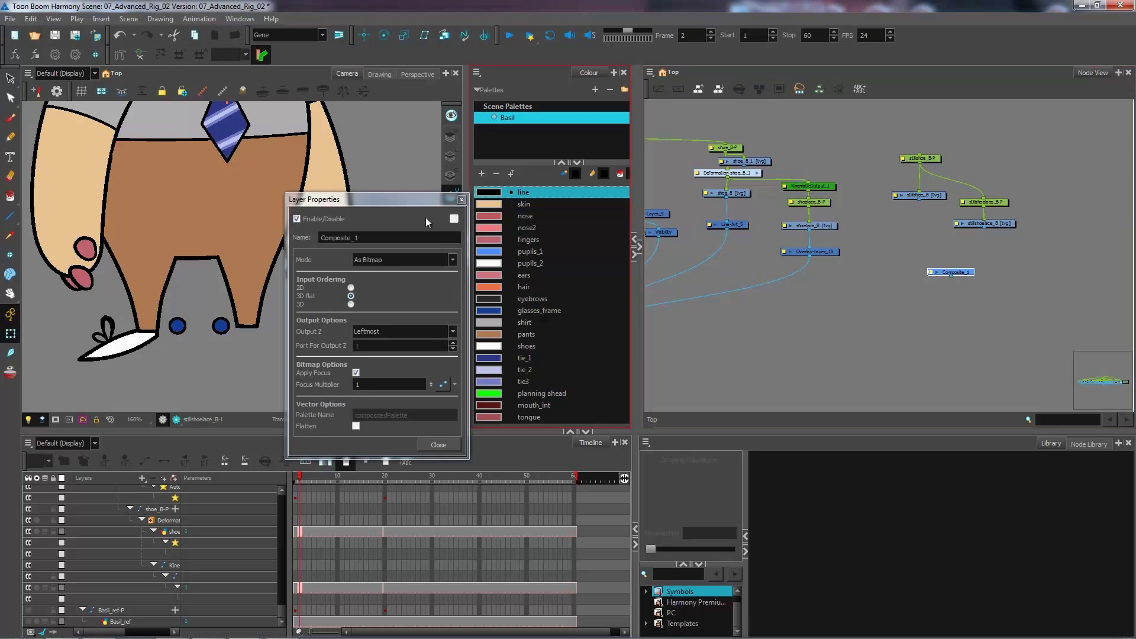
left_click(418, 255)
left_click(401, 294)
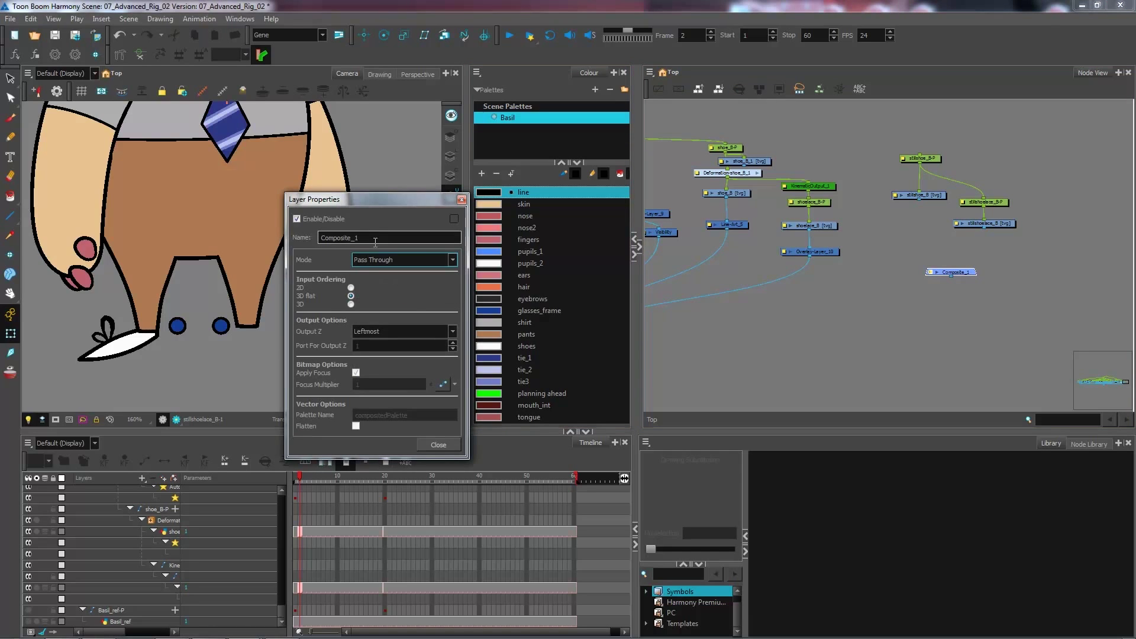
- Rename the new composite node as stillshoe_B_comp
double_click(385, 238)
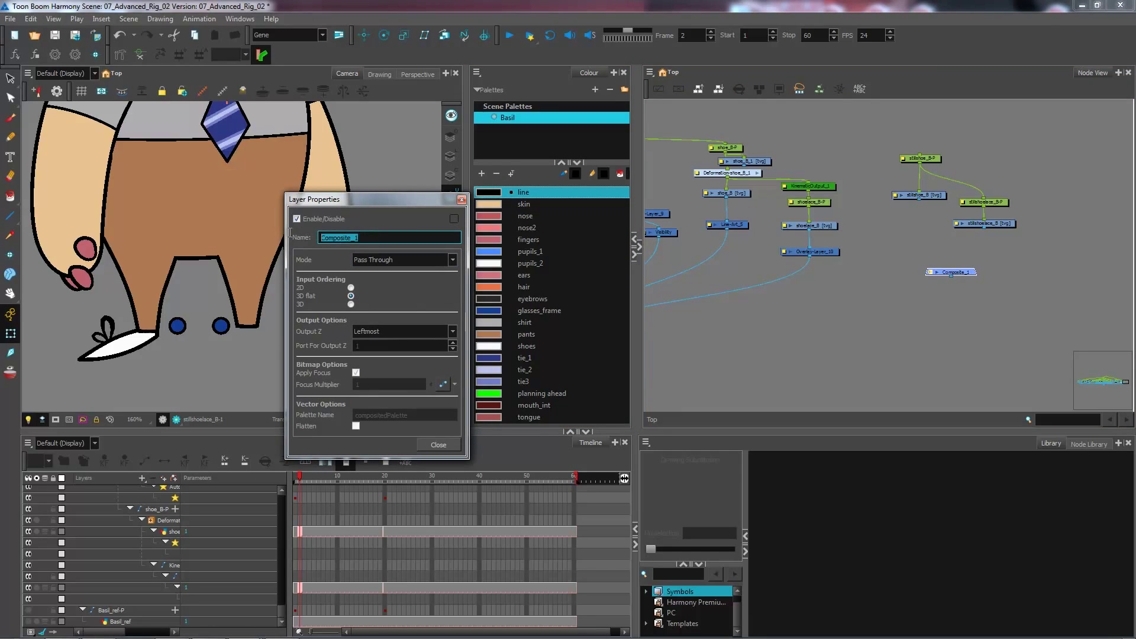
type("stillshoe_B_comp")
key("Return")
left_click(461, 200)
- Connect the output of stillshoe_B_comp to the leg_B_comp composite
scroll(1000, 307, "up", 4)
left_click_drag(991, 287, 889, 384)
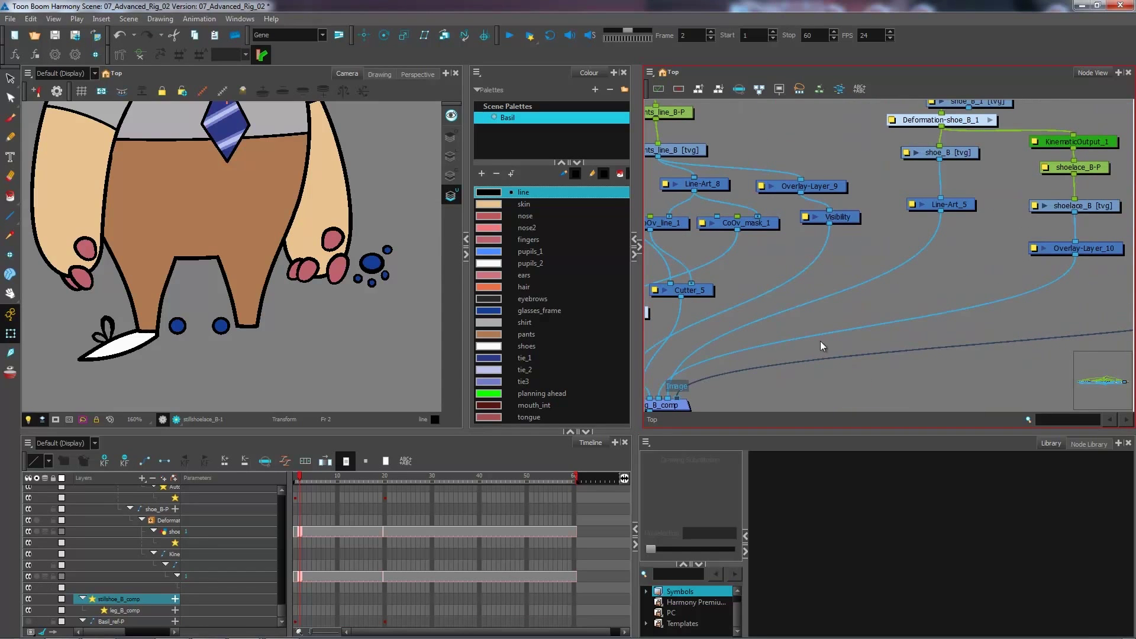
left_click_drag(1102, 264, 774, 244)
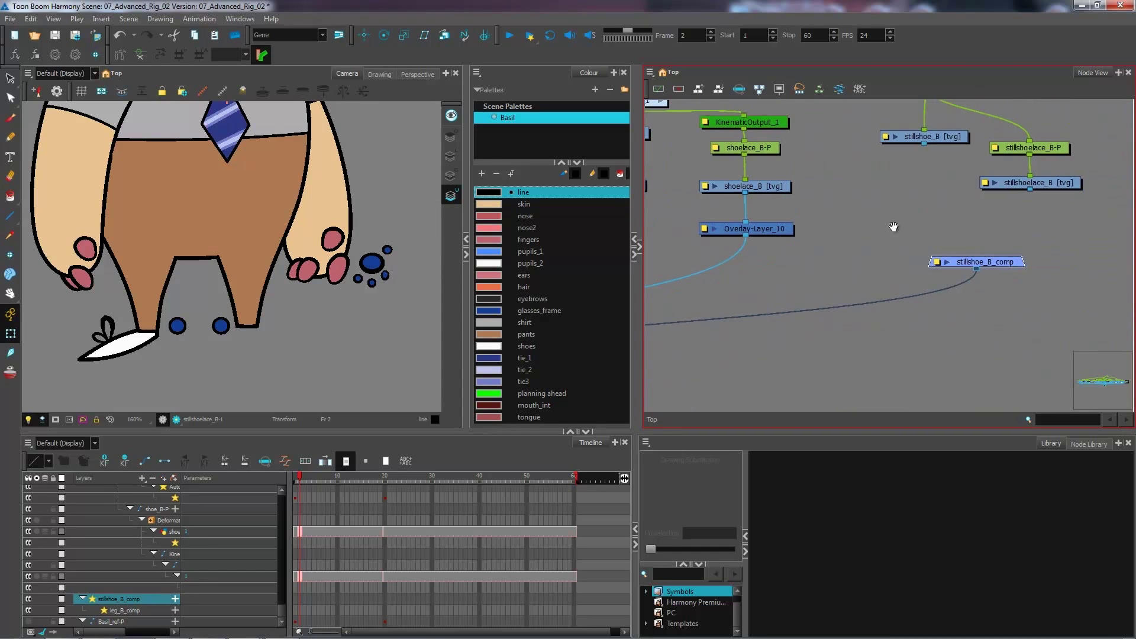
- Connect the stillshoe_B and stillshoelace_B drawings to the stillshoe_B_comp composite
left_click_drag(961, 210, 824, 243)
left_click_drag(786, 182, 815, 289)
left_click_drag(894, 222, 831, 296)
- Rearrange the still nodes so the shoelace peg and drawing sit to the left of the stillshoe_B branch
left_click(932, 216)
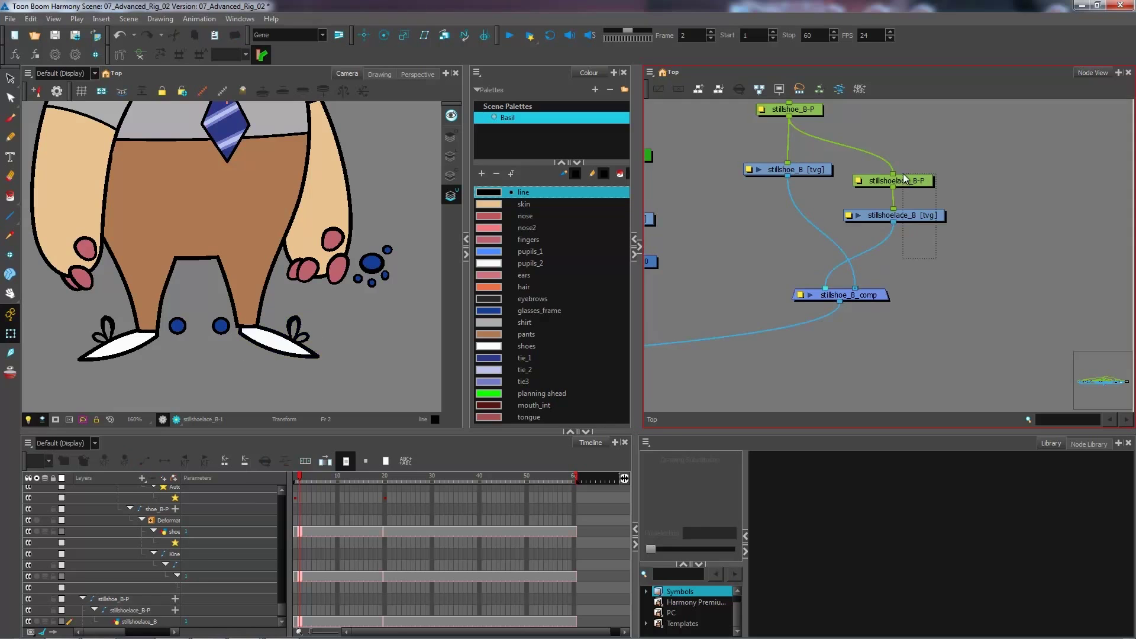
mouse_move(942, 253)
left_mouse_down()
mouse_move(1006, 256)
mouse_move(975, 252)
left_mouse_up()
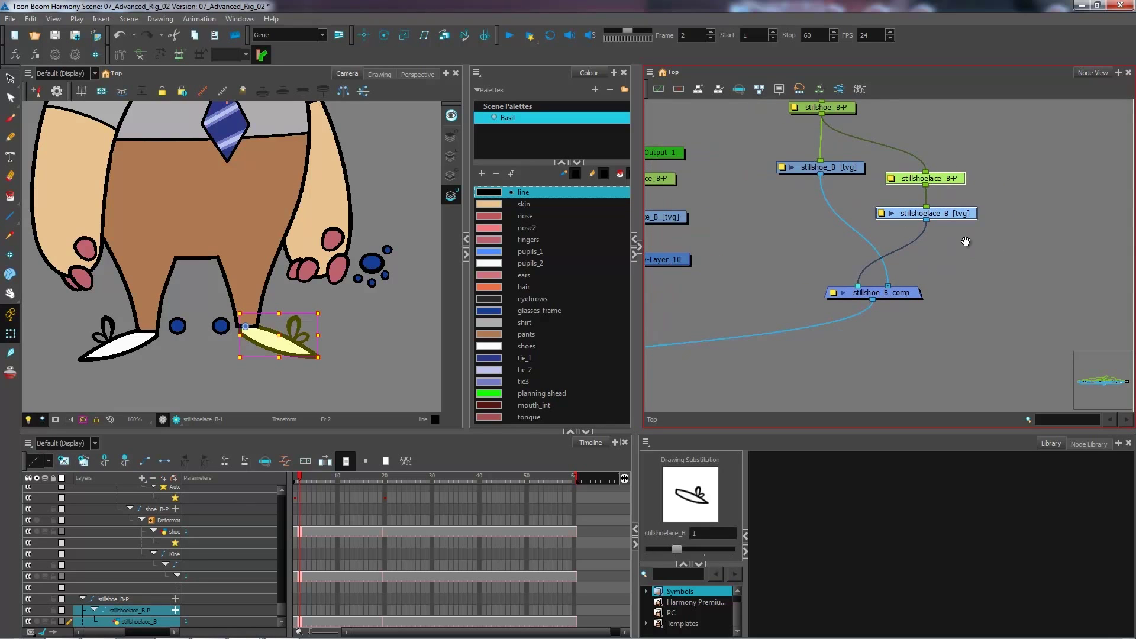
left_click_drag(863, 191, 1045, 120)
left_click_drag(1071, 270, 911, 136)
left_click_drag(1109, 219, 917, 113)
left_click_drag(1069, 122, 945, 122)
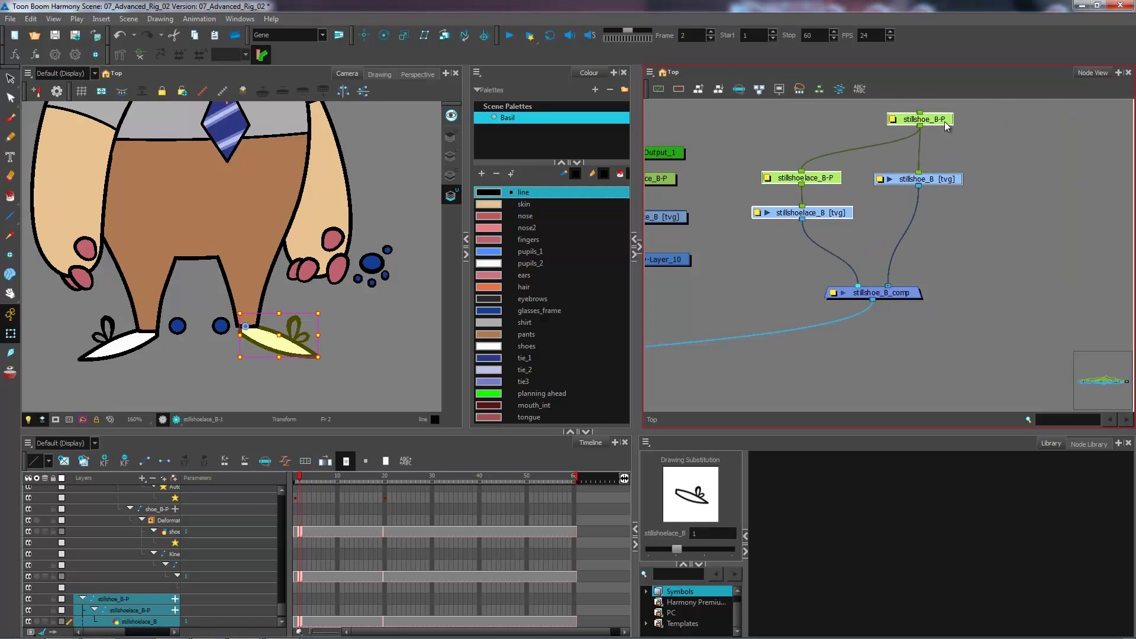
left_click(1036, 161)
key("1")
left_click_drag(931, 197, 1018, 261)
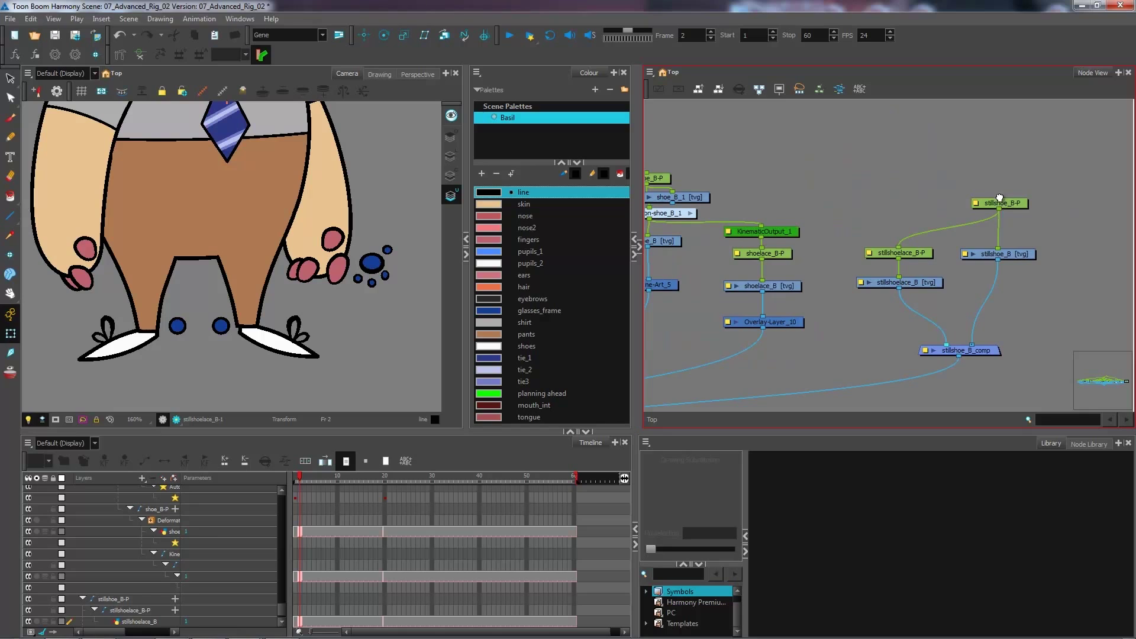
left_click_drag(1000, 201, 965, 167)
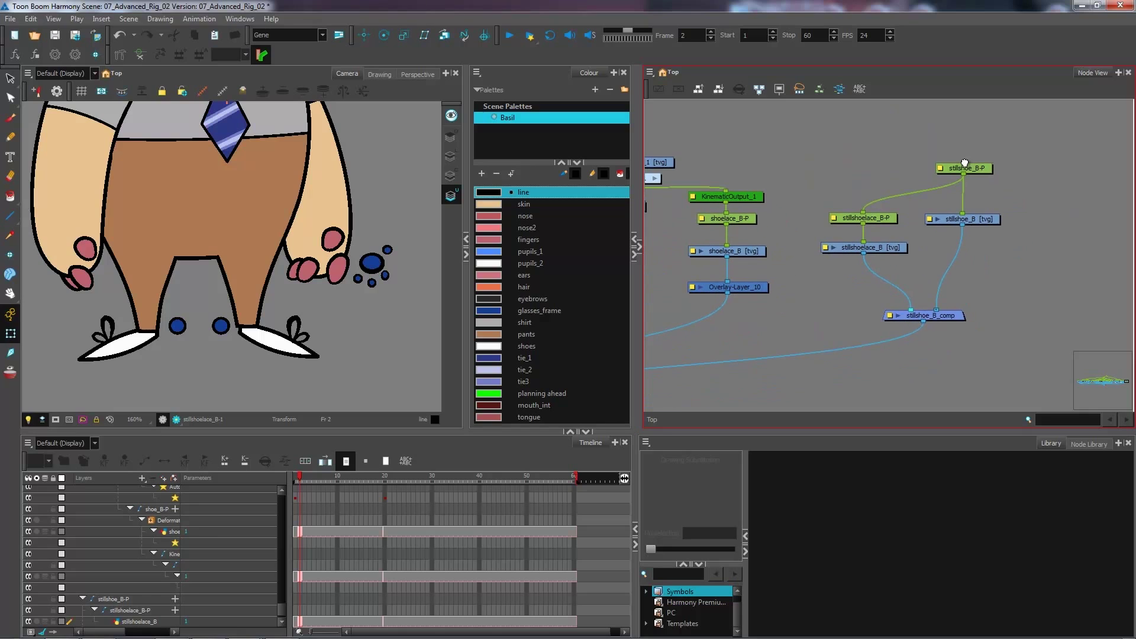
- Insert a Colour-Art node beneath stillshoelace_B and move stillshoe_B_comp down to make room
left_click(979, 221)
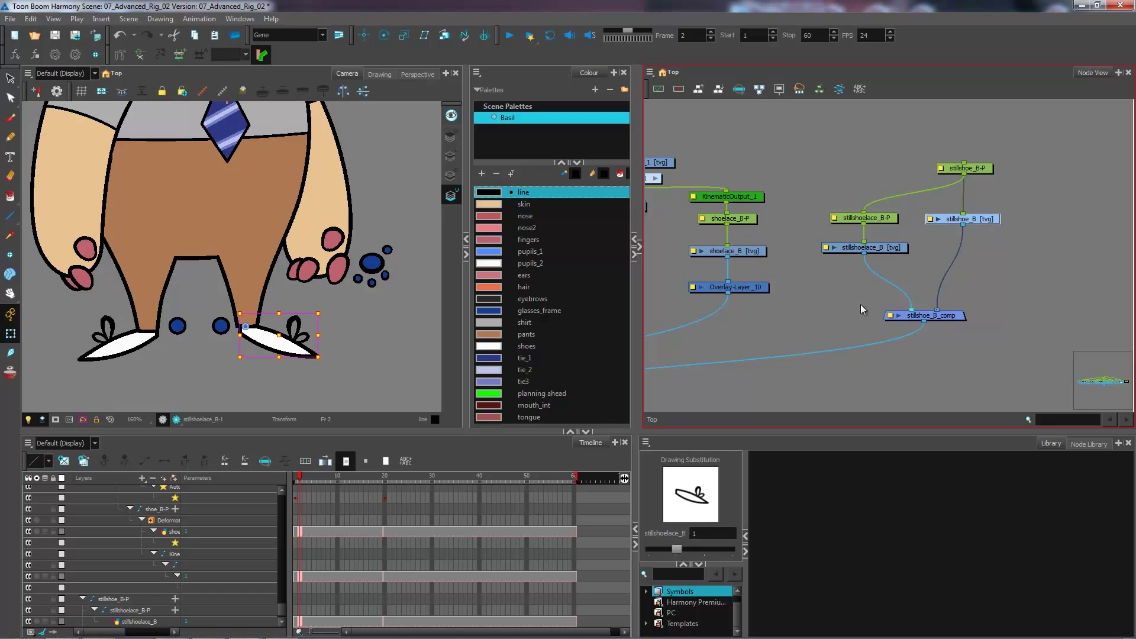
left_click(879, 251)
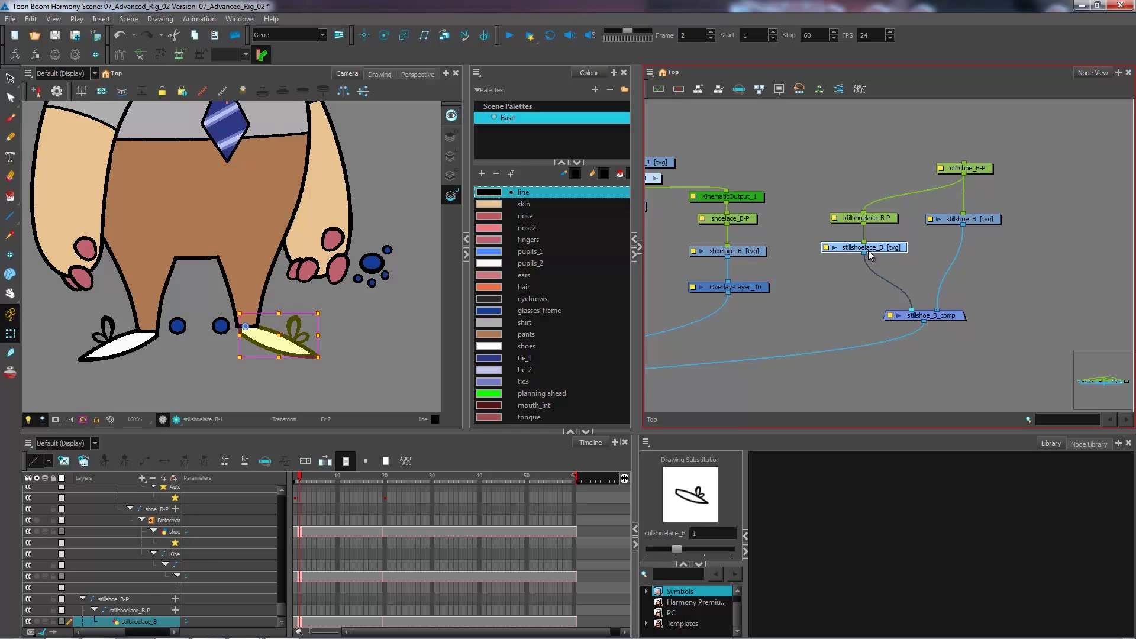
left_click(1087, 444)
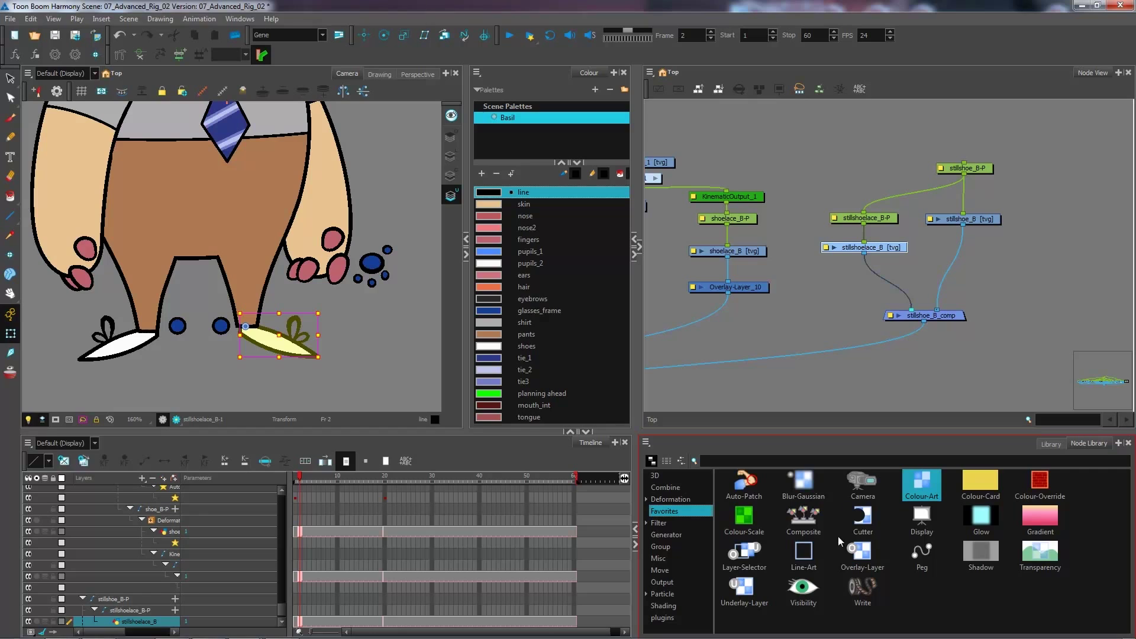
left_click_drag(922, 482, 880, 274)
left_click_drag(942, 321, 936, 375)
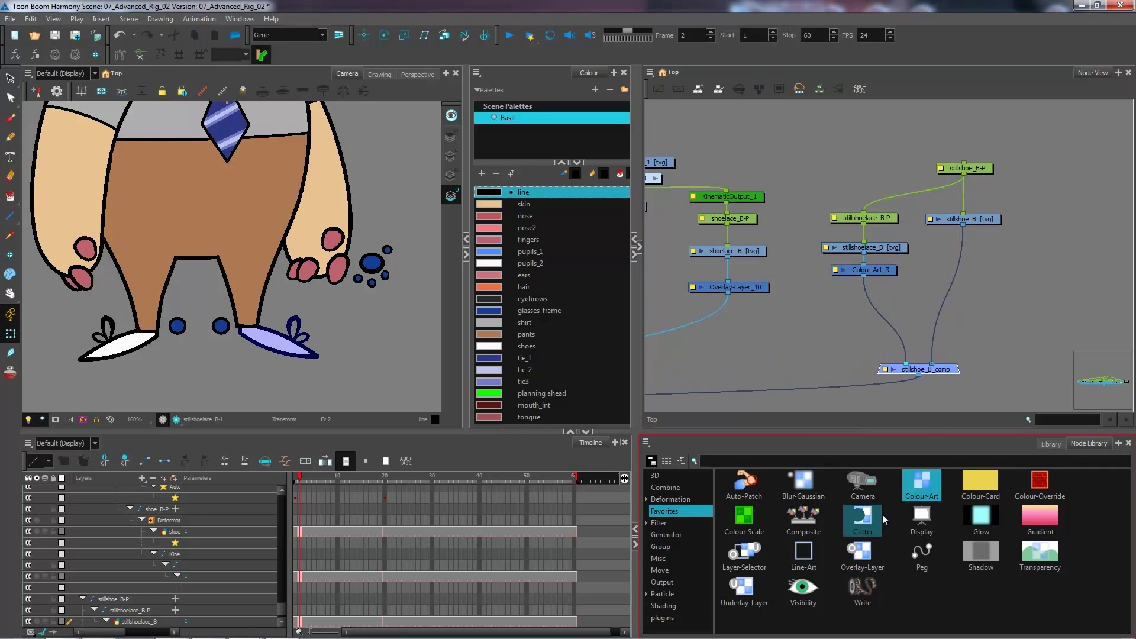
- Insert an Underlay-Layer node between stillshoe_B and stillshoe_B_comp
left_click_drag(727, 588, 786, 527)
left_click_drag(960, 250, 979, 250)
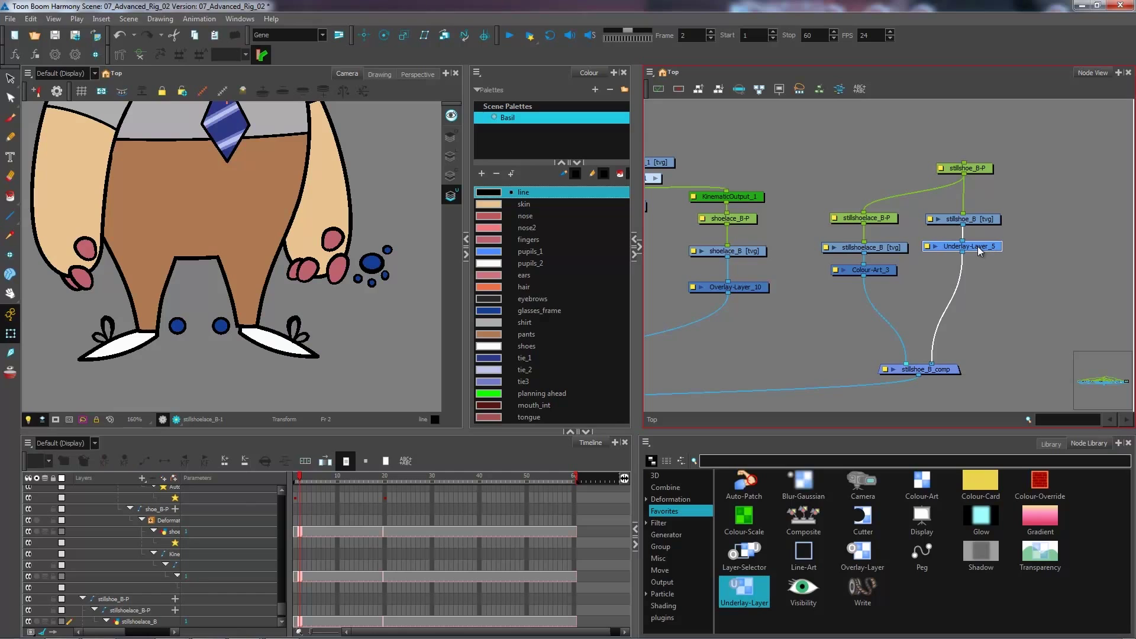
left_click(979, 257)
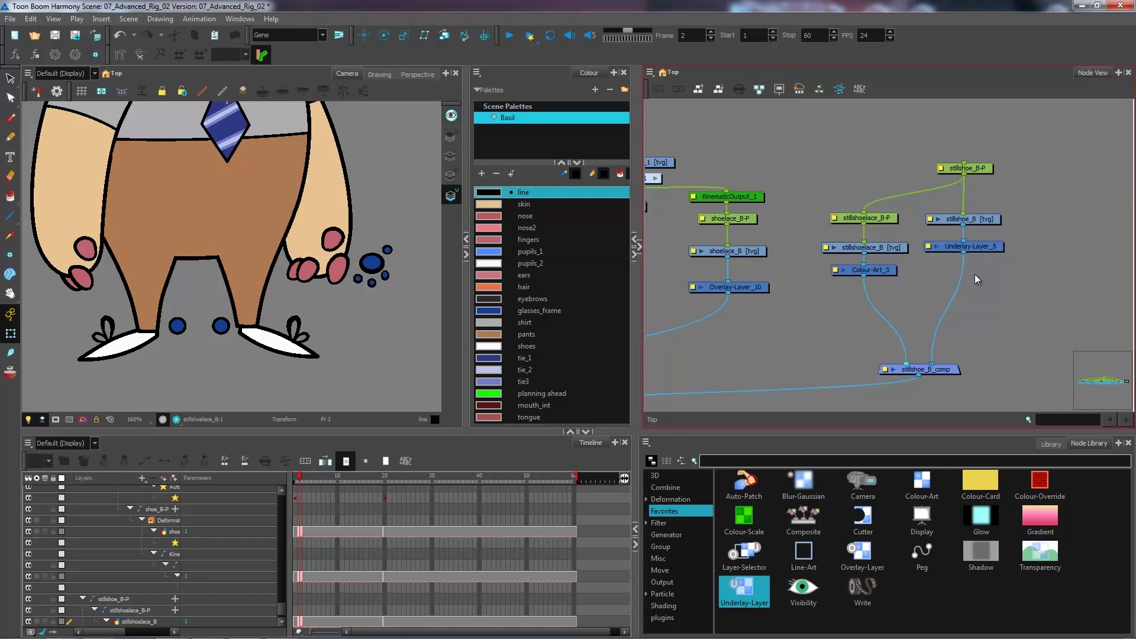
- Compare the shoe drawings on frames 2 and 1, and inspect the line art layer of shoe_B
left_click(263, 341)
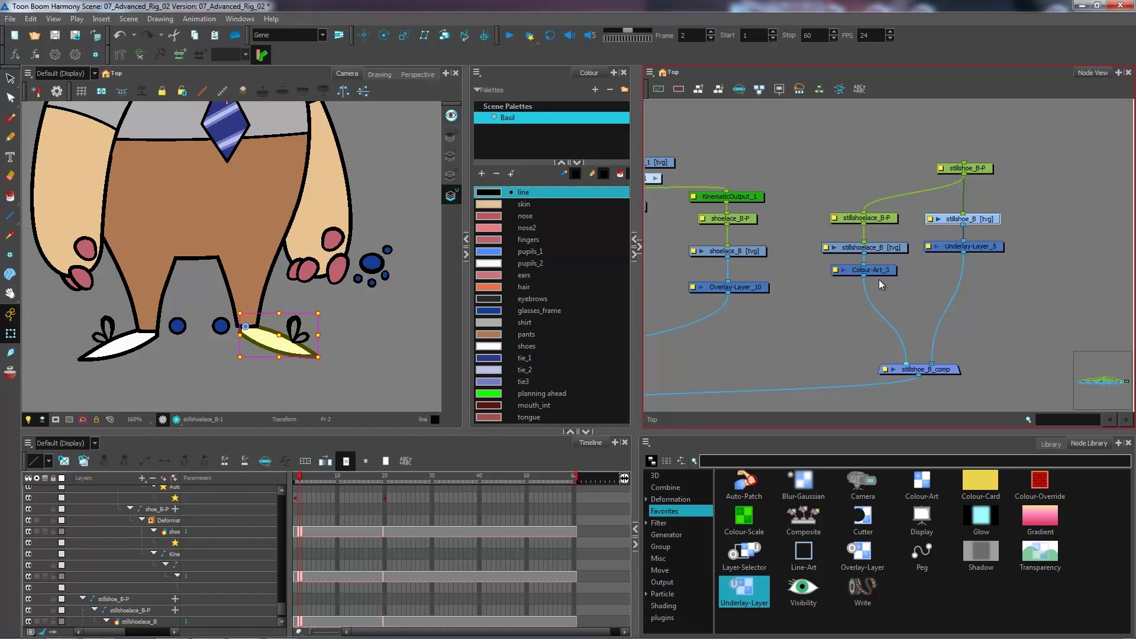
scroll(889, 249, "down", 1)
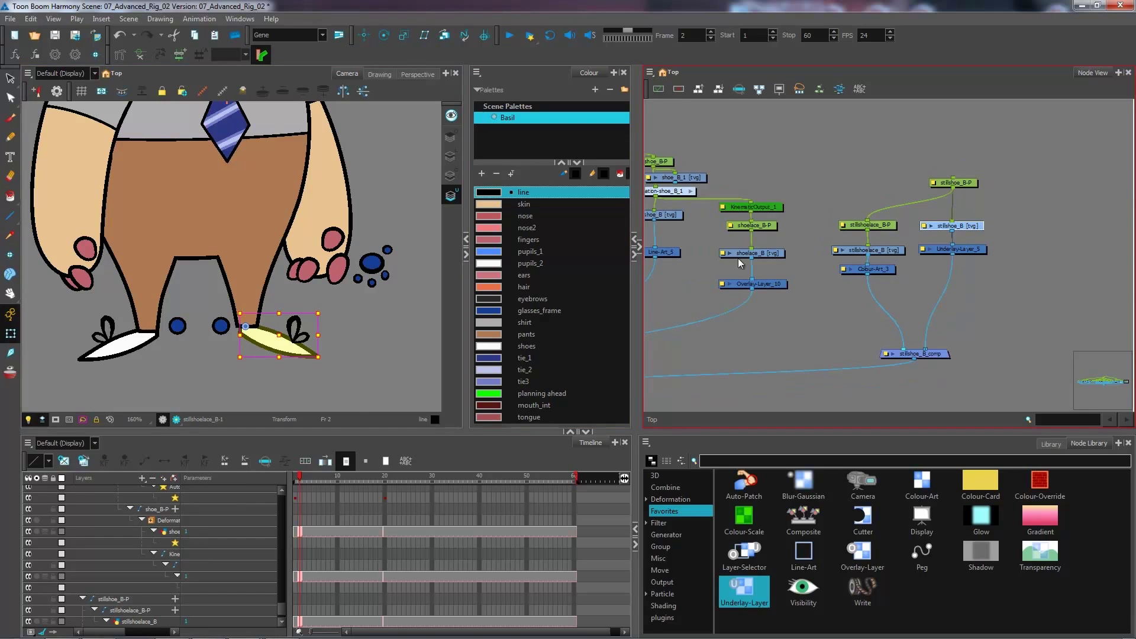
left_click_drag(731, 258, 779, 255)
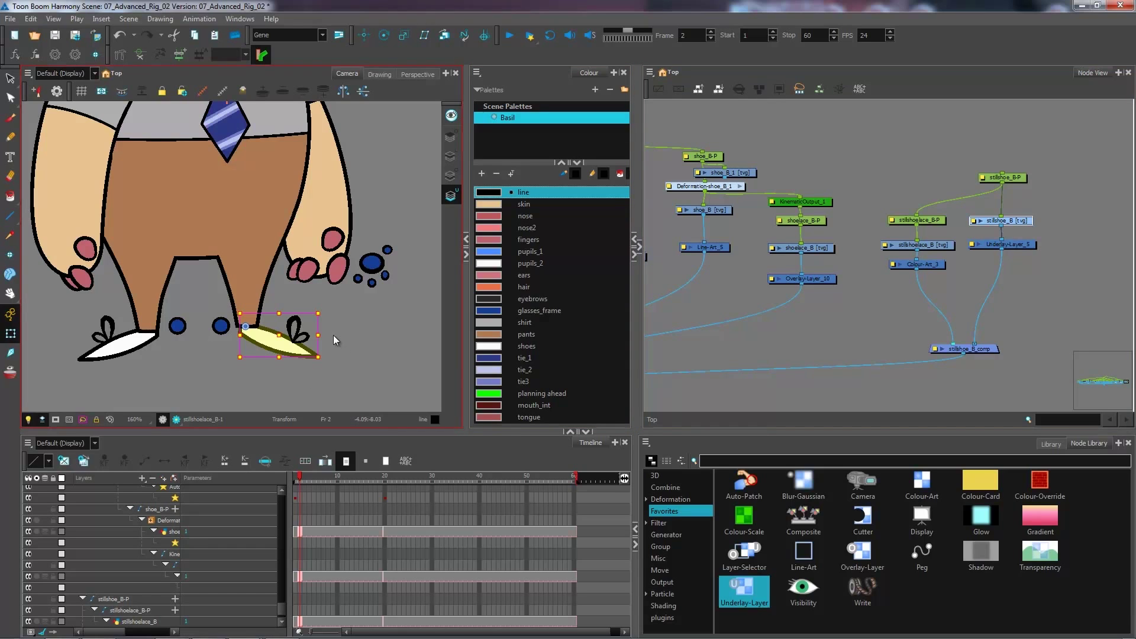
left_click(382, 339)
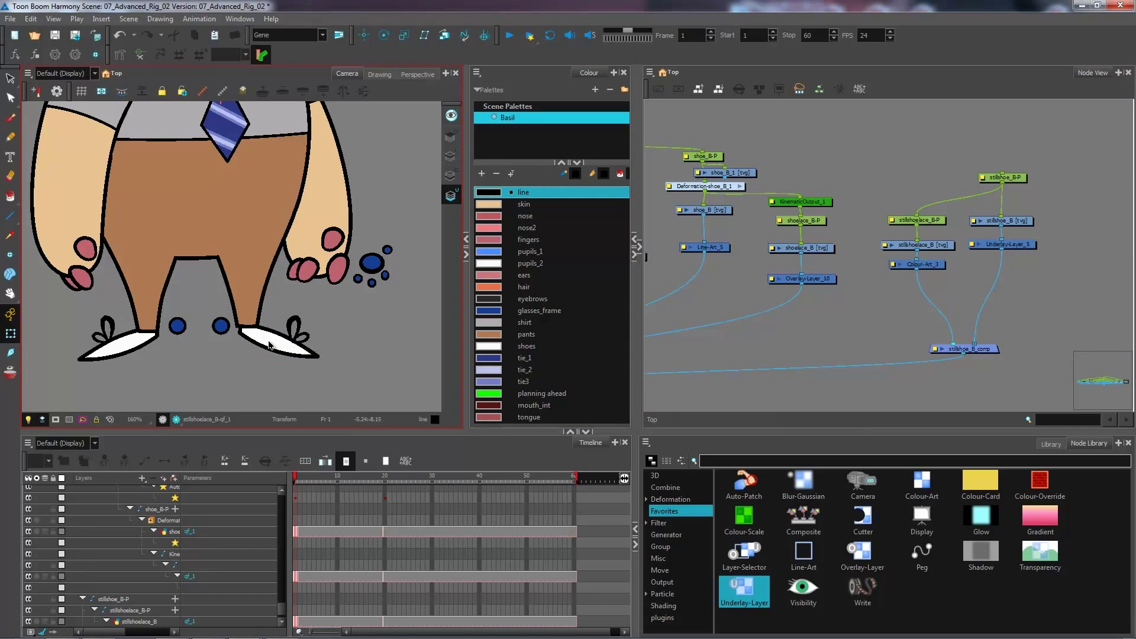
left_click(269, 346)
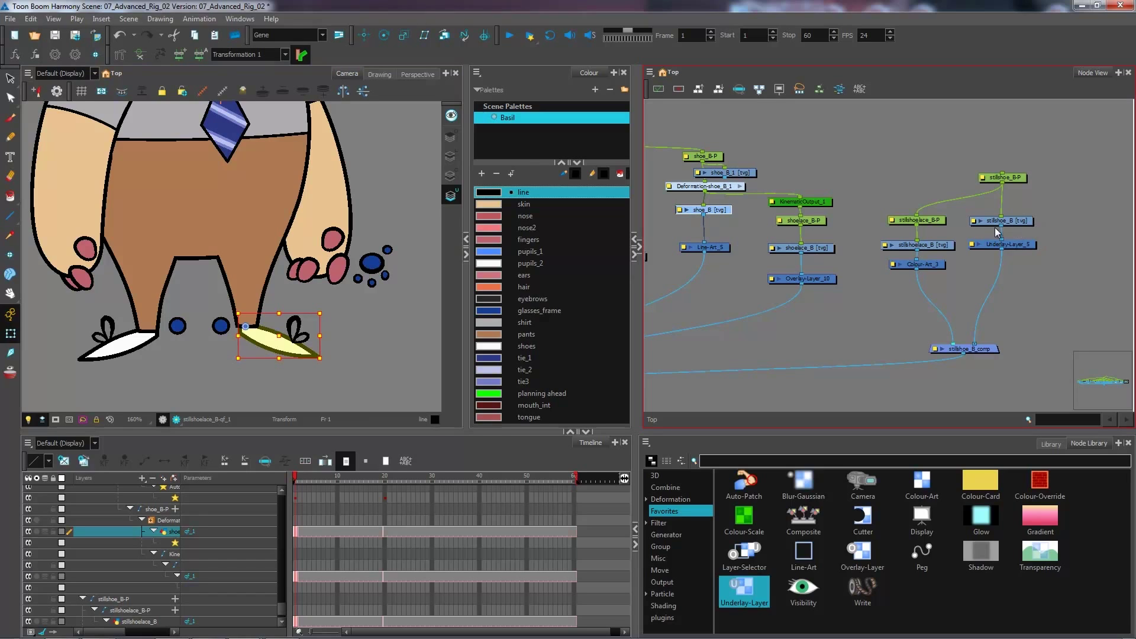
left_click(10, 78)
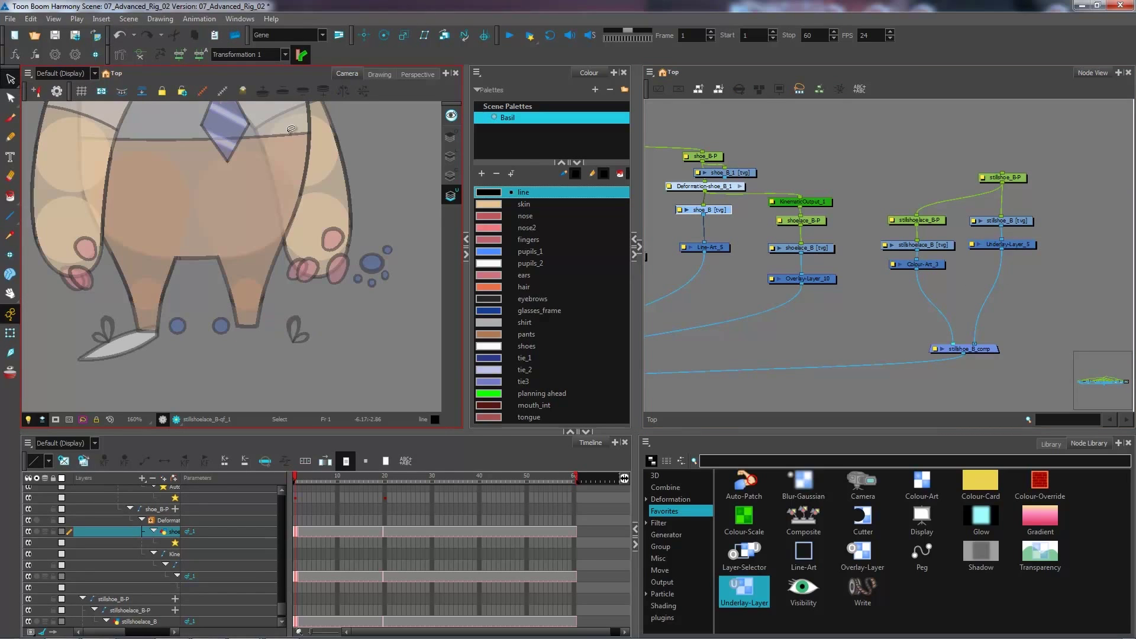
left_click(450, 156)
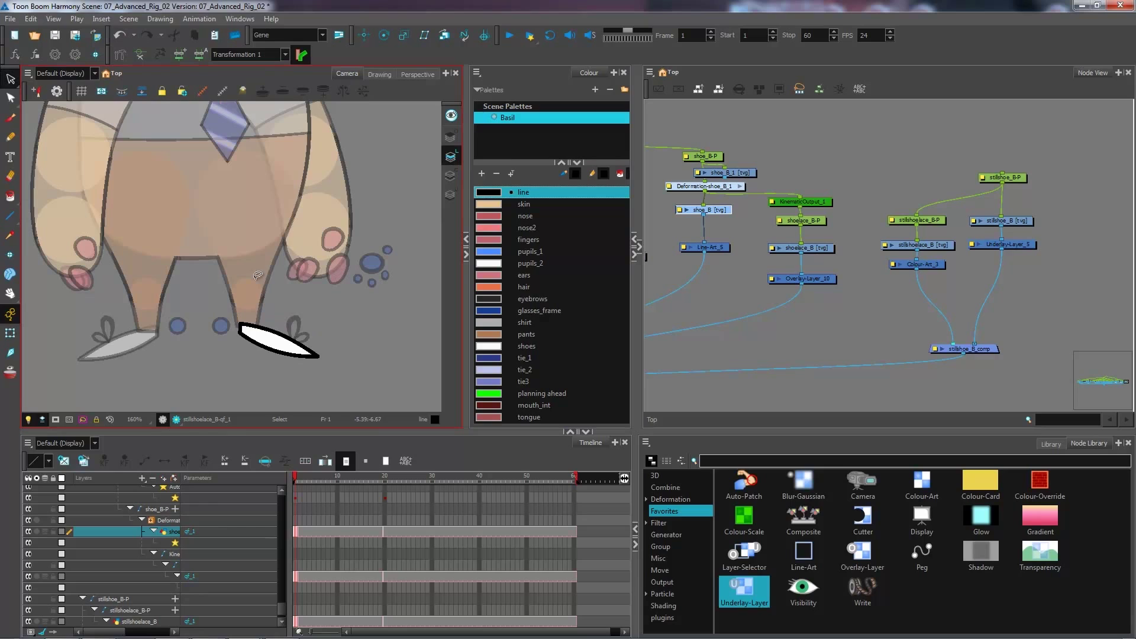
left_click(10, 333)
left_click(826, 310)
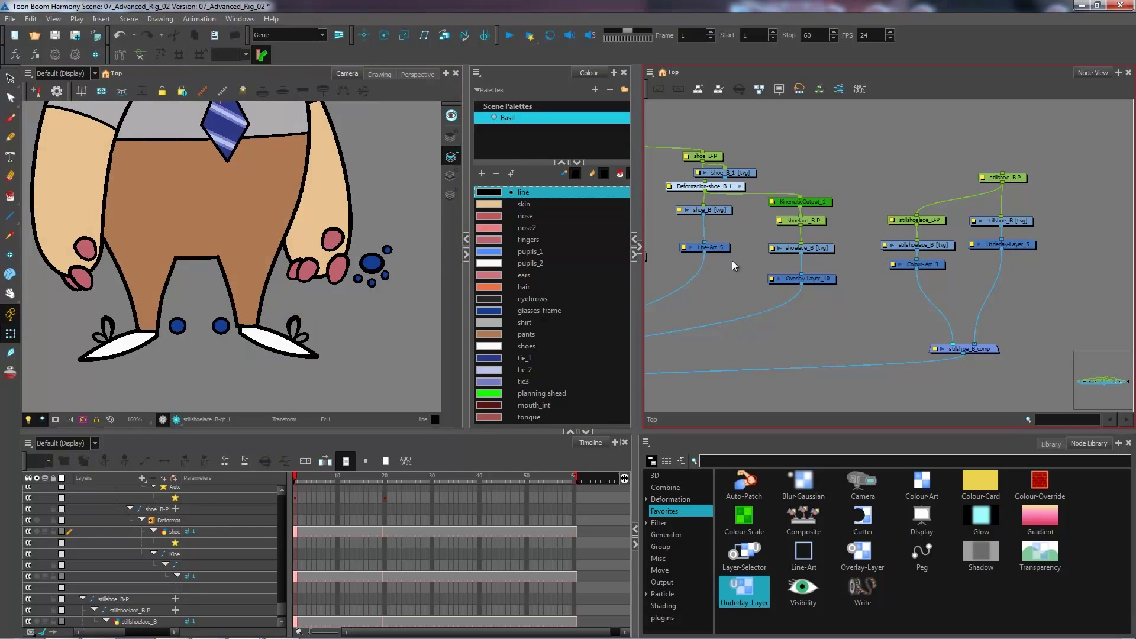
- Tidy the node network by adjusting the positions of the Line-Art_5, Overlay-Layer_10 and Underlay-Layer_5 nodes
left_click_drag(717, 252, 717, 257)
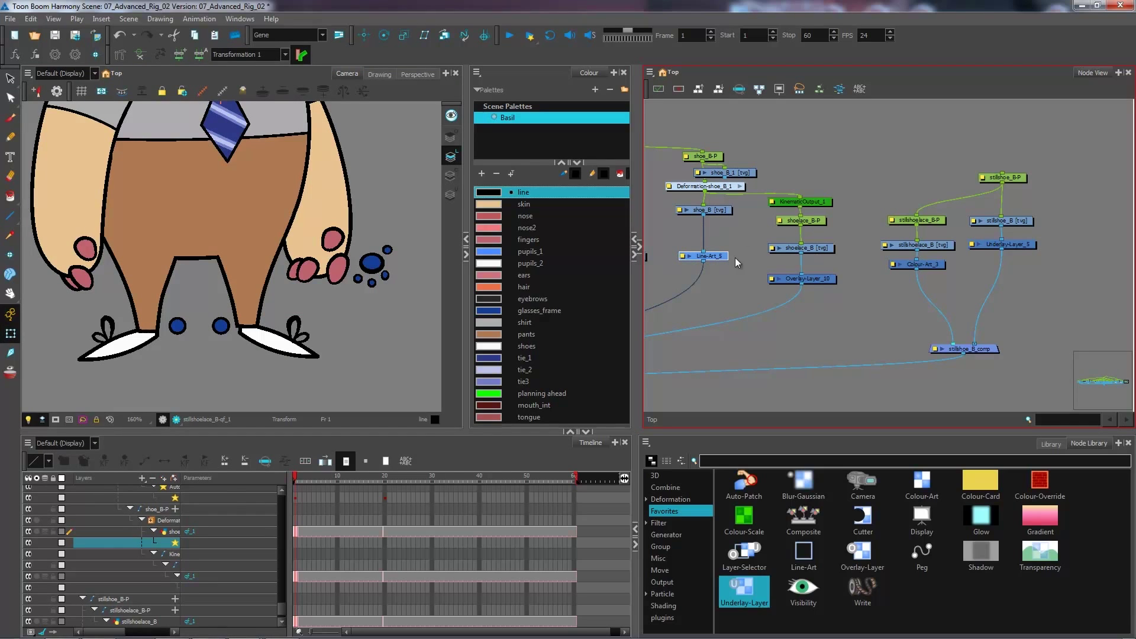
left_click_drag(826, 279, 825, 273)
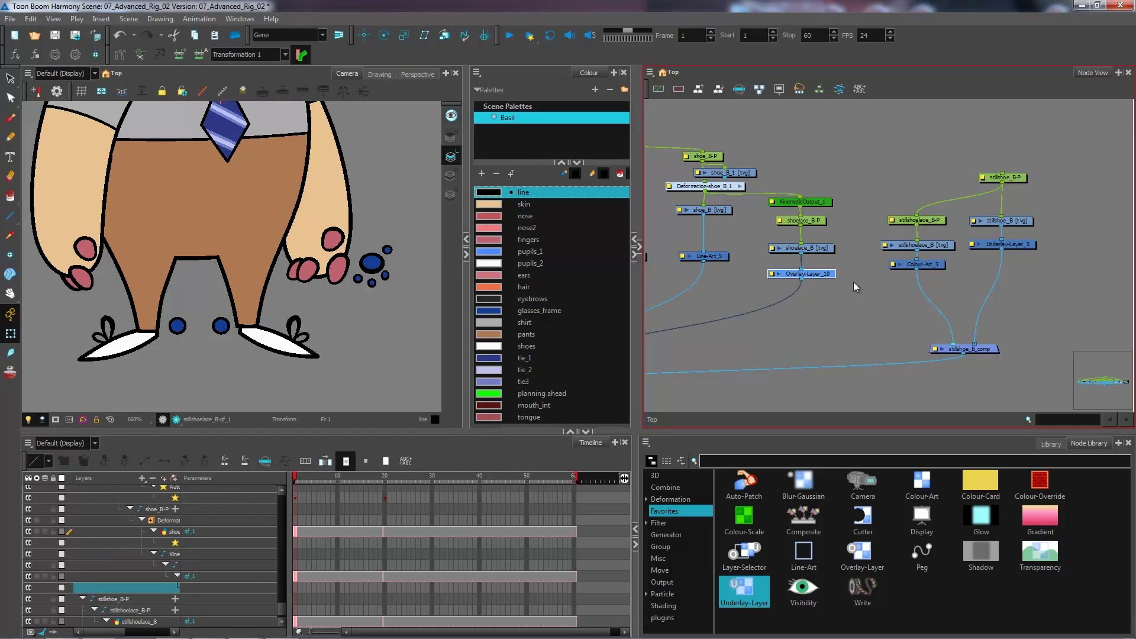
left_click_drag(1018, 245, 1018, 271)
left_click(1027, 298)
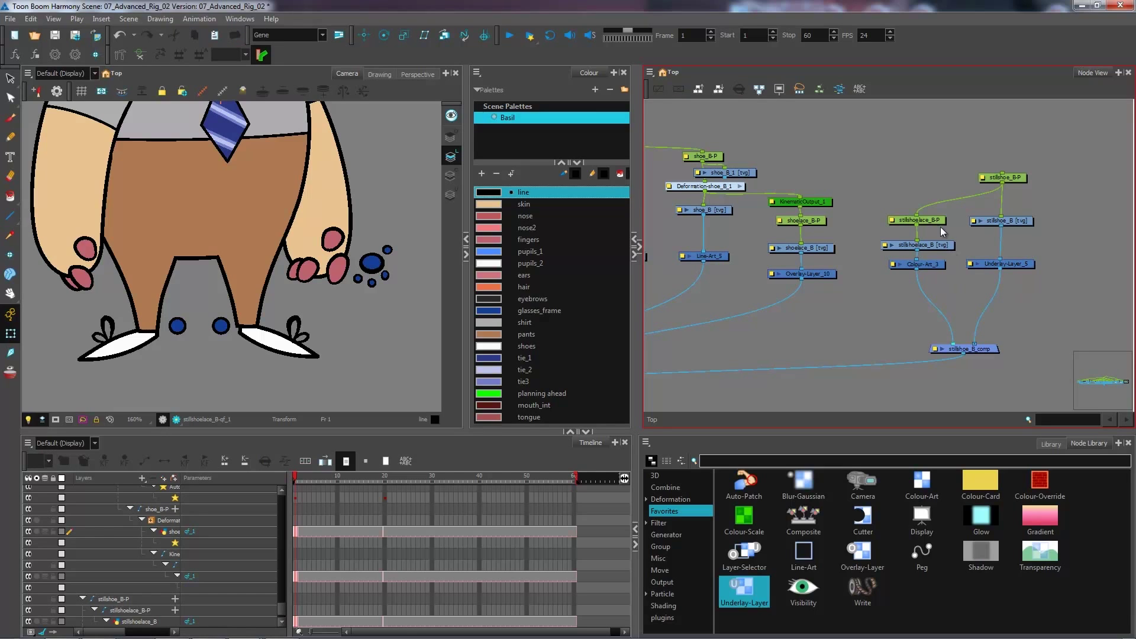
- Select the stillshoe_B layer and duplicate its drawing at frame 2
key("2")
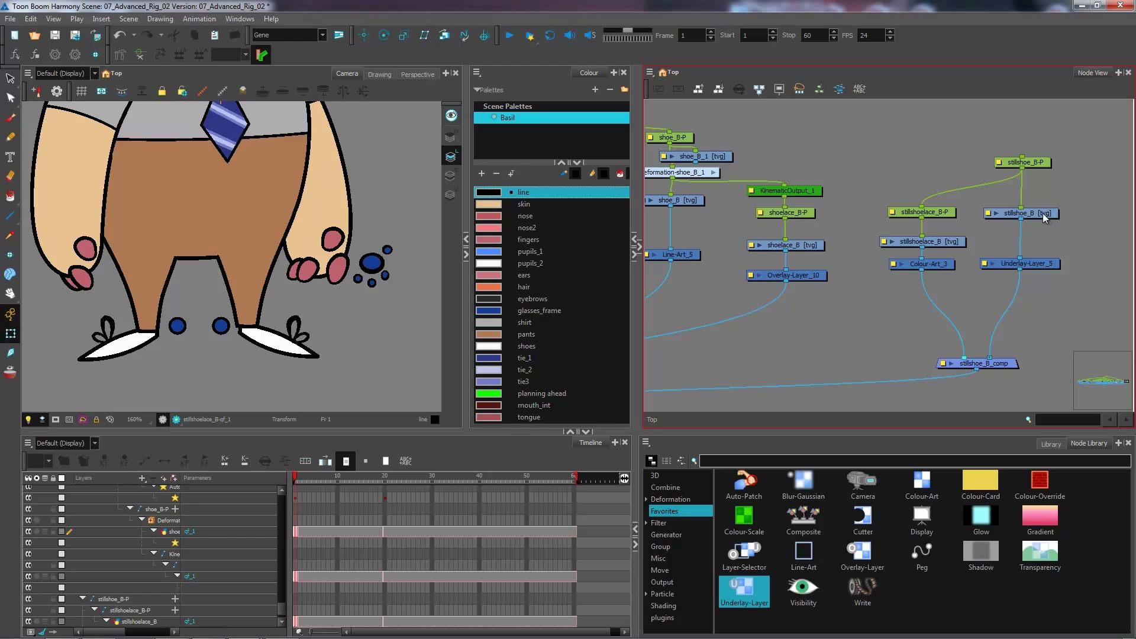
left_click(1043, 216)
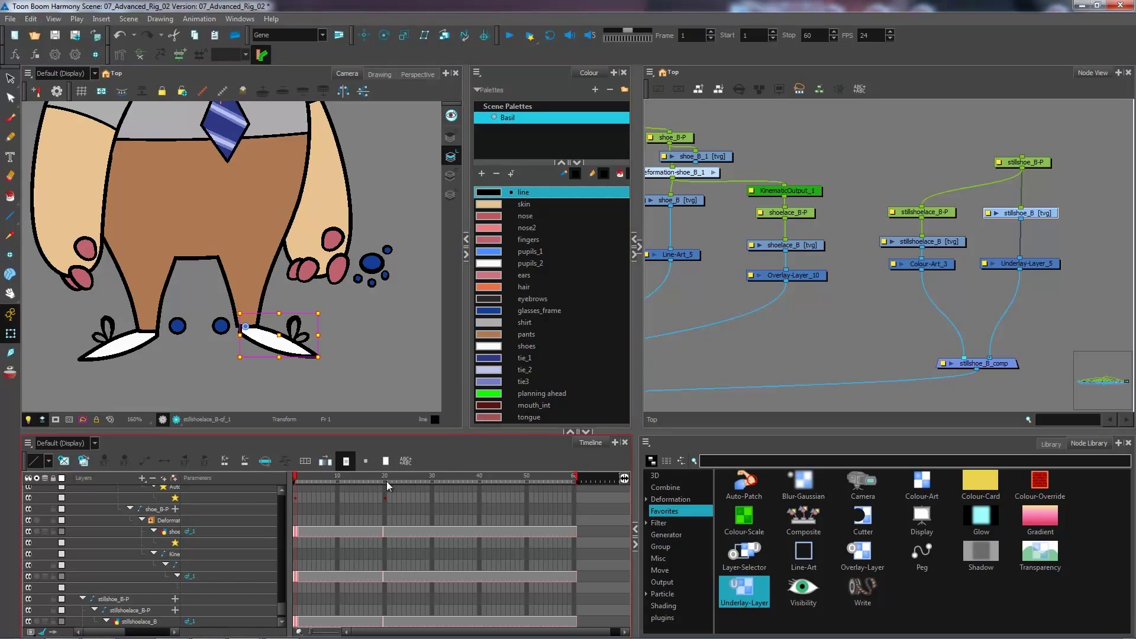
left_click(300, 481)
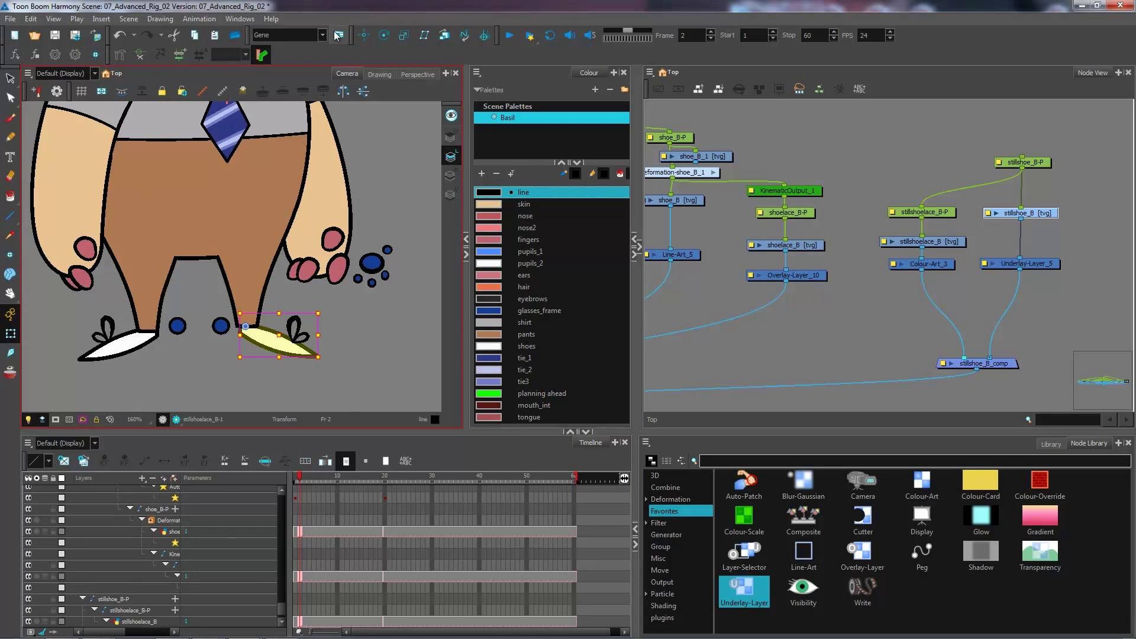
- Build a two-bone deformation chain on stillshoe_B with the Rigging tool, running from the toe through the middle of the shoe to the heel
left_click(121, 55)
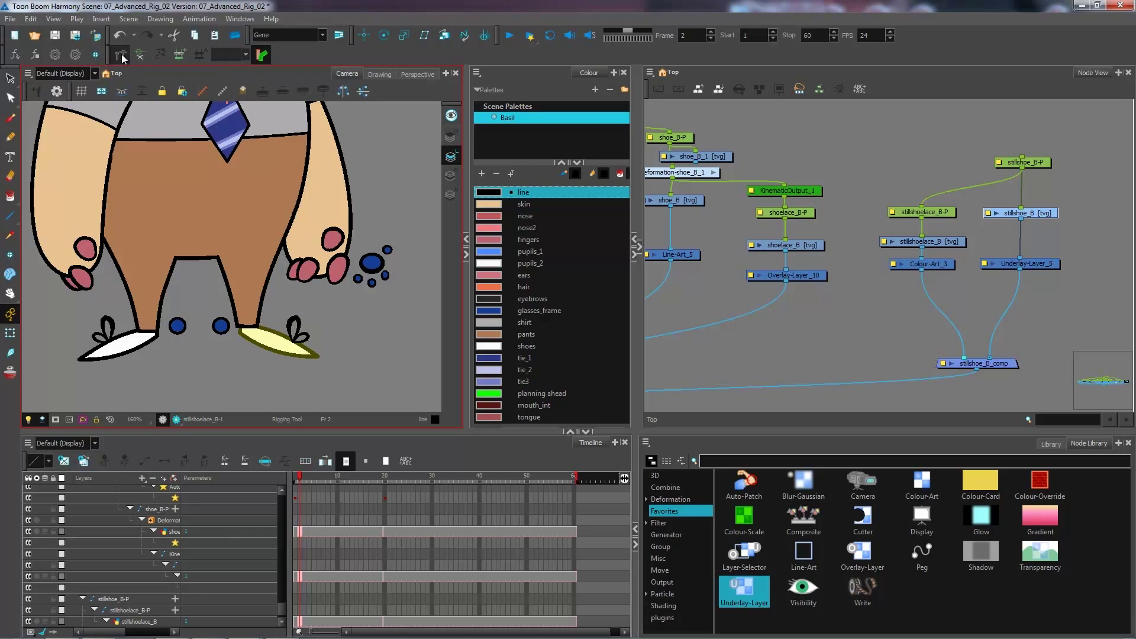
key("2")
key("2")
left_click_drag(317, 319, 271, 282)
key("2")
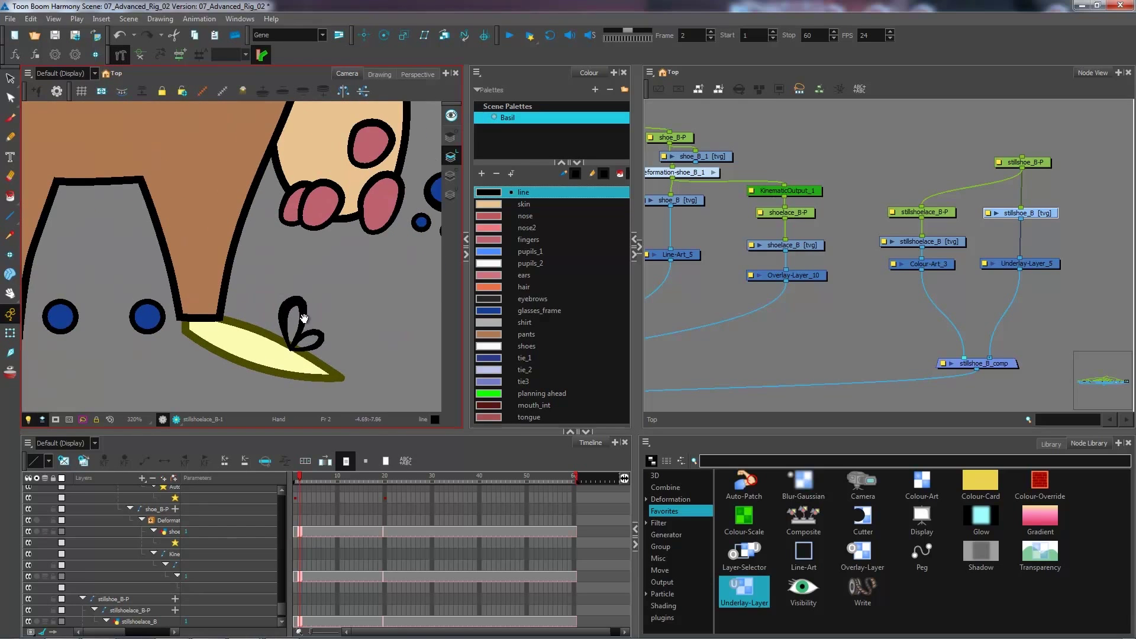
left_click_drag(308, 326, 290, 283)
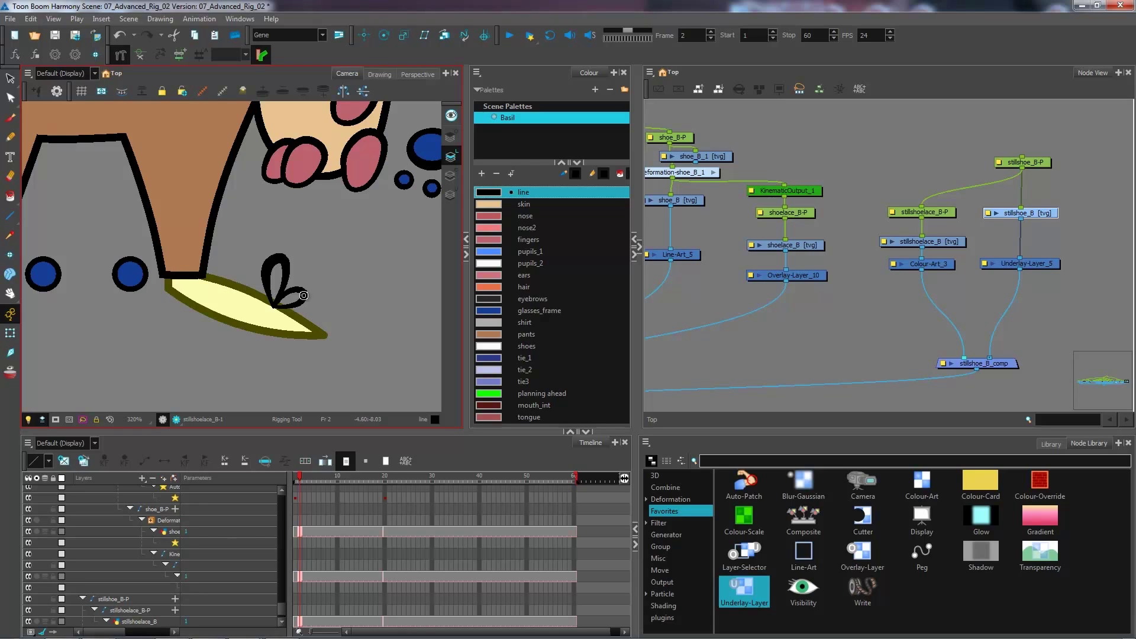
left_click(319, 336)
left_click(240, 306)
left_click(167, 271)
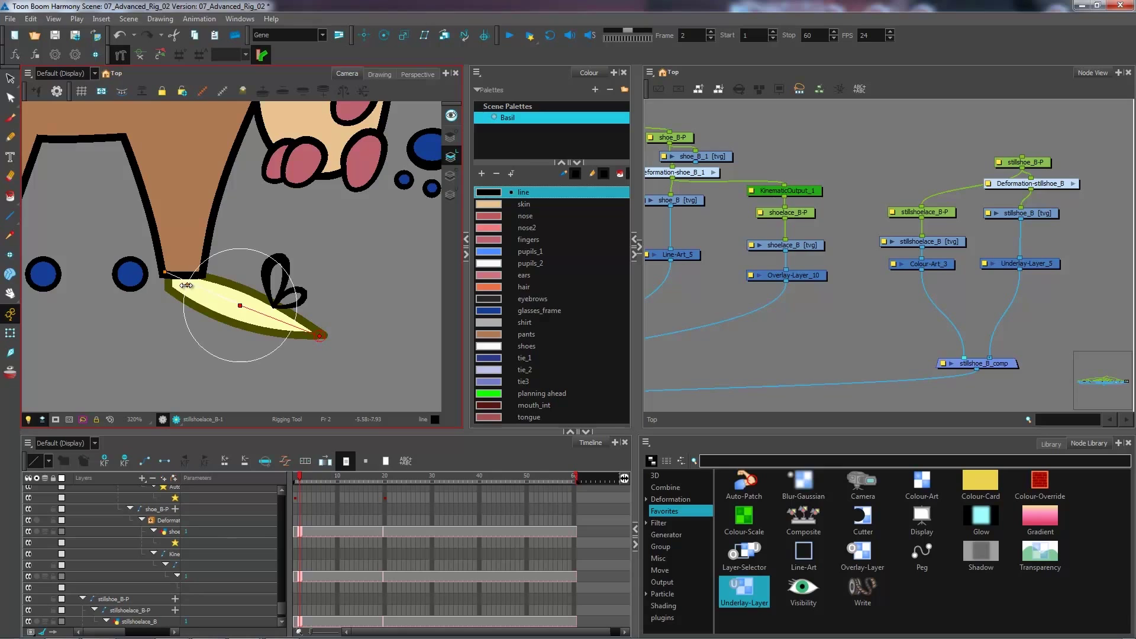
left_click(240, 307)
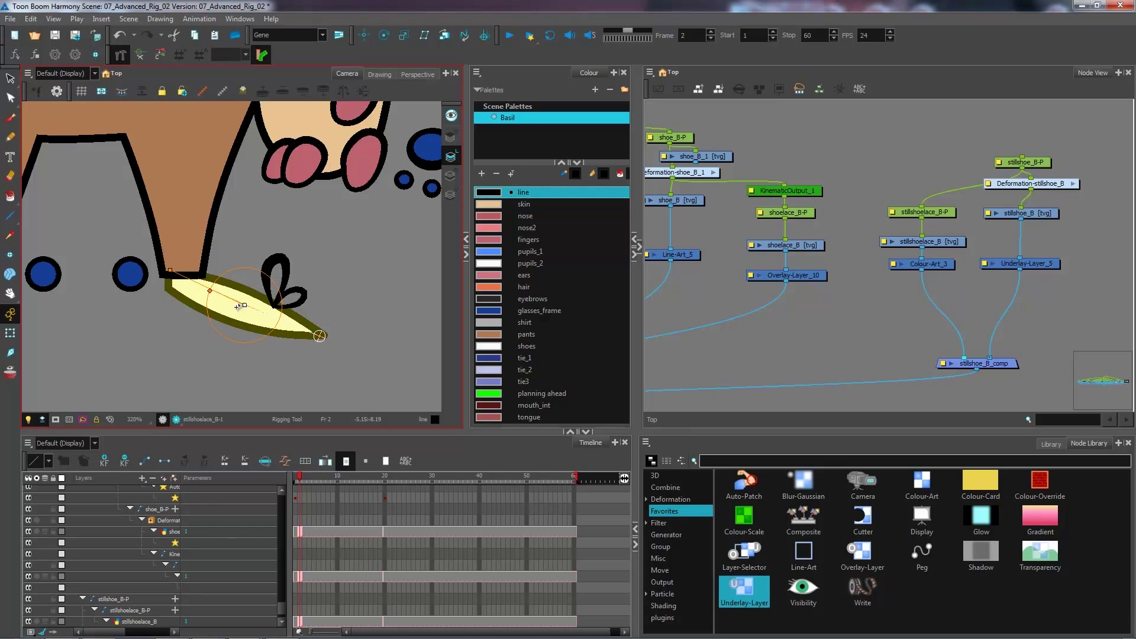
- Try bending the heel end of the still shoe upward with its deformation bone, and undo the bend
left_click(11, 334)
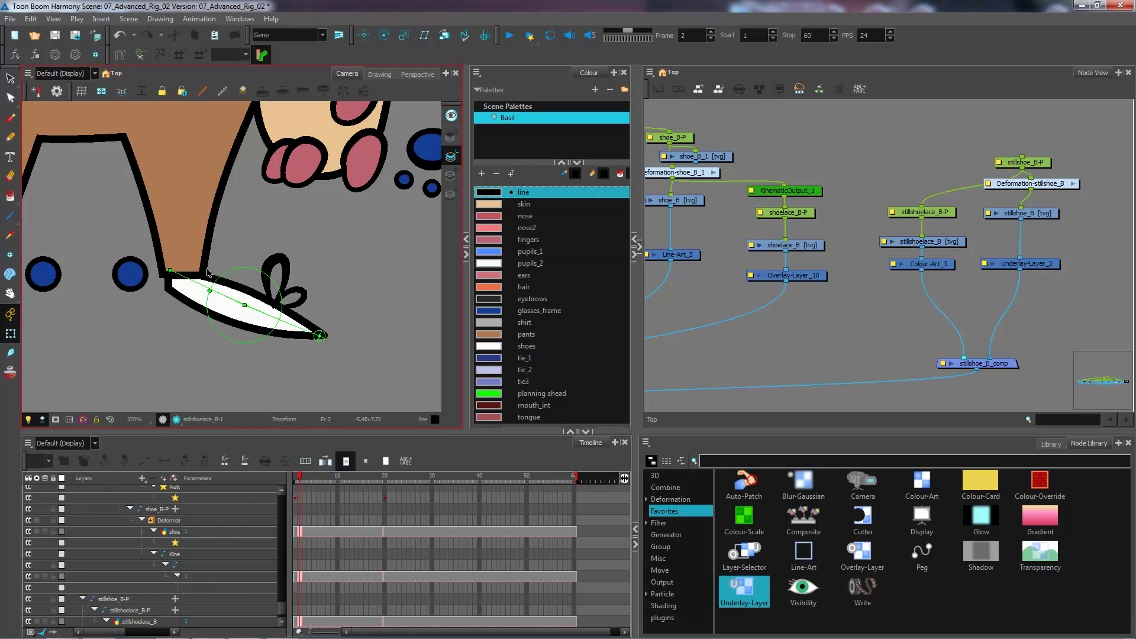
key("1")
key("space")
left_click_drag(221, 249, 262, 287)
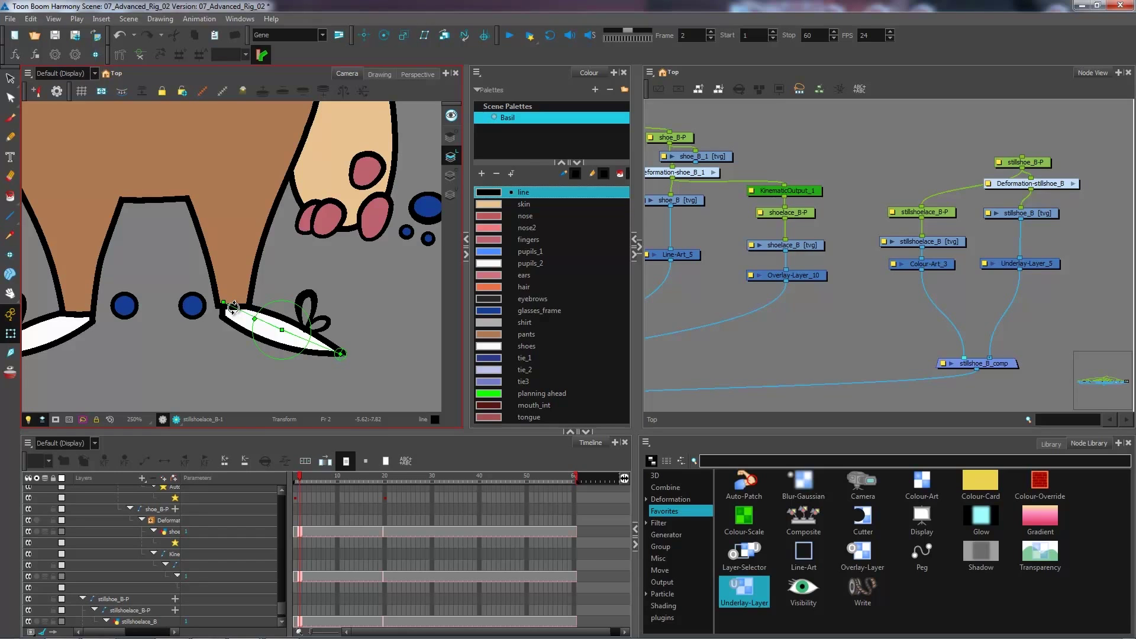
left_click_drag(233, 307, 275, 303)
mouse_move(270, 305)
left_mouse_down()
mouse_move(278, 320)
mouse_move(269, 299)
mouse_move(255, 307)
mouse_move(260, 322)
mouse_move(269, 299)
left_mouse_up()
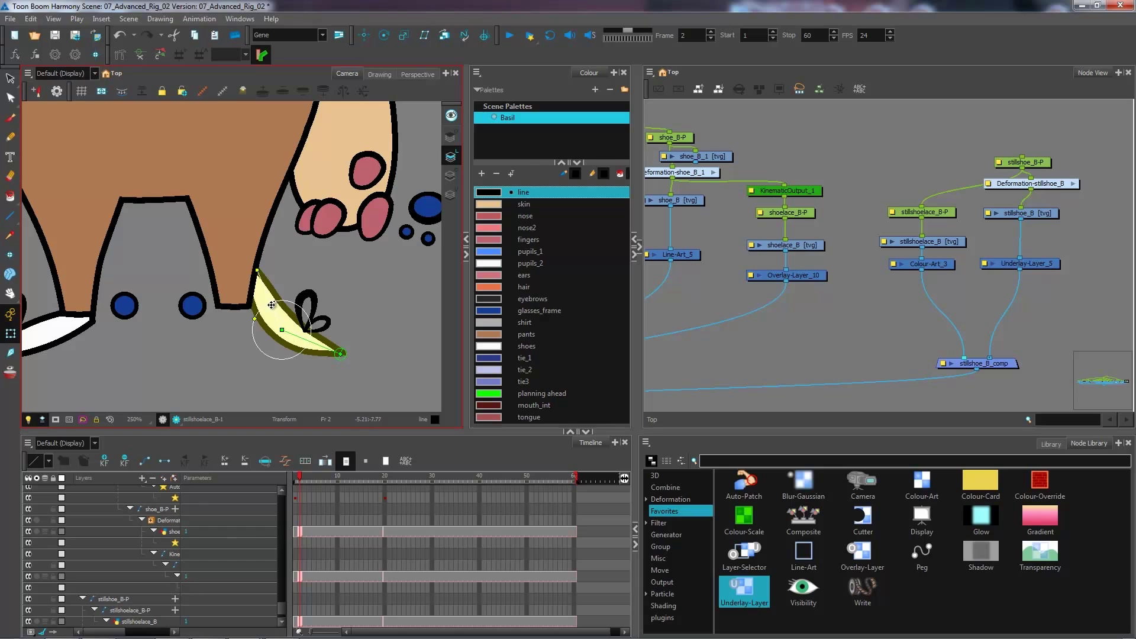
key("ctrl+z")
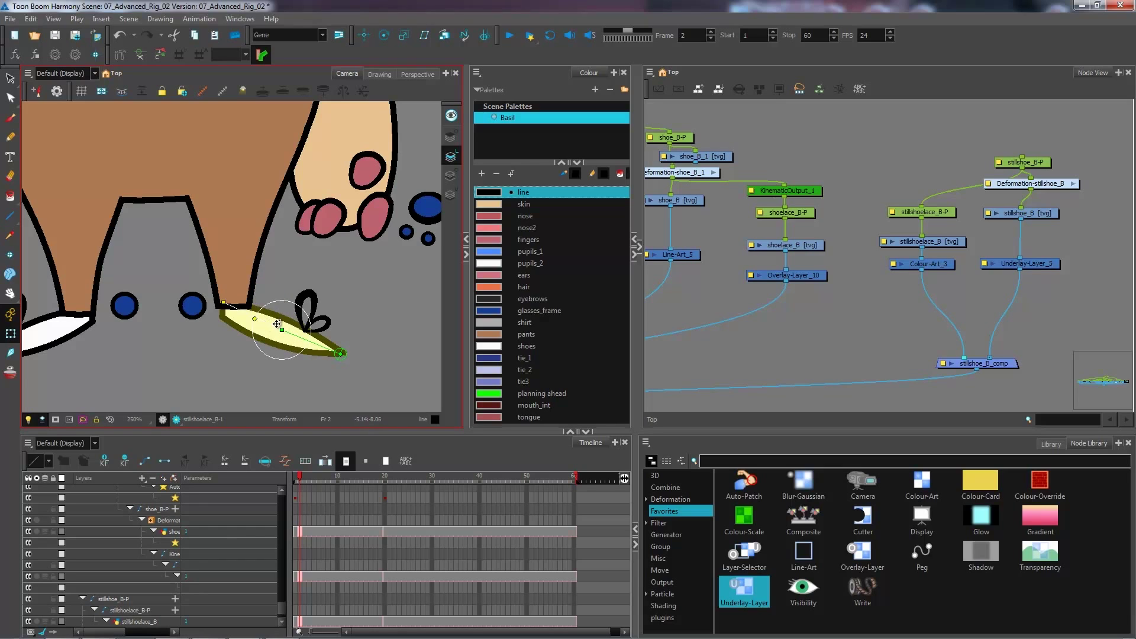
left_click(330, 297)
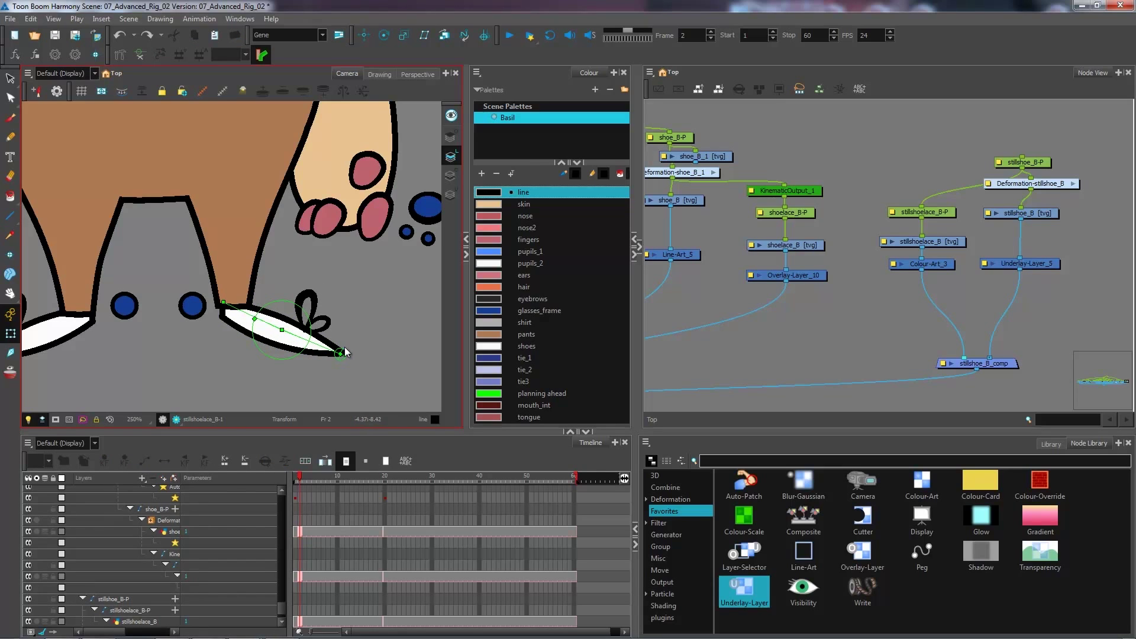
- Align the Deformation-stillshoe_B node between the stillshoe_B-P peg and the stillshoe_B drawing node
key("2")
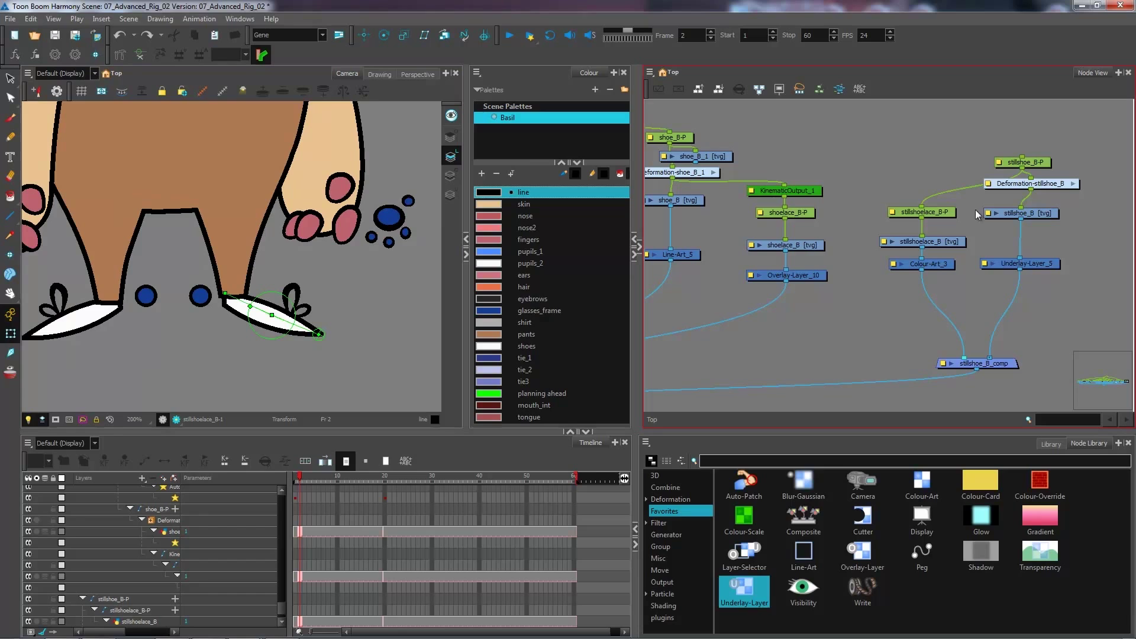
left_click_drag(1049, 186, 1041, 187)
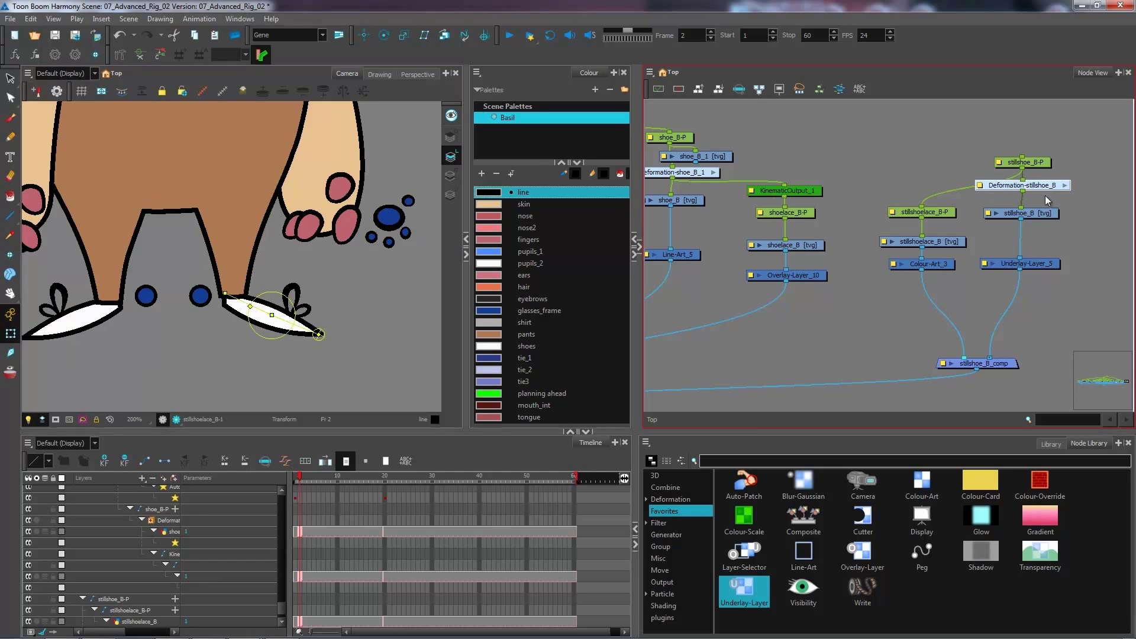
left_click_drag(1074, 243, 1002, 234)
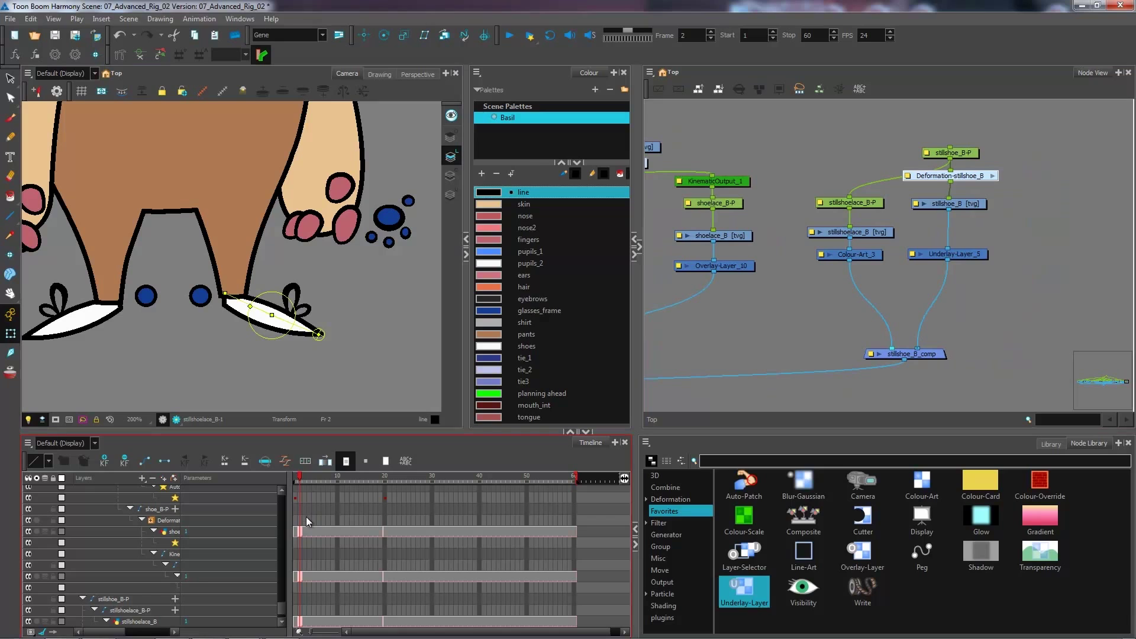
- Rename the still shoe drawing at frame 2 as qf_2
left_click(300, 530)
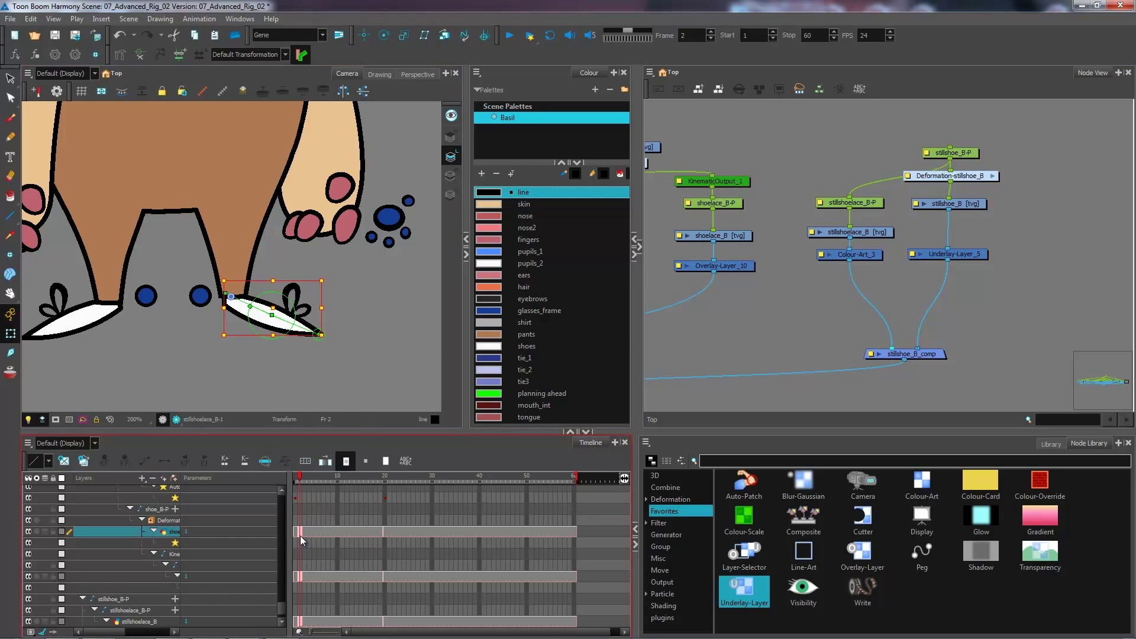
left_click(1051, 444)
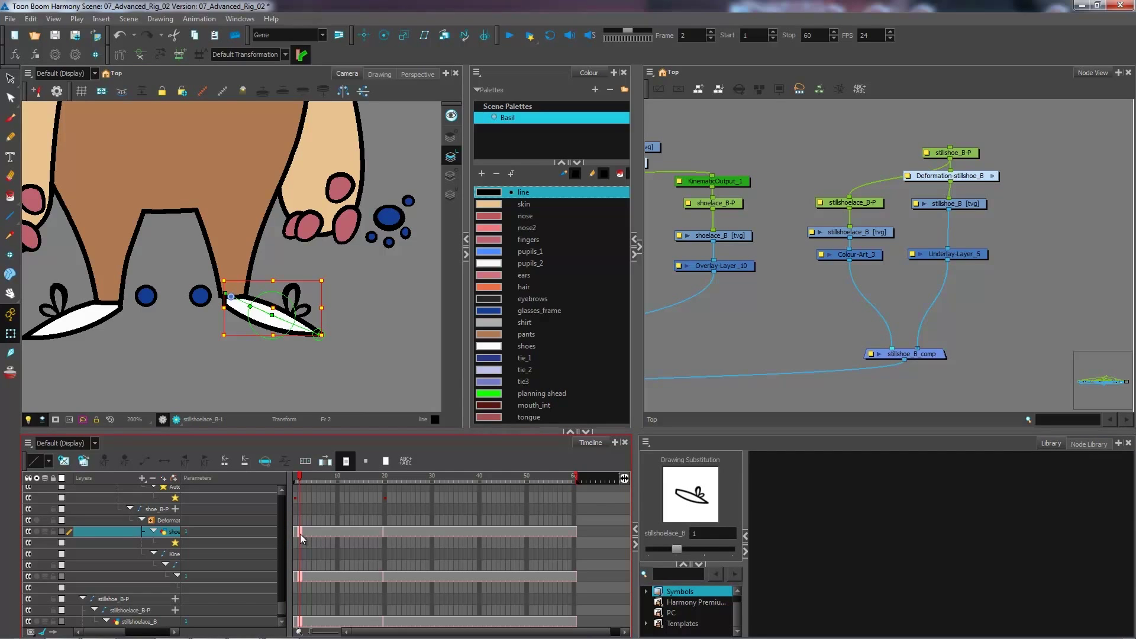
key("ctrl+d")
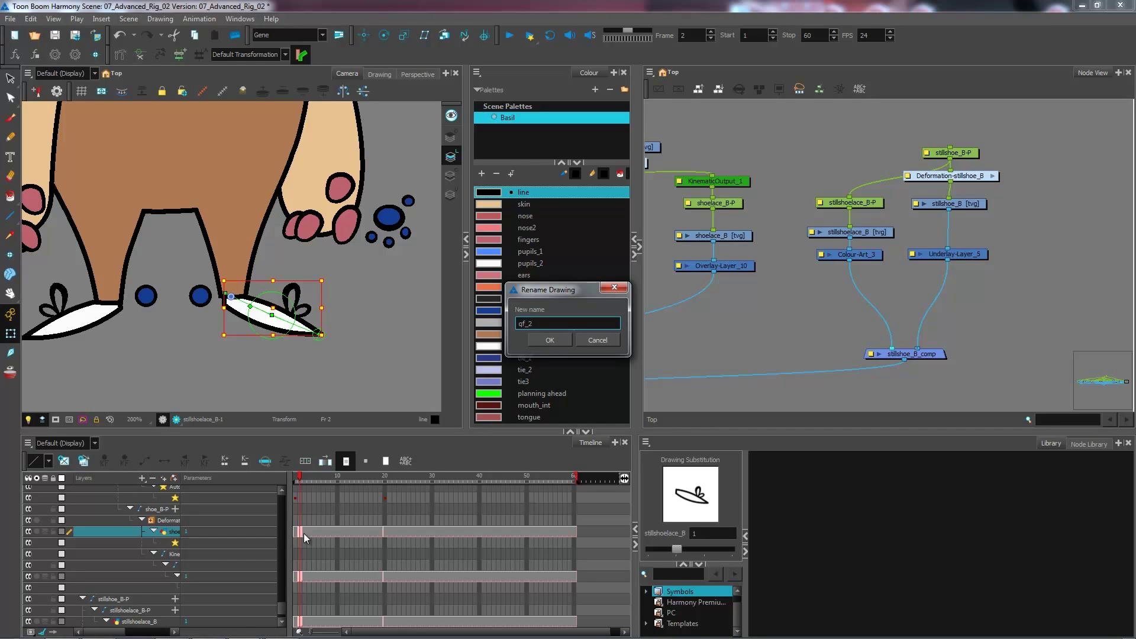
key("Return")
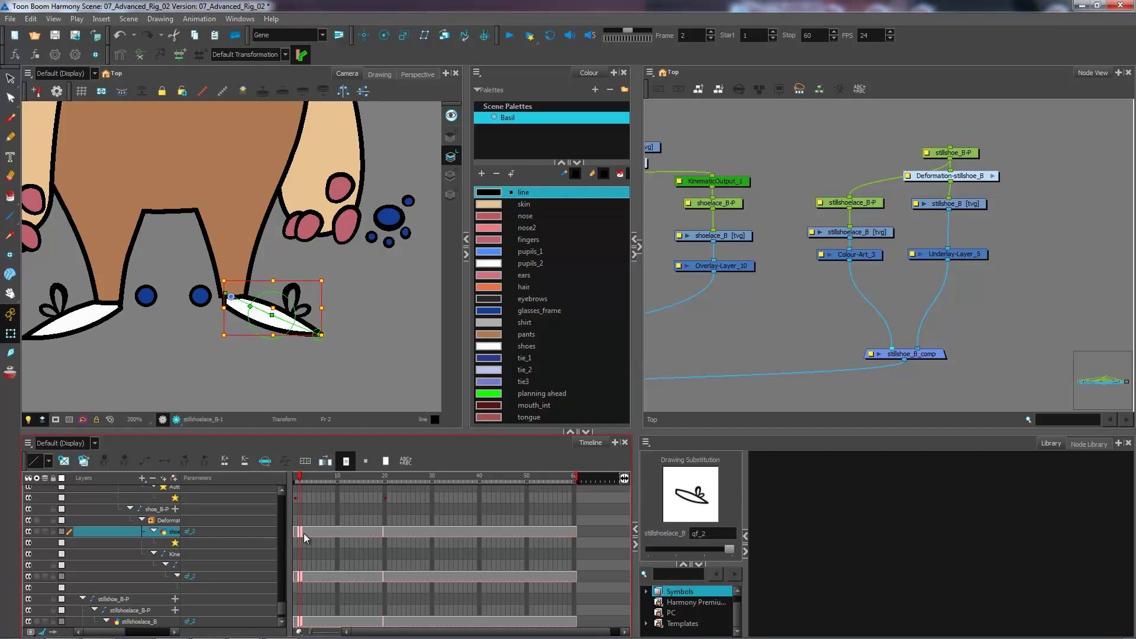
- Check the stillshoe_B drawing node and nudge Deformation-stillshoe_B slightly closer to it
left_click(968, 231)
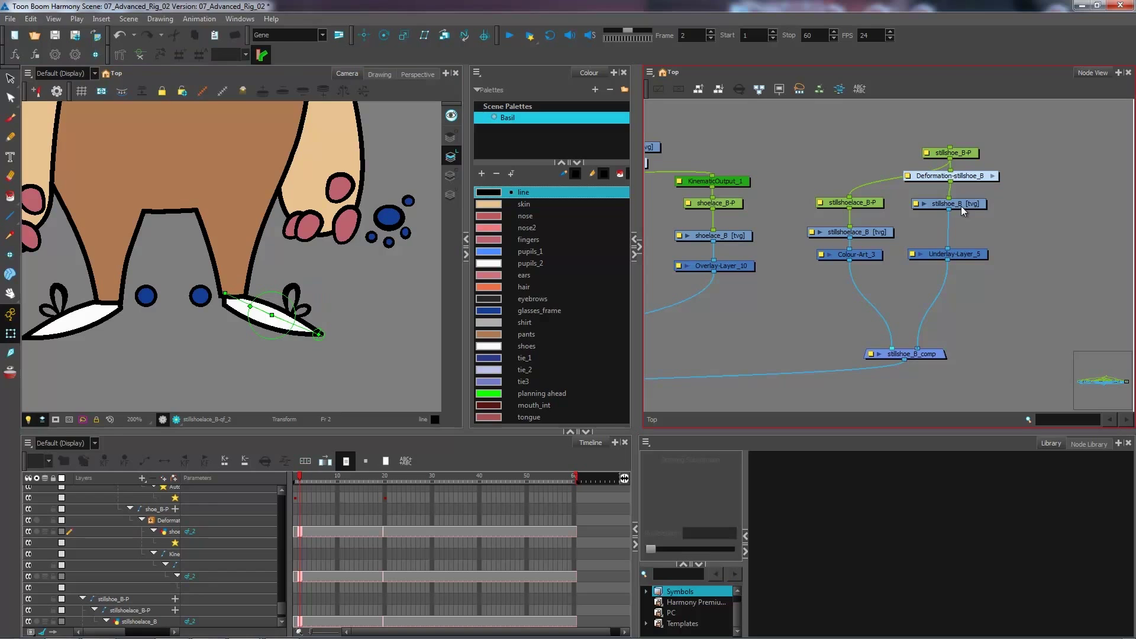
left_click(961, 206)
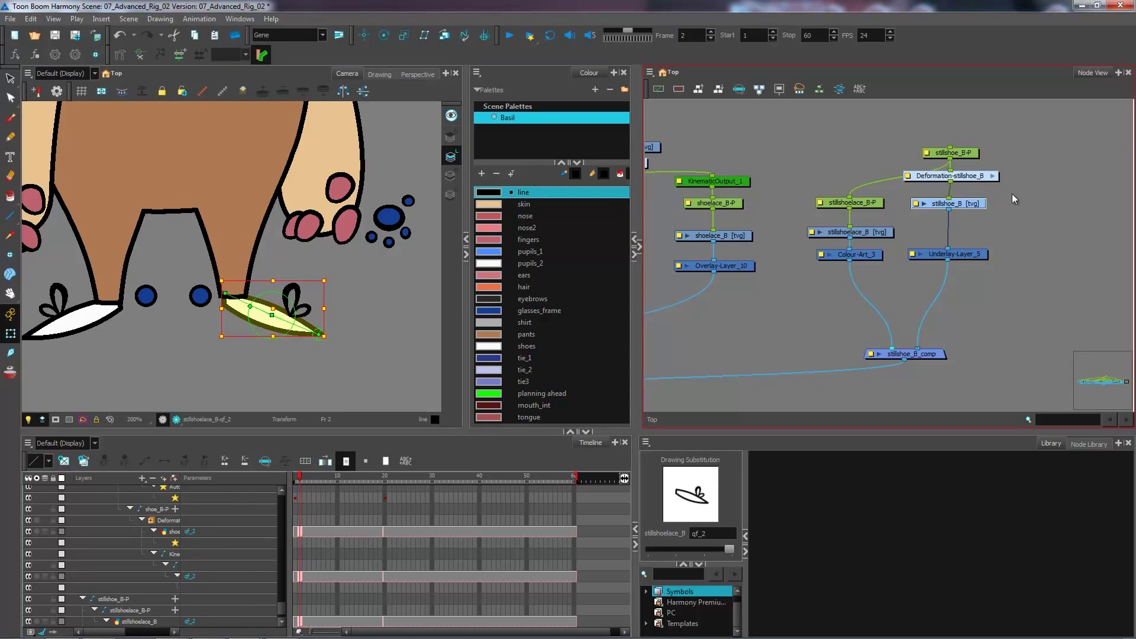
left_click_drag(979, 176, 975, 179)
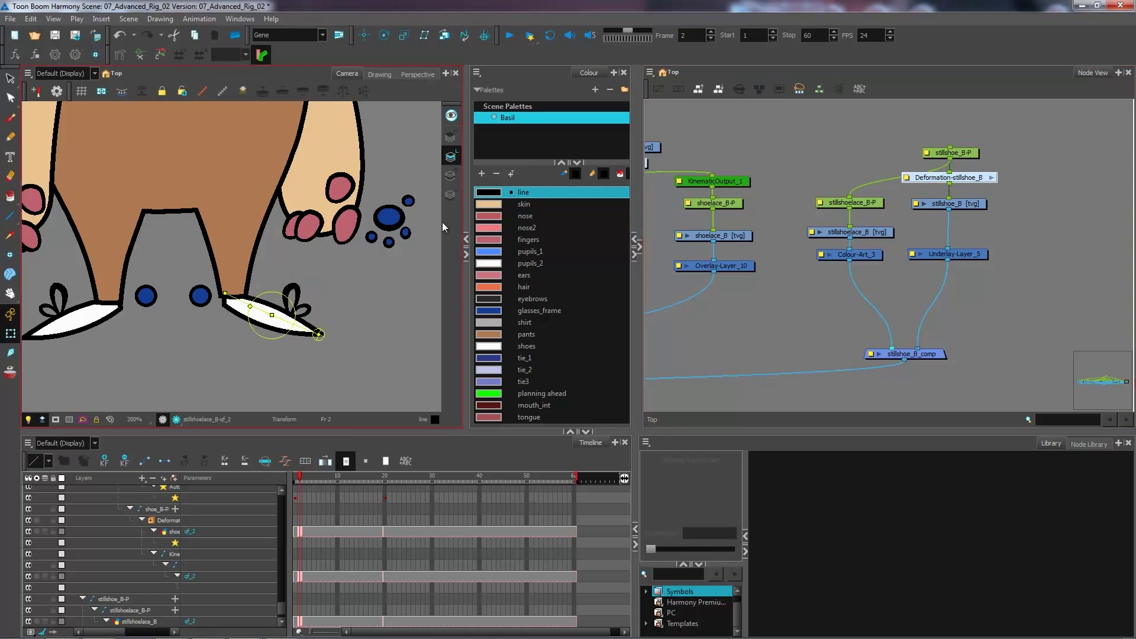
- Duplicate the still shoe drawing at frame 21 under the name f_2 and save the scene
left_click(388, 530)
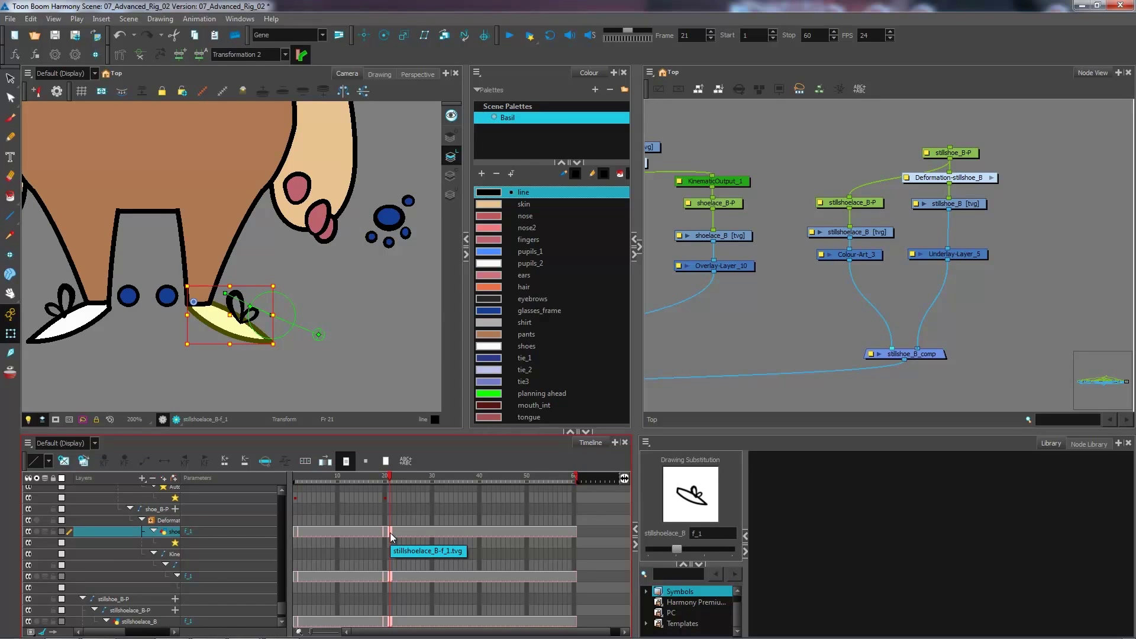
left_click(83, 463)
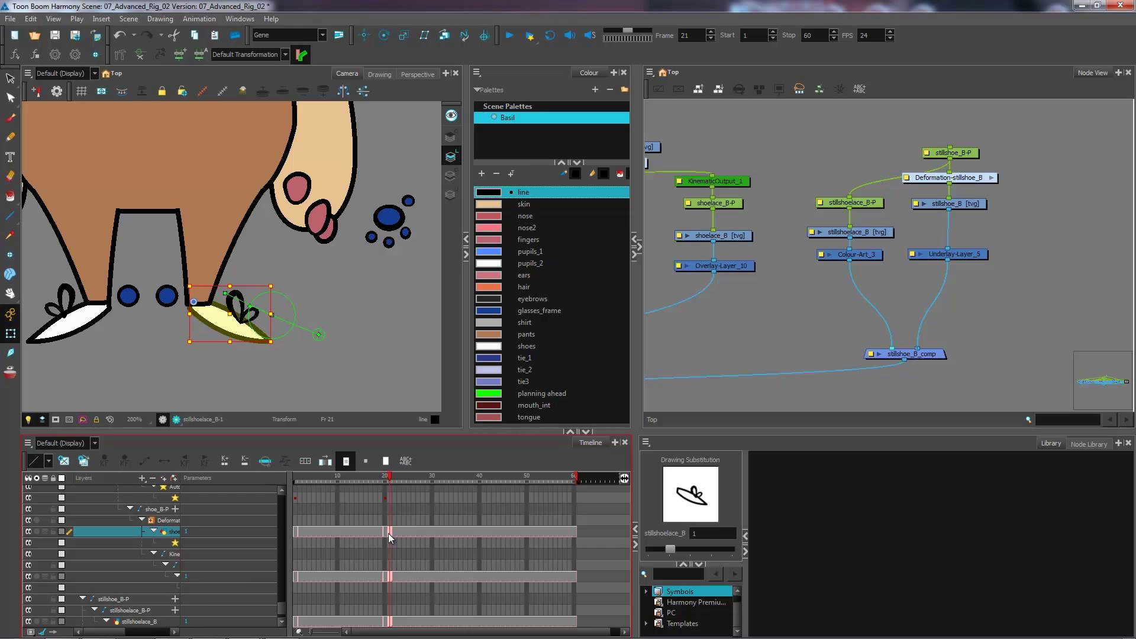
key("ctrl+d")
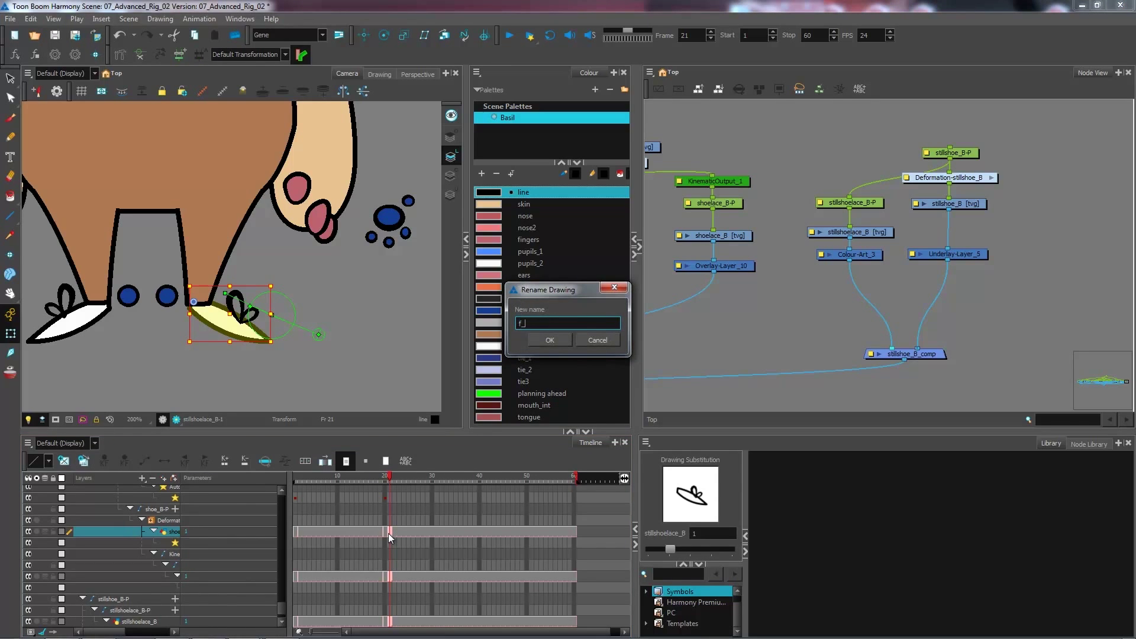
key("Return")
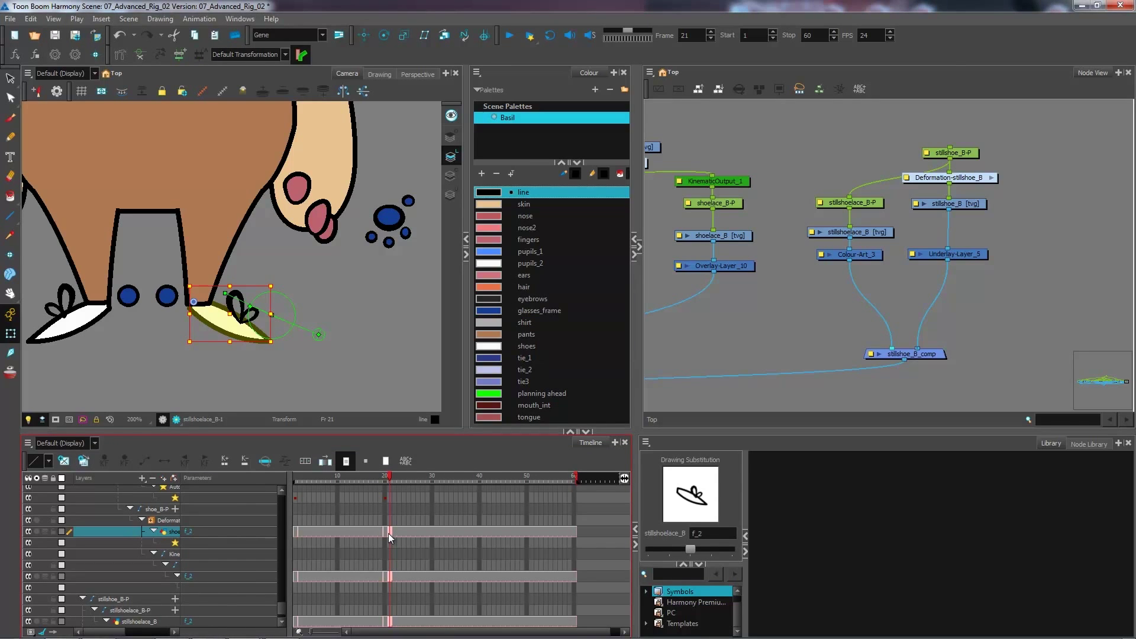
key("ctrl+s")
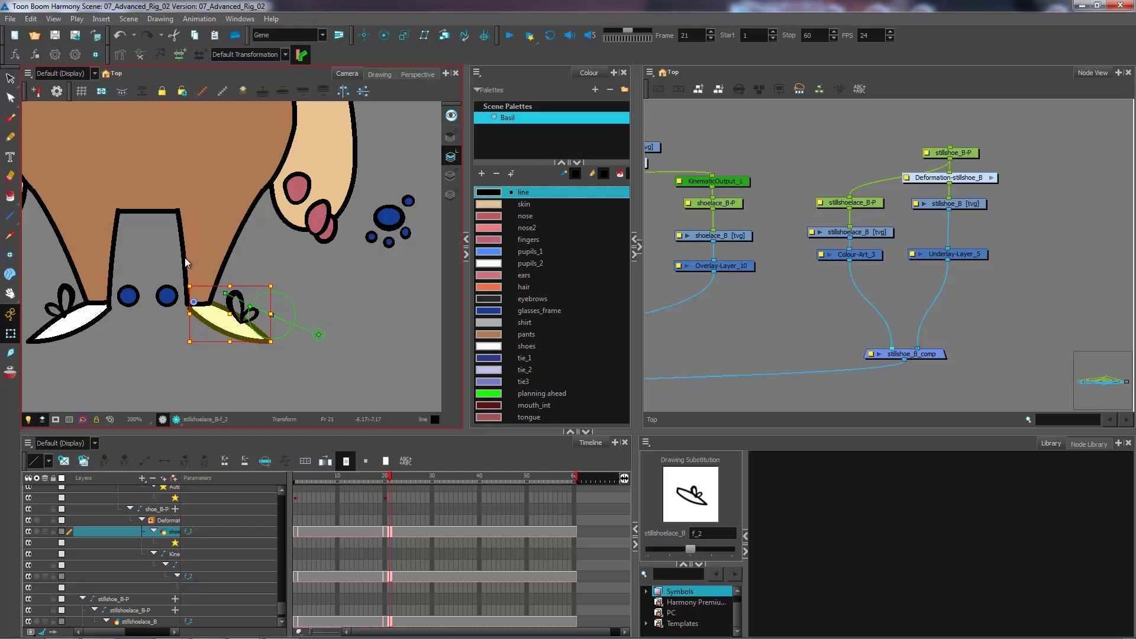
- Try deleting the shoelace artwork from the overlay layer of the f_2 drawing, and undo the deletion
left_click(10, 79)
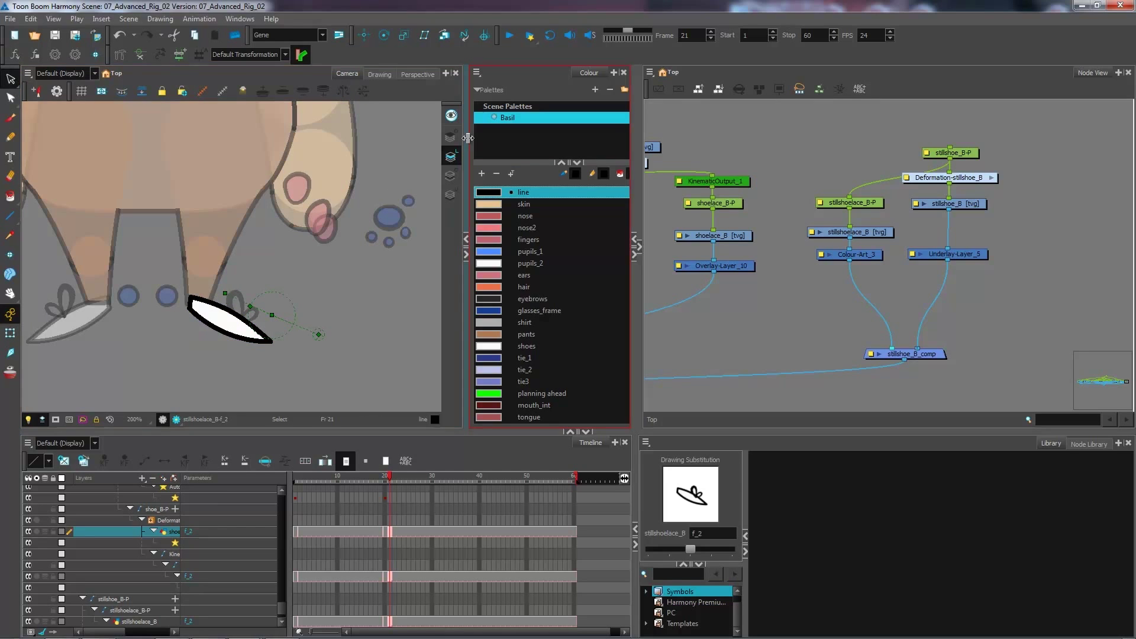
left_click(449, 135)
left_click(450, 139)
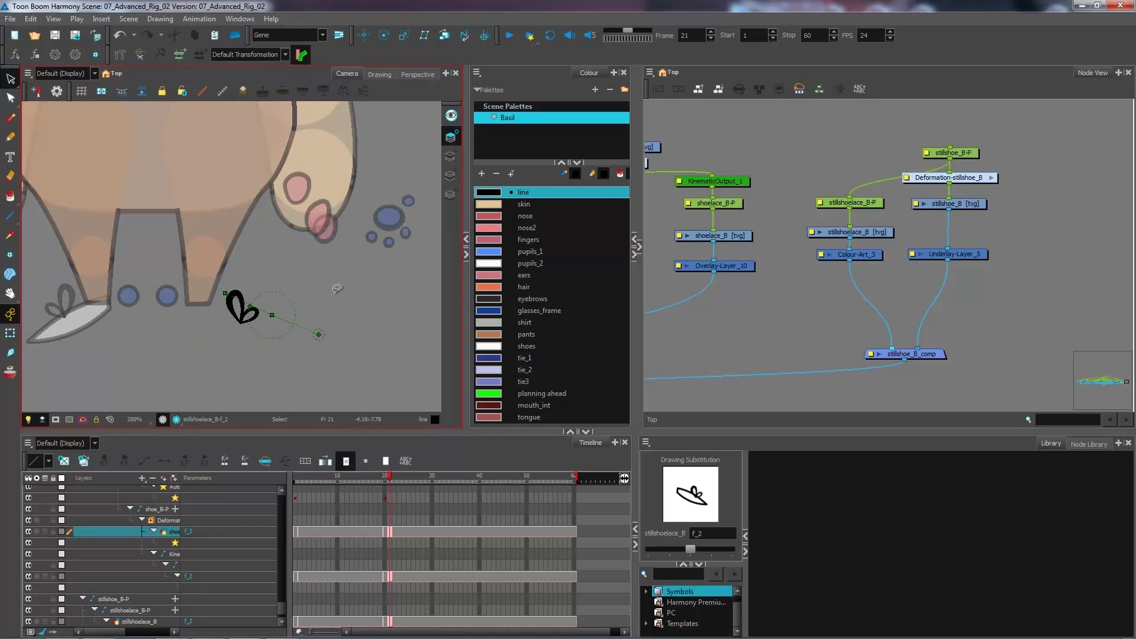
key("ctrl+a")
key("Delete")
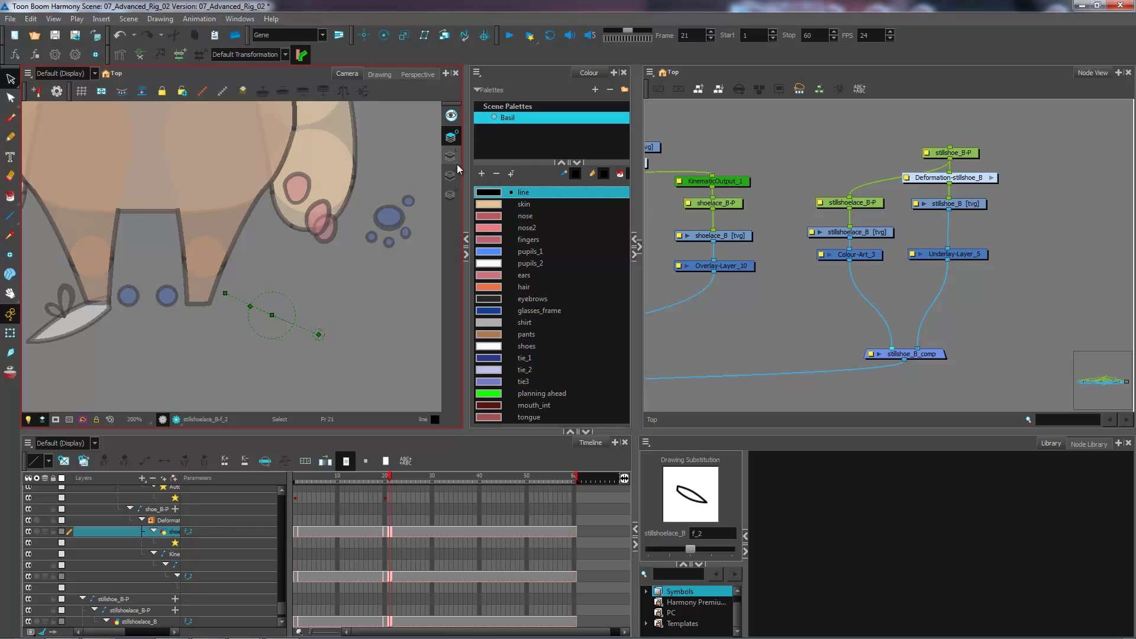
left_click(453, 175)
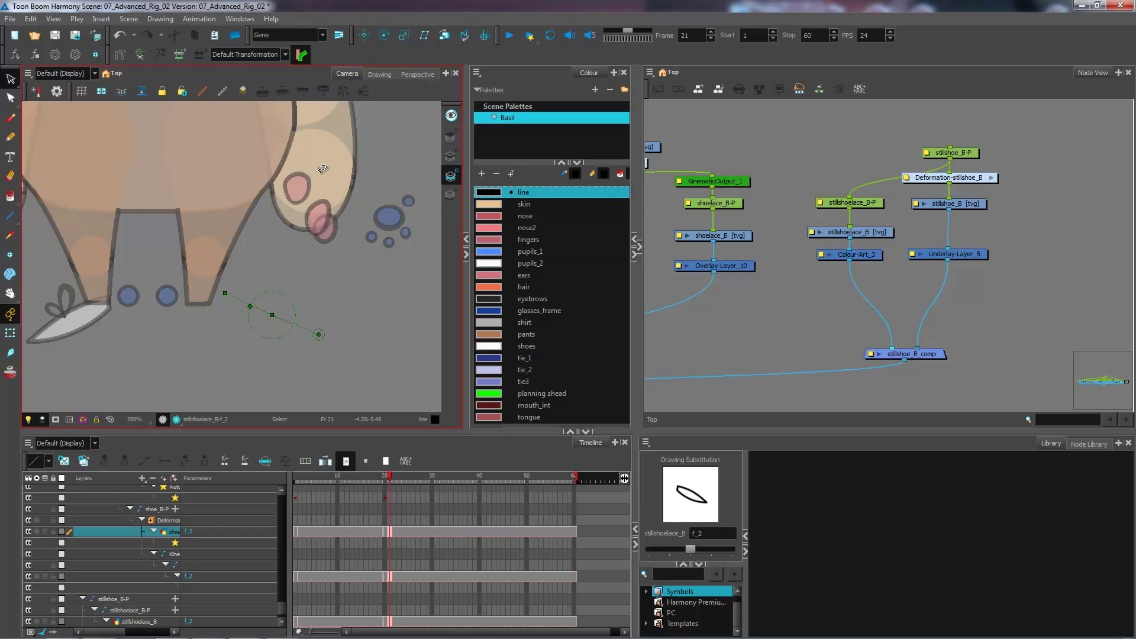
key("ctrl+z")
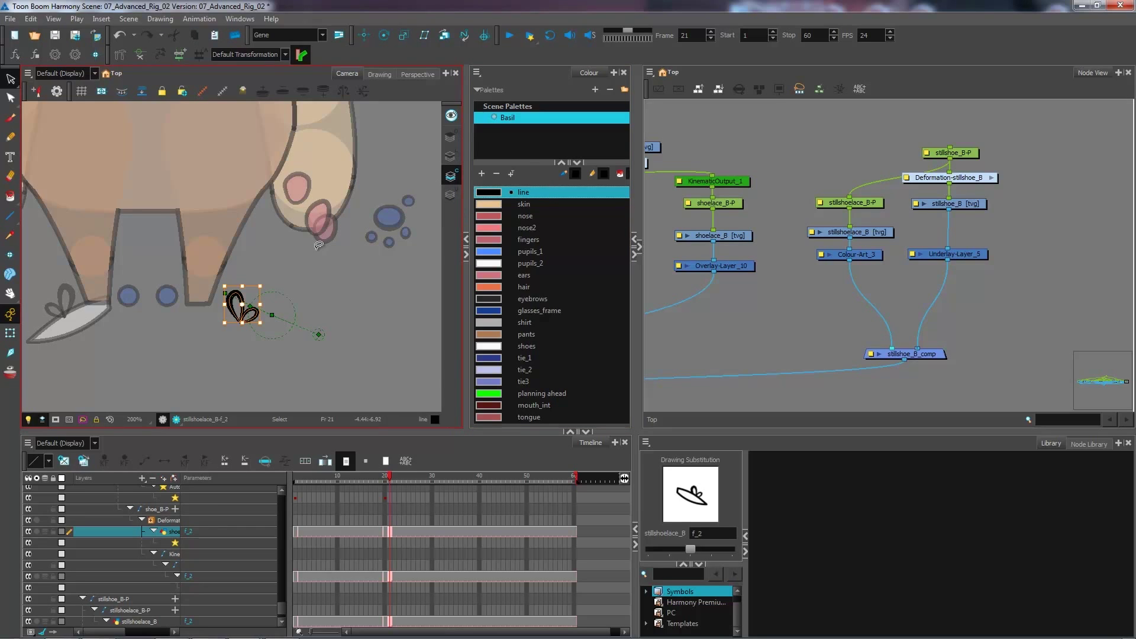
- Move the shoe artwork of the f_2 drawing from the line art layer to the underlay layer
left_click(450, 157)
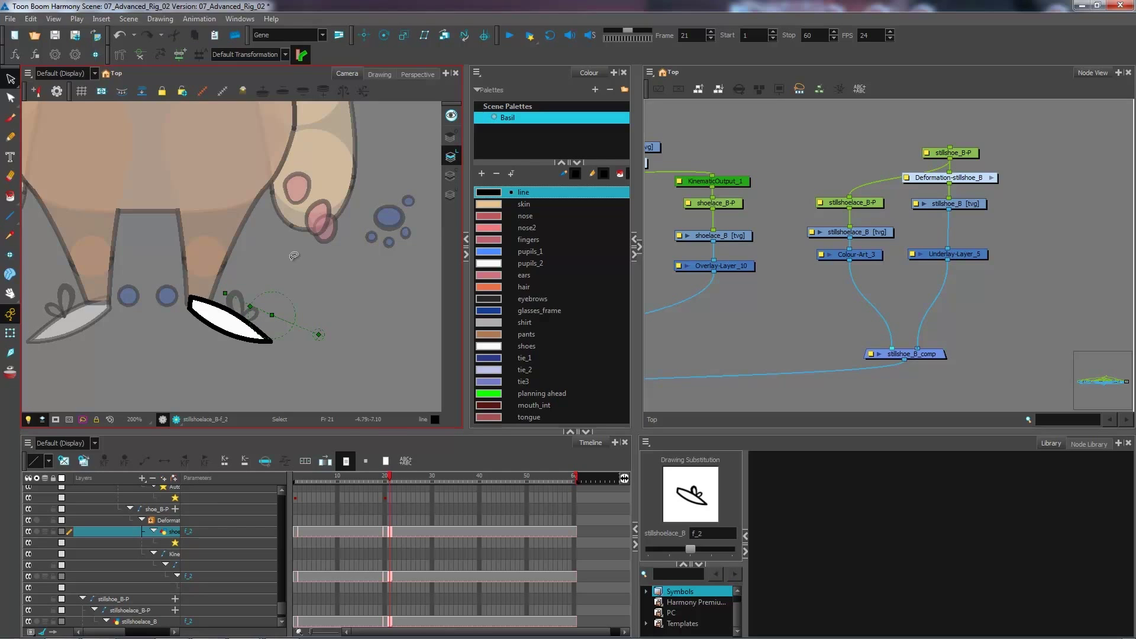
key("ctrl+x")
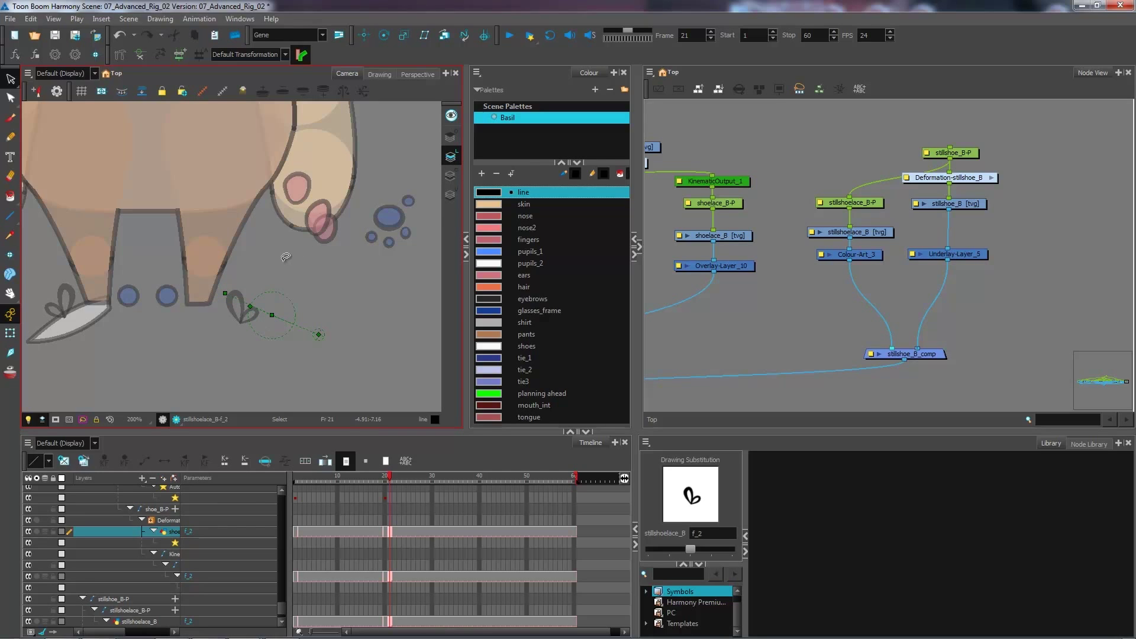
left_click(449, 191)
key("ctrl+v")
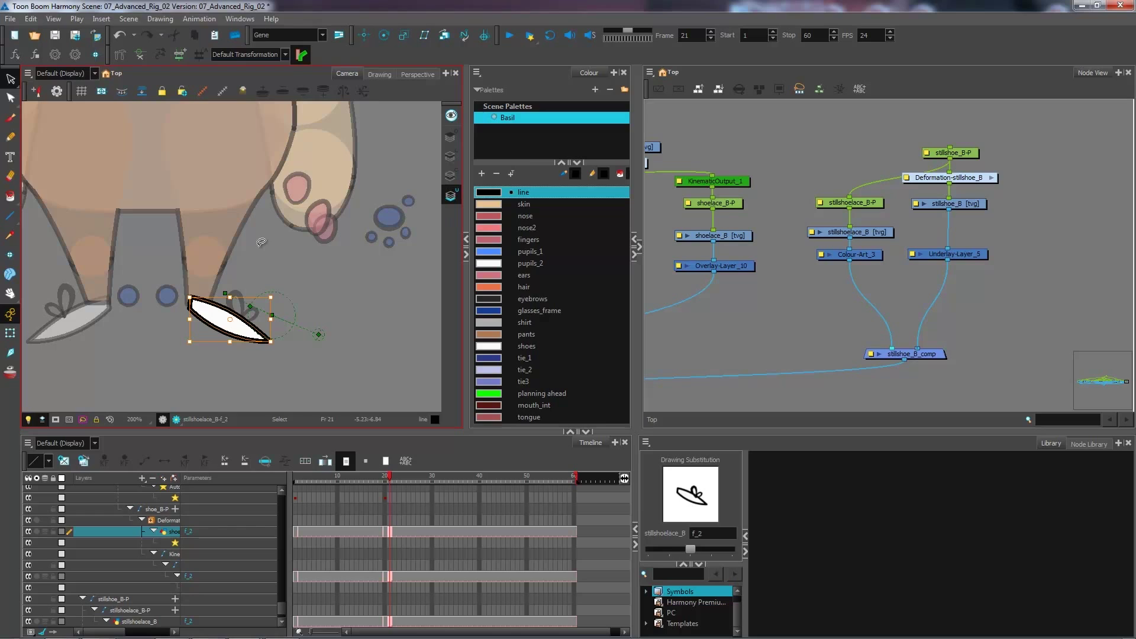
left_click(10, 333)
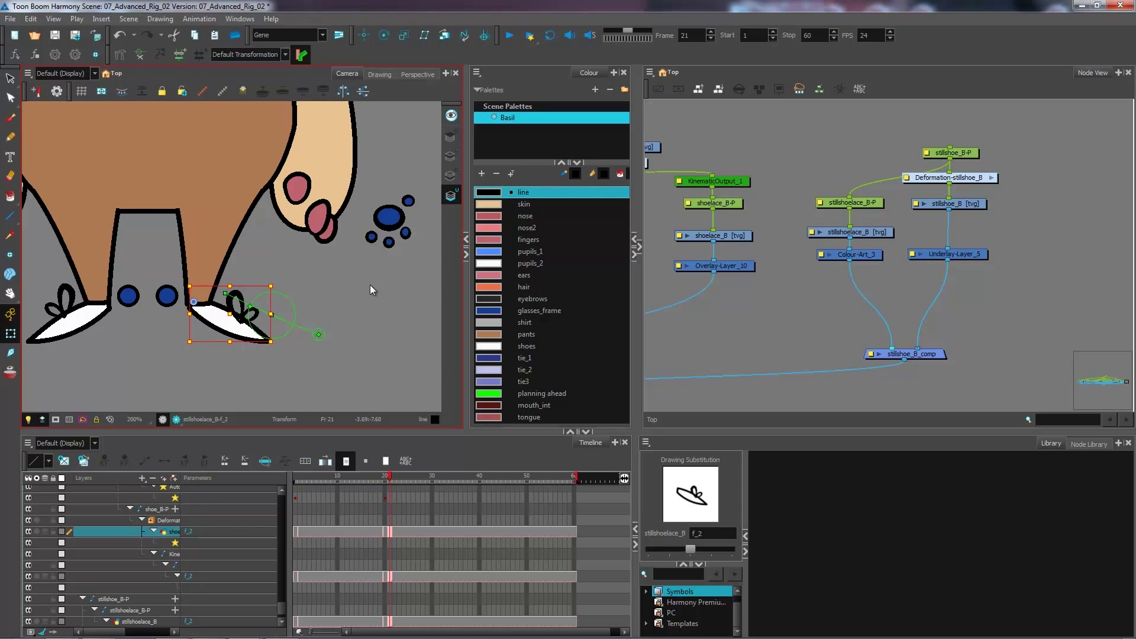
- Examine how the still shoe and its bone deformation line up on frames 19, 20 and 21
left_click(234, 332)
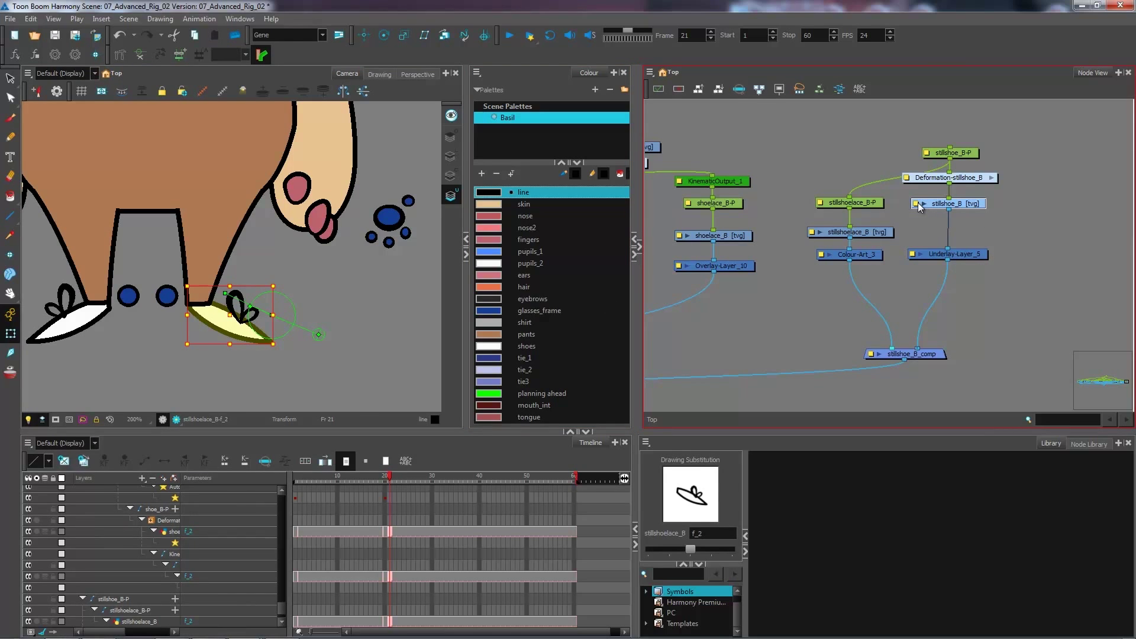
key("comma")
left_click_drag(752, 257, 693, 176)
left_click(876, 259)
left_click_drag(1097, 246, 1038, 243)
left_click(1000, 215)
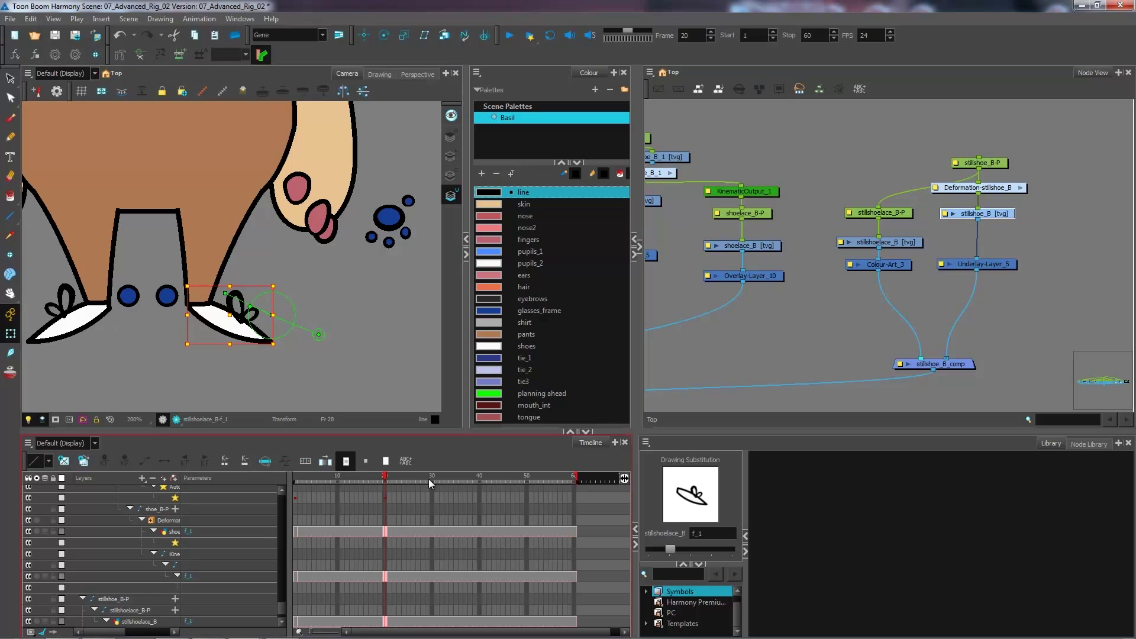
left_click(380, 491)
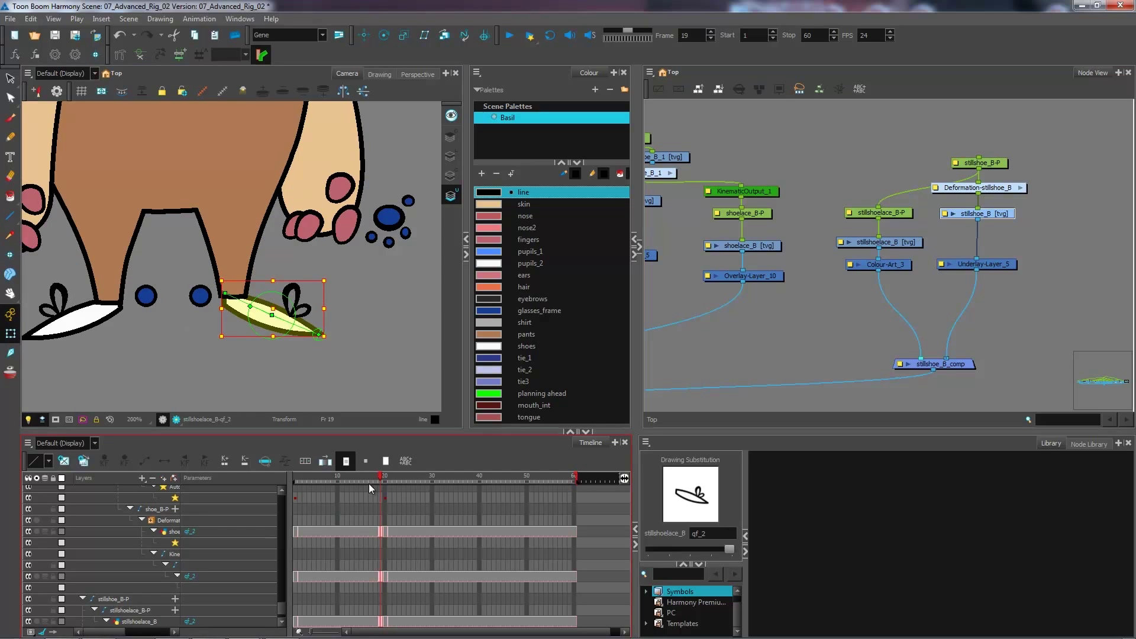
left_click(389, 531)
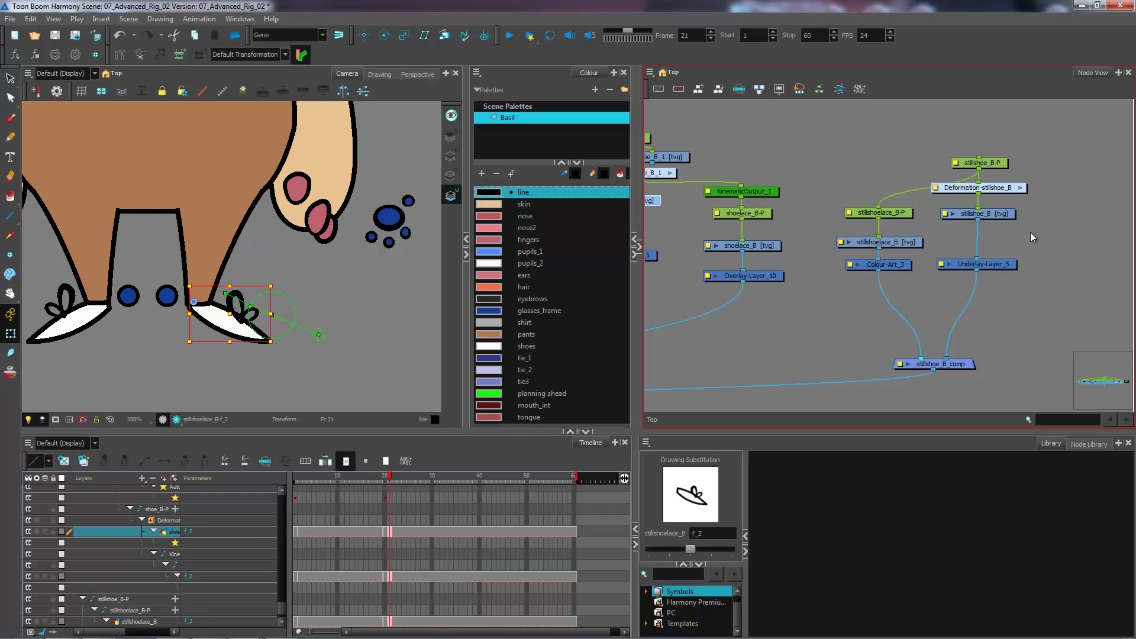
- Create a new deformation chain for stillshoe_B at frame 21, with two bones running from toe to heel and an enlarged middle joint
left_click(993, 217)
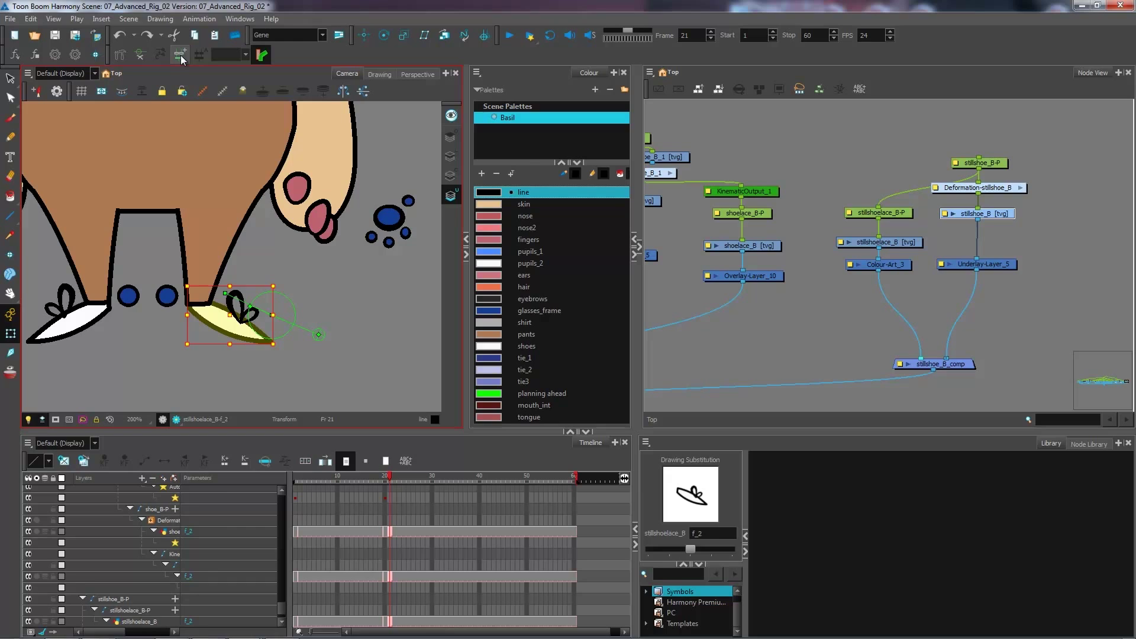
left_click(181, 57)
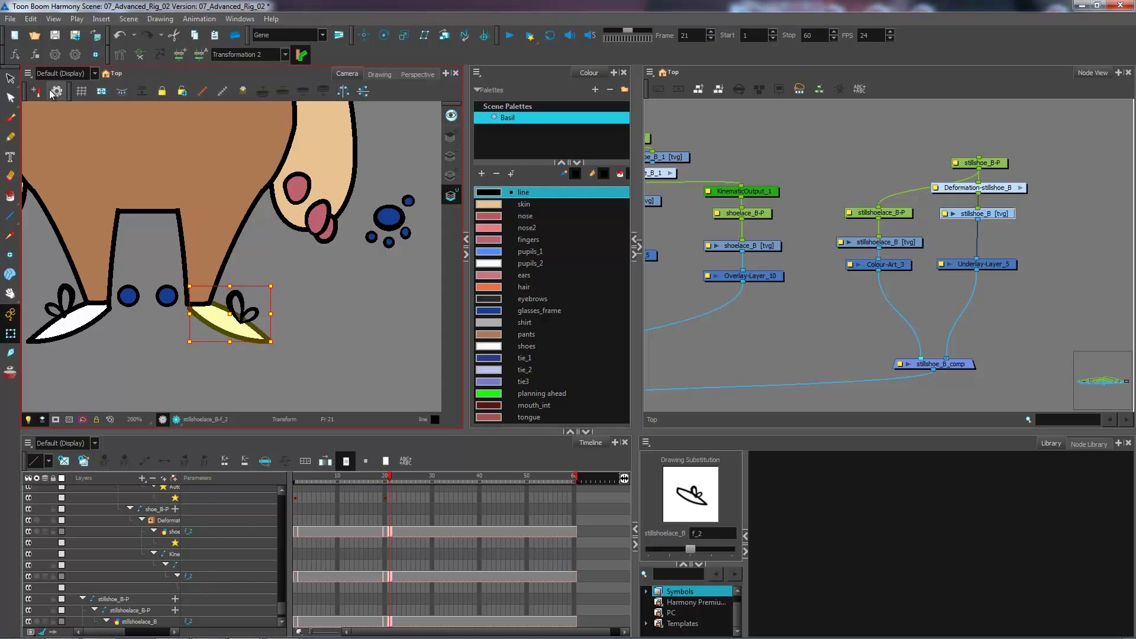
left_click(124, 54)
key("2")
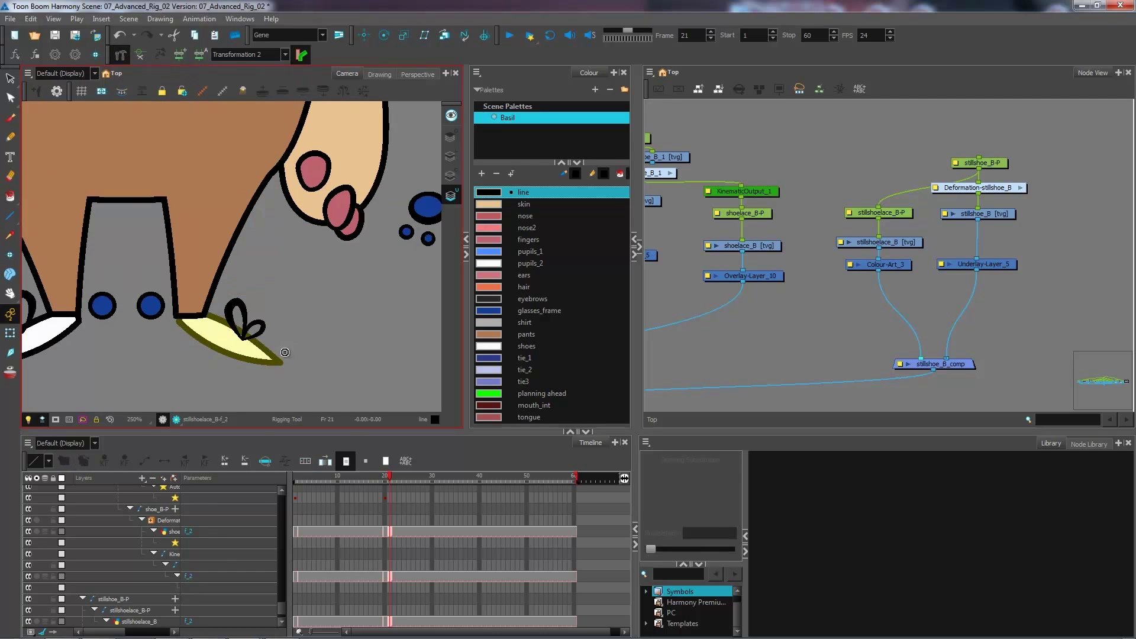
scroll(284, 352, "up", 3)
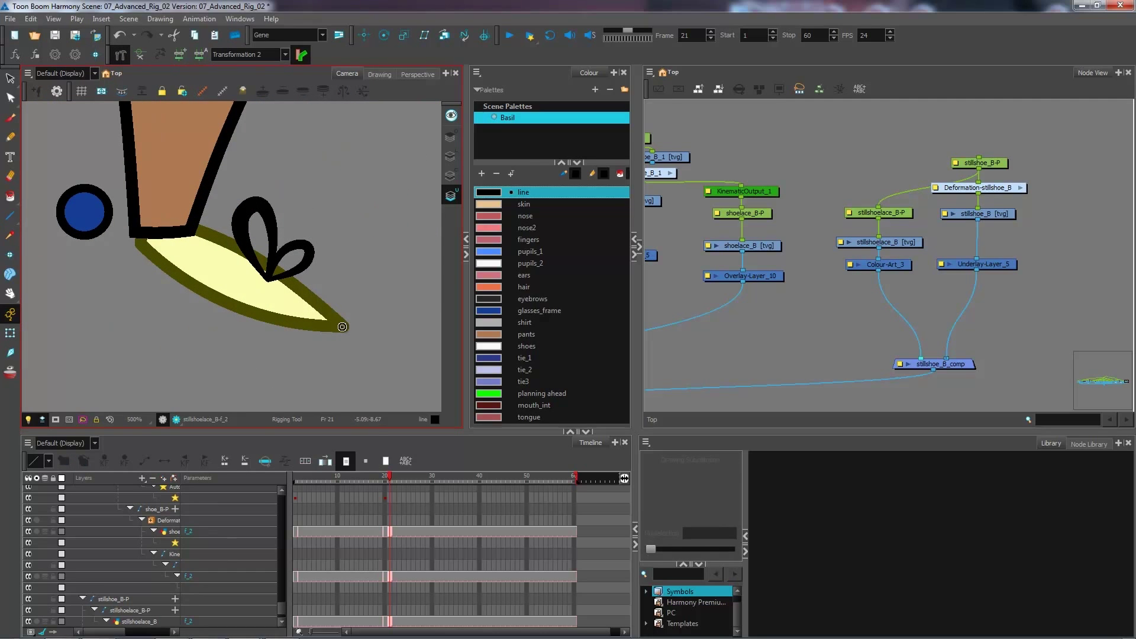
left_click(240, 275)
left_click(136, 218)
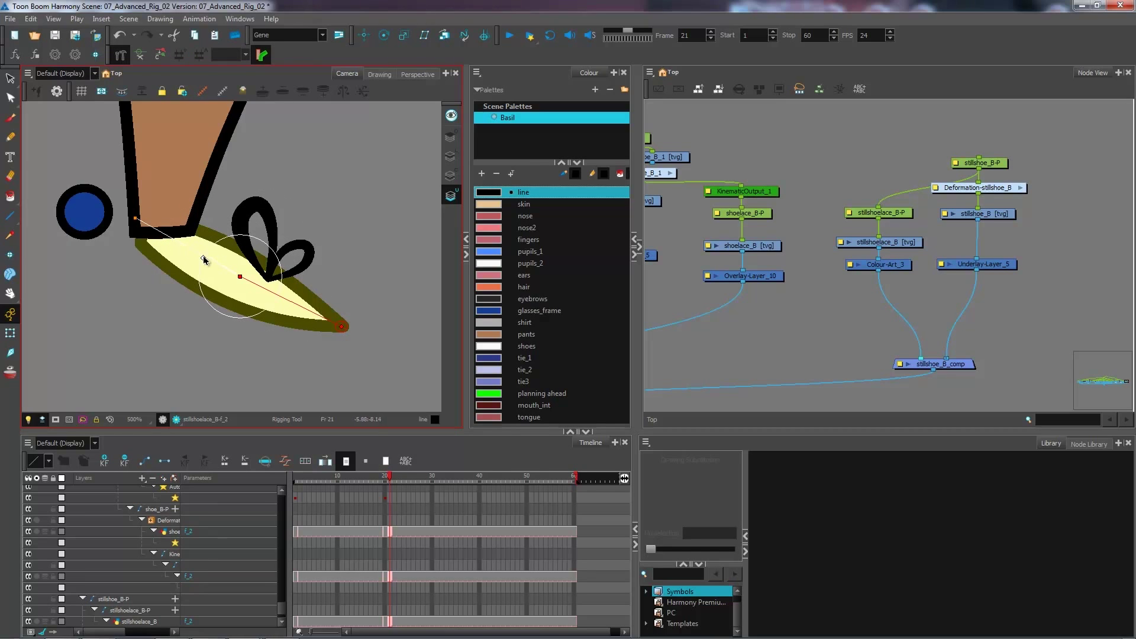
left_click_drag(203, 259, 188, 249)
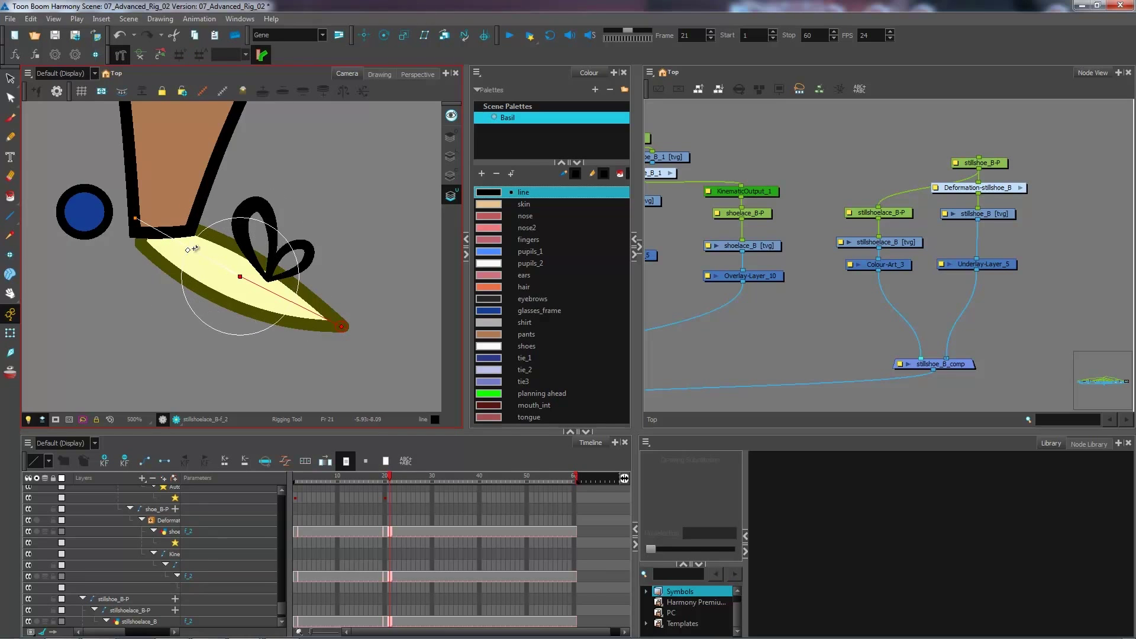
- Try bending the heel bone of the still shoe at frame 21, and undo the bend
key("1")
left_click(10, 333)
key("1")
key("1")
key("1")
left_click(294, 234)
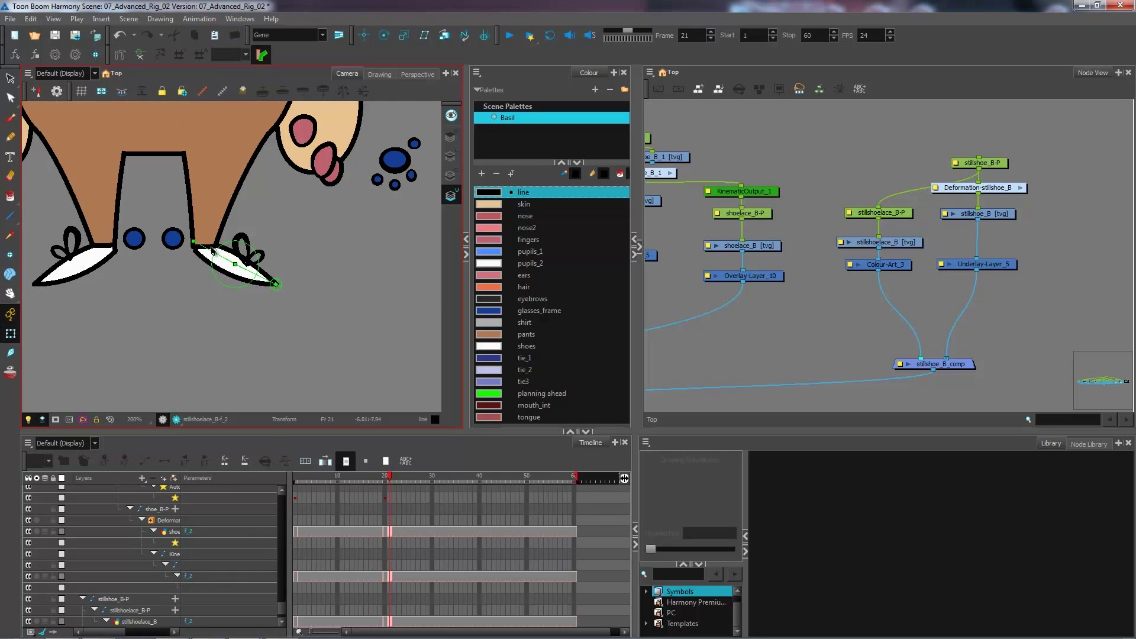
left_click(212, 251)
left_click_drag(212, 251, 240, 232)
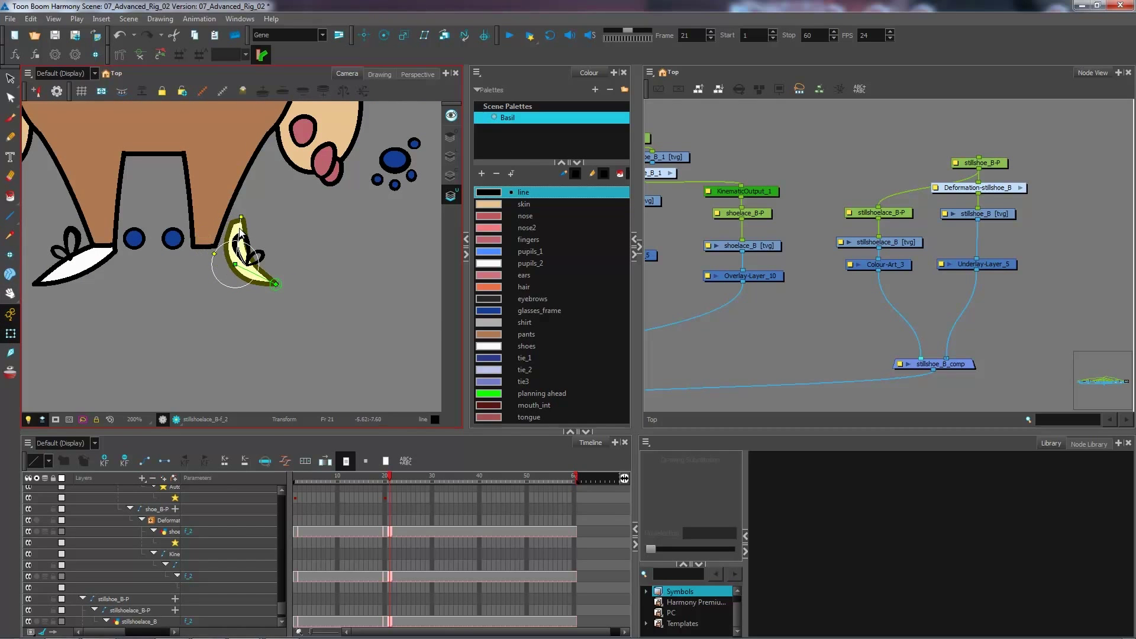
key("ctrl+z")
- Place the drawing pivot of stillshoelace_B's f_2 drawing at the toe end of the shoe
left_click(891, 212)
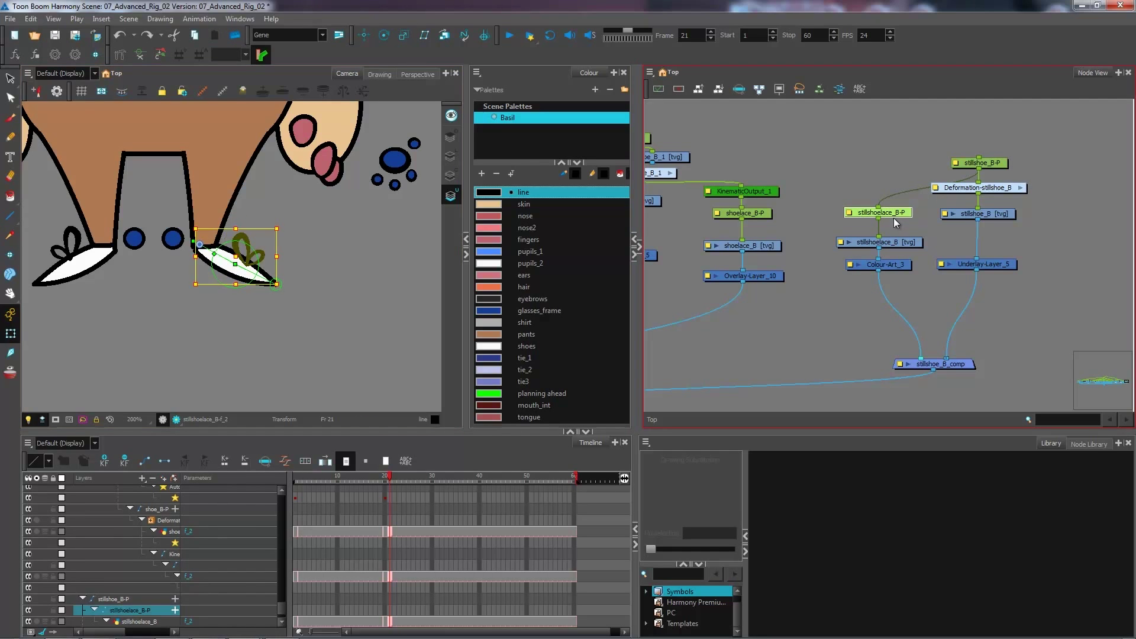
key("2")
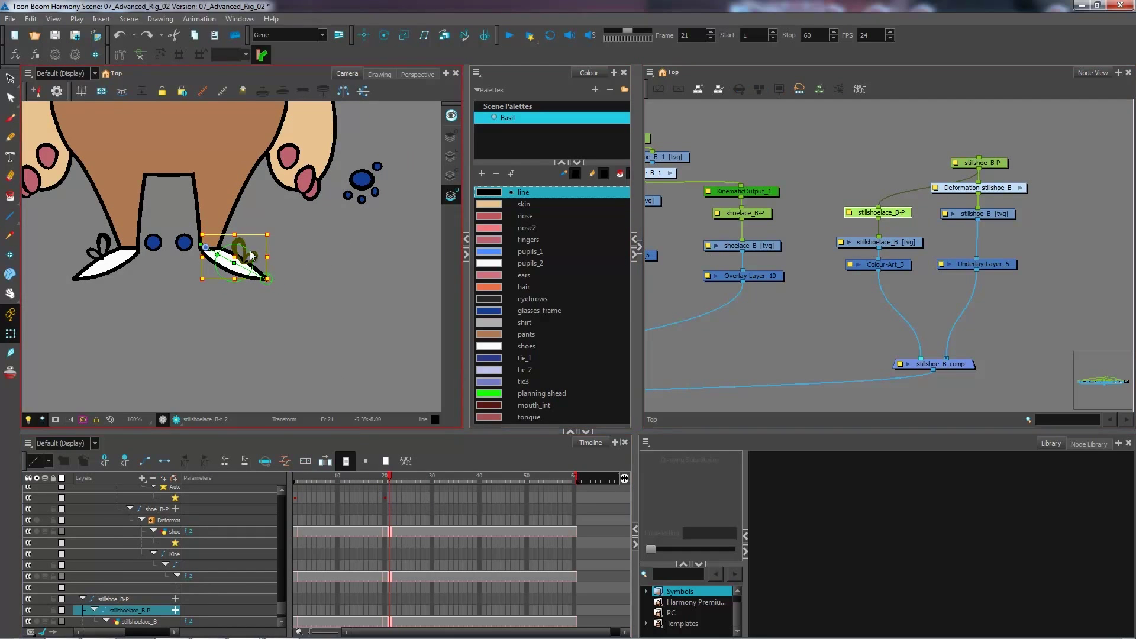
key("1")
key("1")
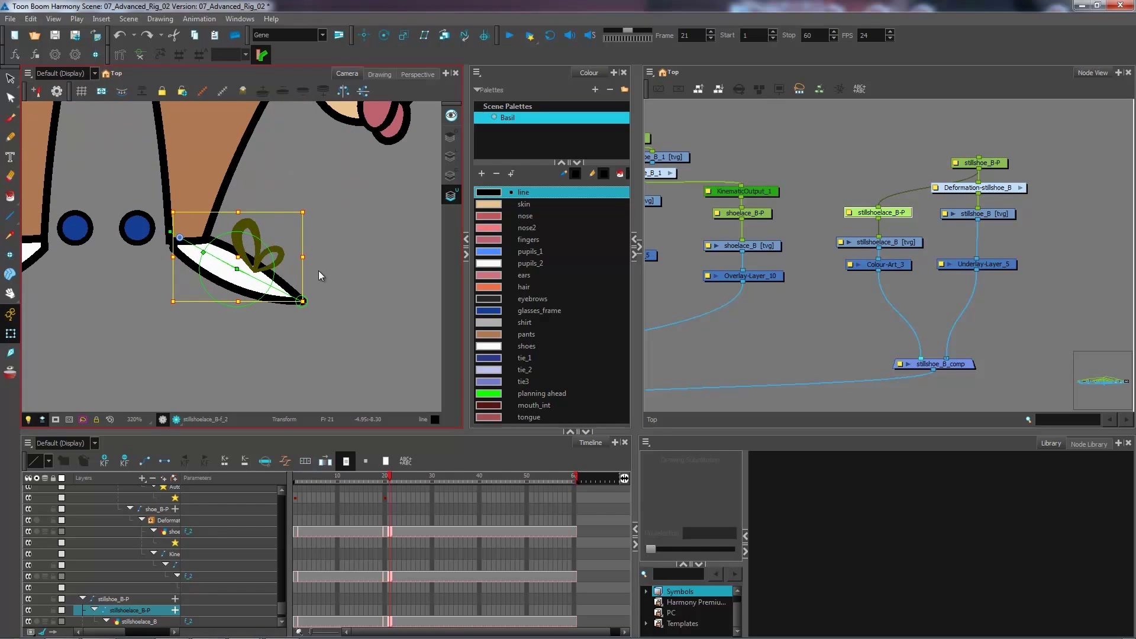
left_click(906, 245)
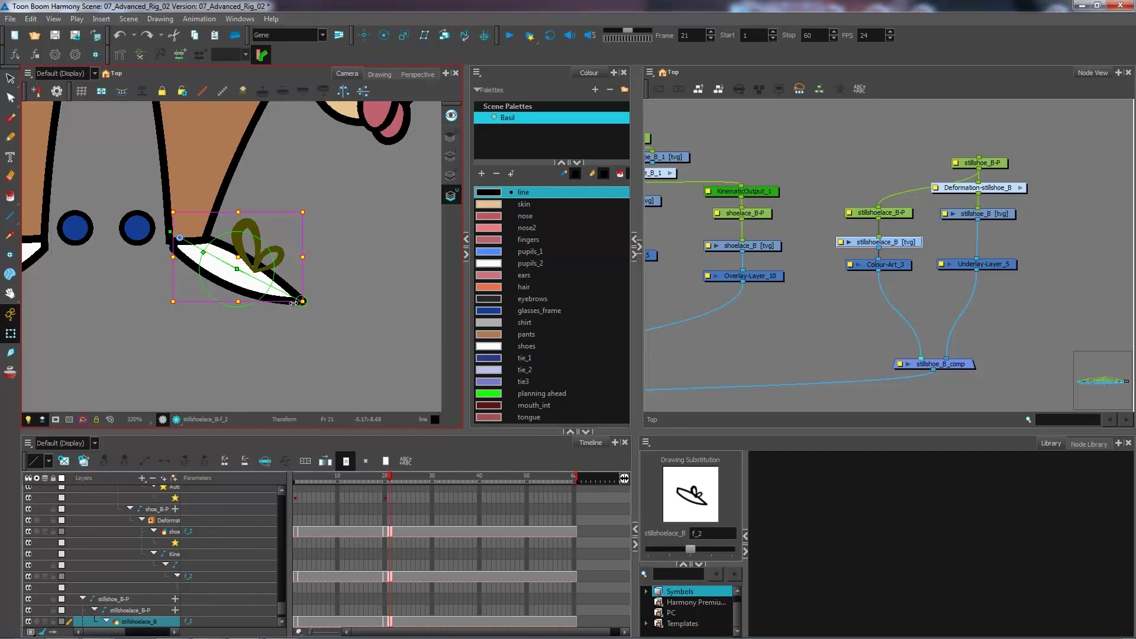
left_click(10, 257)
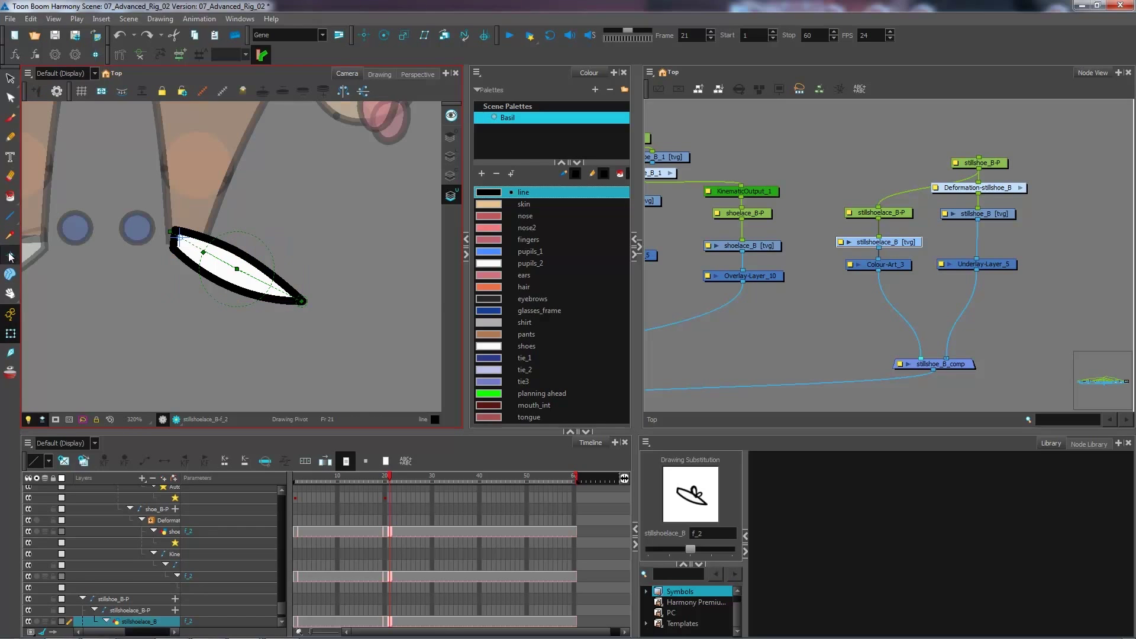
left_click(284, 302)
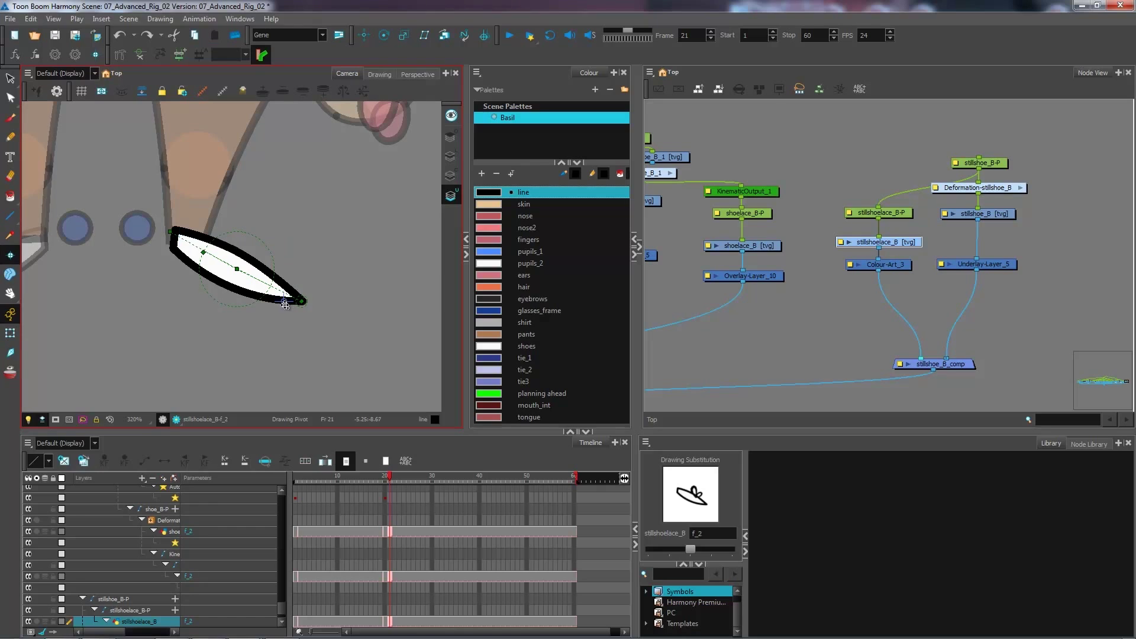
- Place the drawing pivot of the qf_2 drawing at frame 7 at the toe end of the shoe
left_click(321, 476)
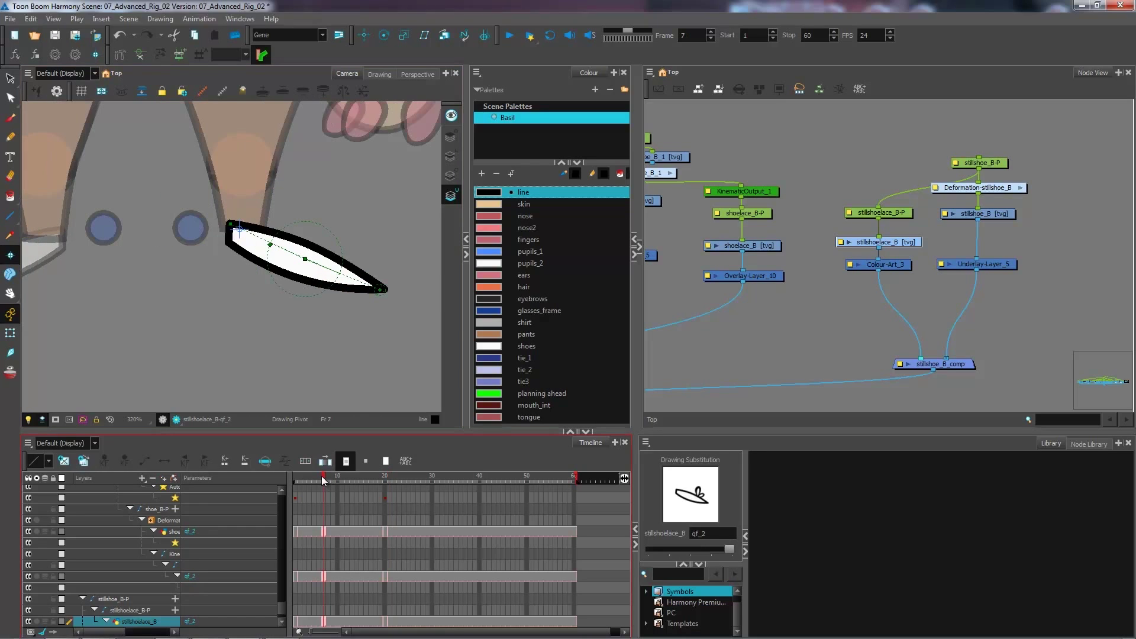
left_click(371, 290)
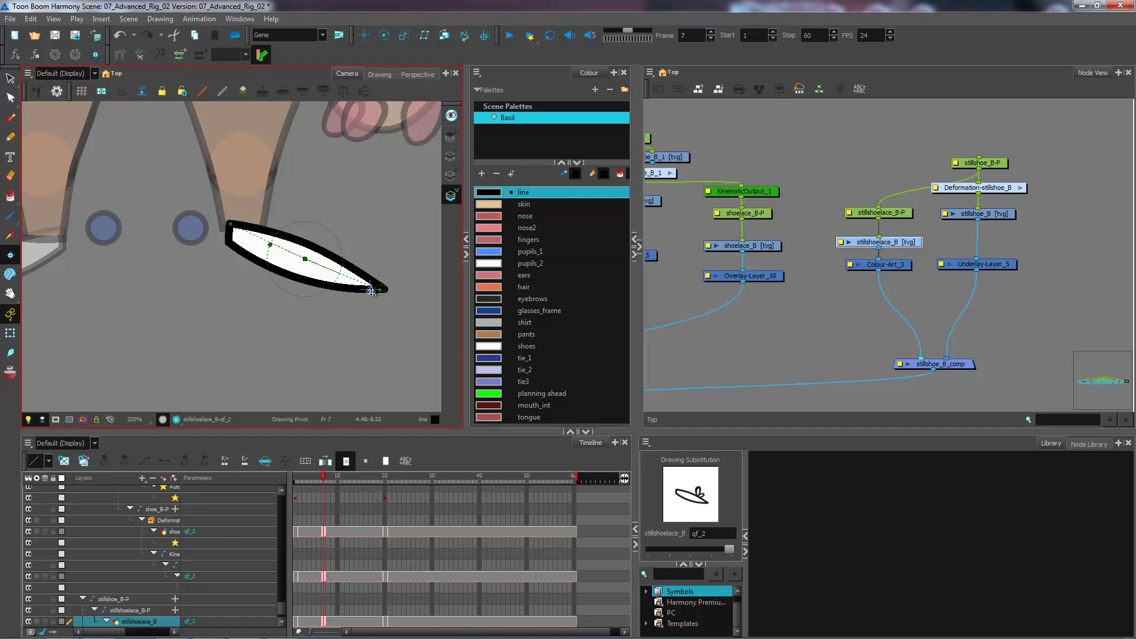
left_click(10, 333)
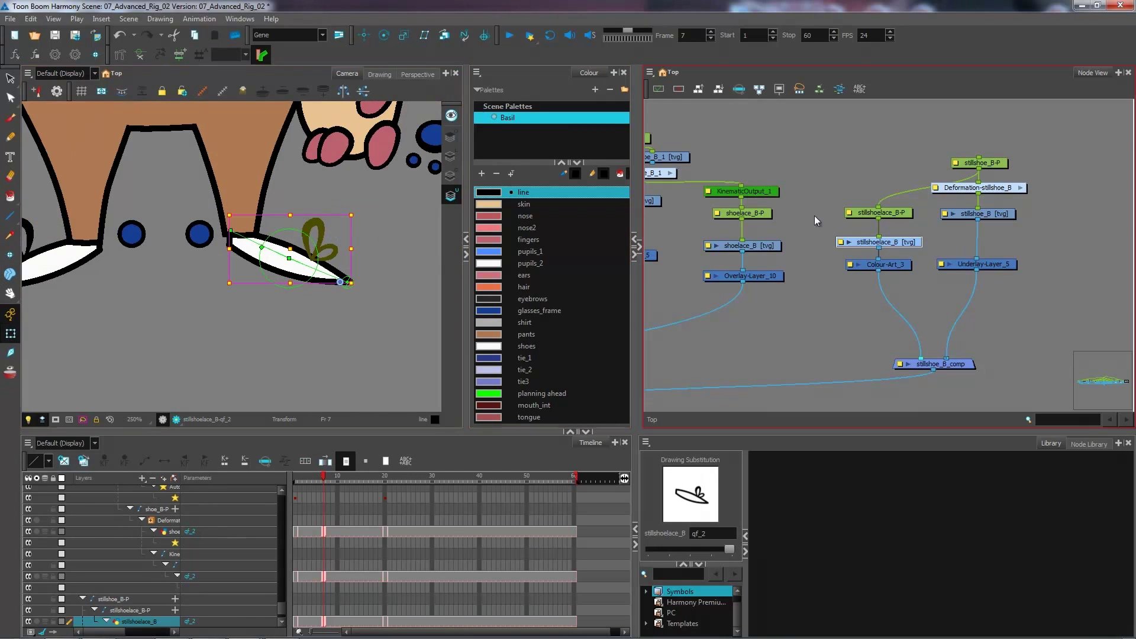
- Spread the still shoe nodes apart to leave room between stillshoe_B-P and Deformation-stillshoe_B
left_click_drag(855, 196, 847, 218)
left_click(1024, 219)
left_click_drag(997, 187, 998, 157)
left_click(888, 269)
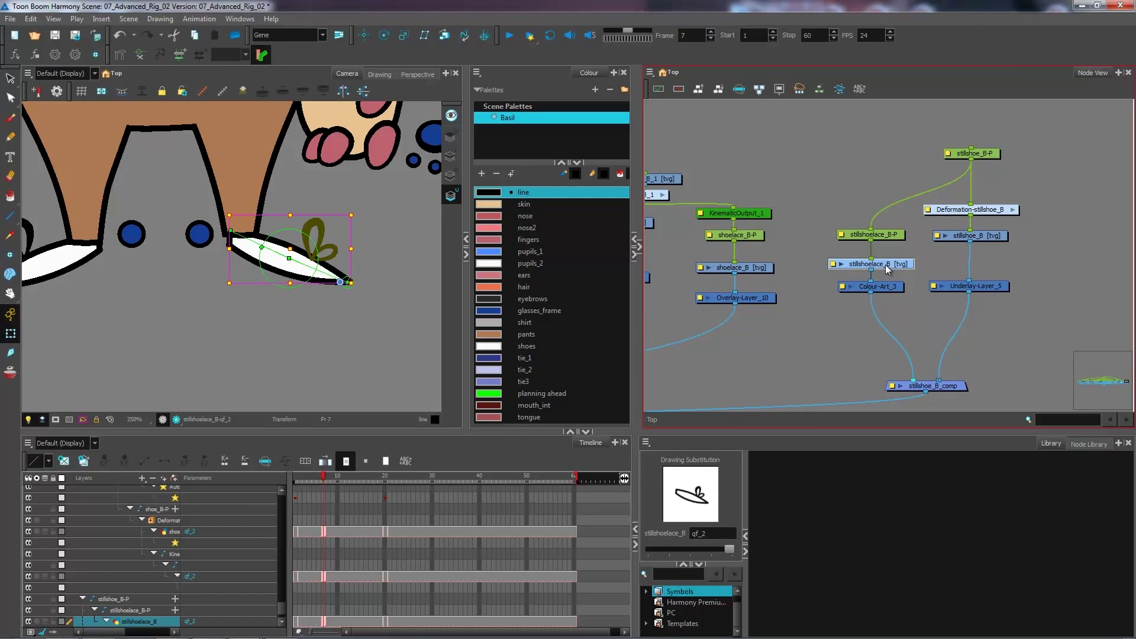
- Duplicate the stillshoe_B drawing node and connect the copy beneath stillshoe_B-P, above Deformation-stillshoe_B
left_click(983, 240)
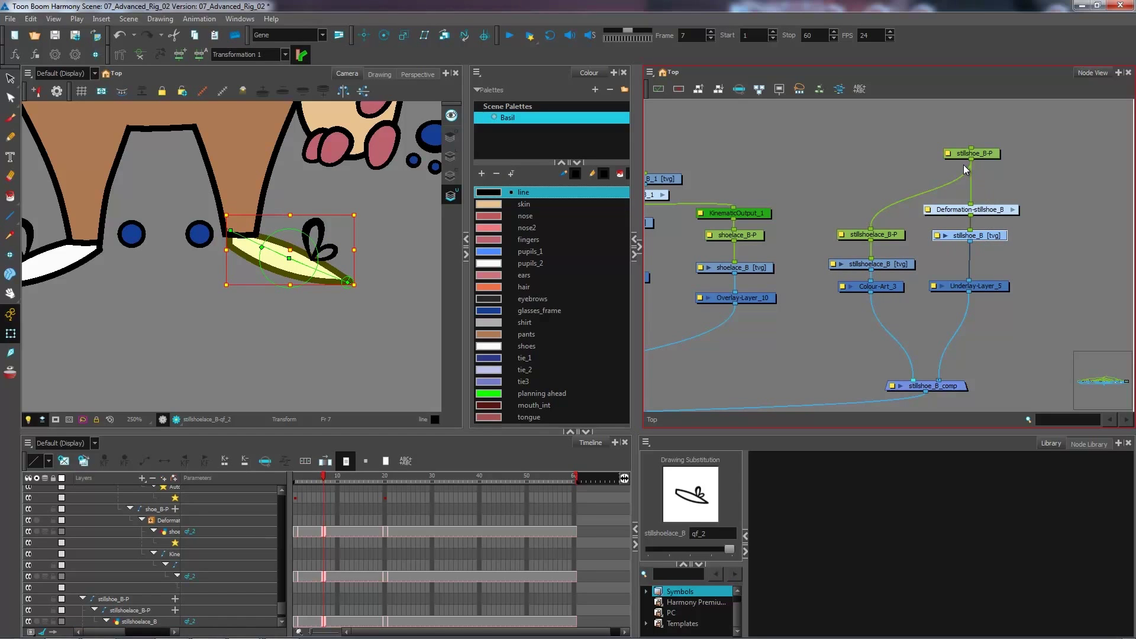
key("ctrl+v")
left_click_drag(971, 160, 1020, 179)
left_click(1029, 155)
- Try transforming the still shoe through its stillshoe_B-P peg, and undo the change
left_click(974, 155)
mouse_move(366, 207)
left_mouse_down()
mouse_move(393, 233)
mouse_move(389, 215)
left_mouse_up()
left_click_drag(361, 199, 395, 222)
key("ctrl+z")
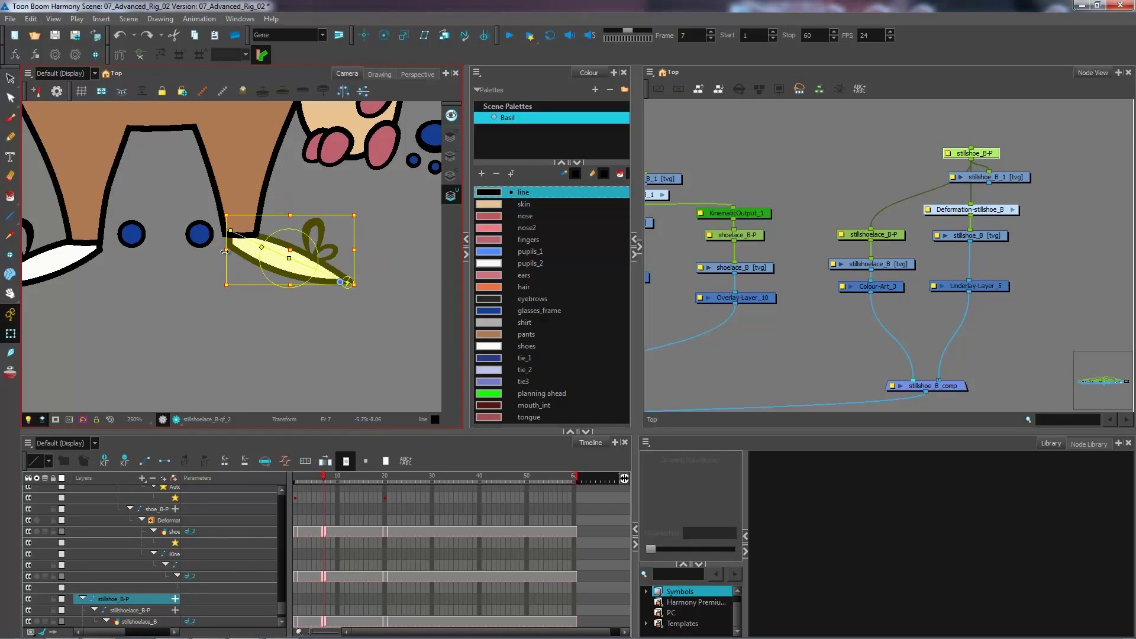
left_click(373, 244)
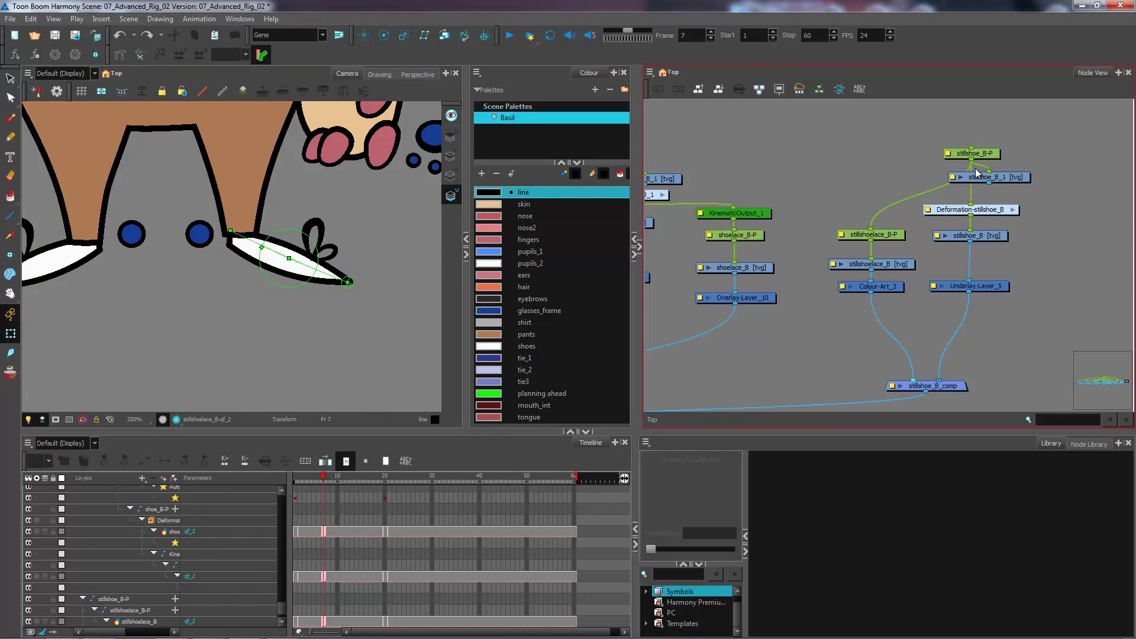
- Add a new peg above the master-P node and connect it as the parent of master-P
scroll(980, 177, "down", 2)
scroll(287, 225, "down", 2)
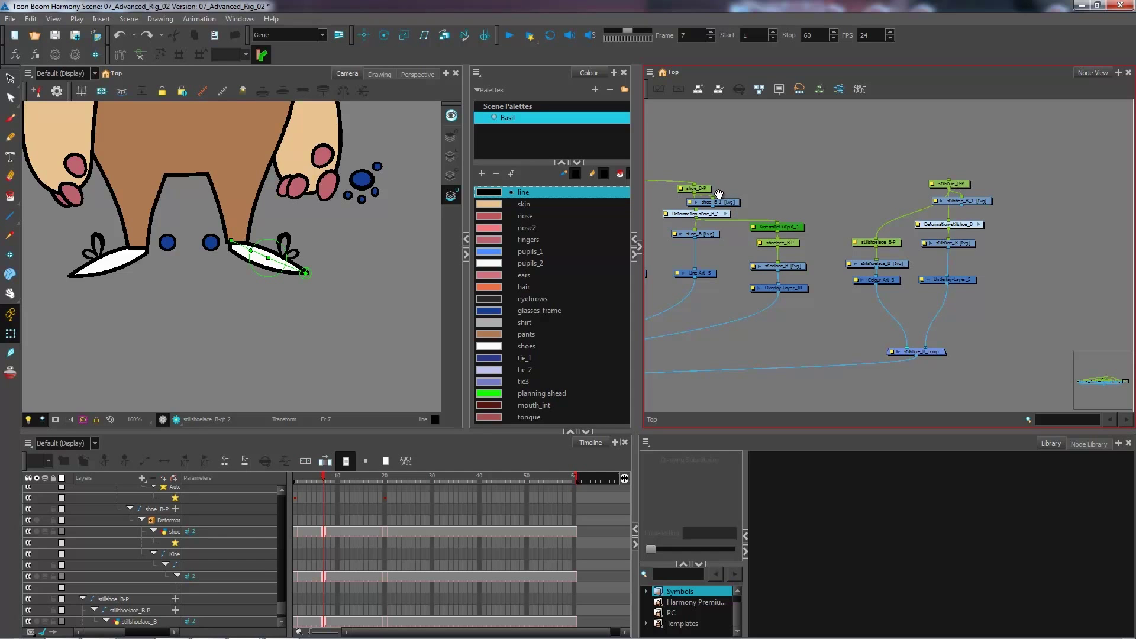
left_click_drag(718, 195, 840, 220)
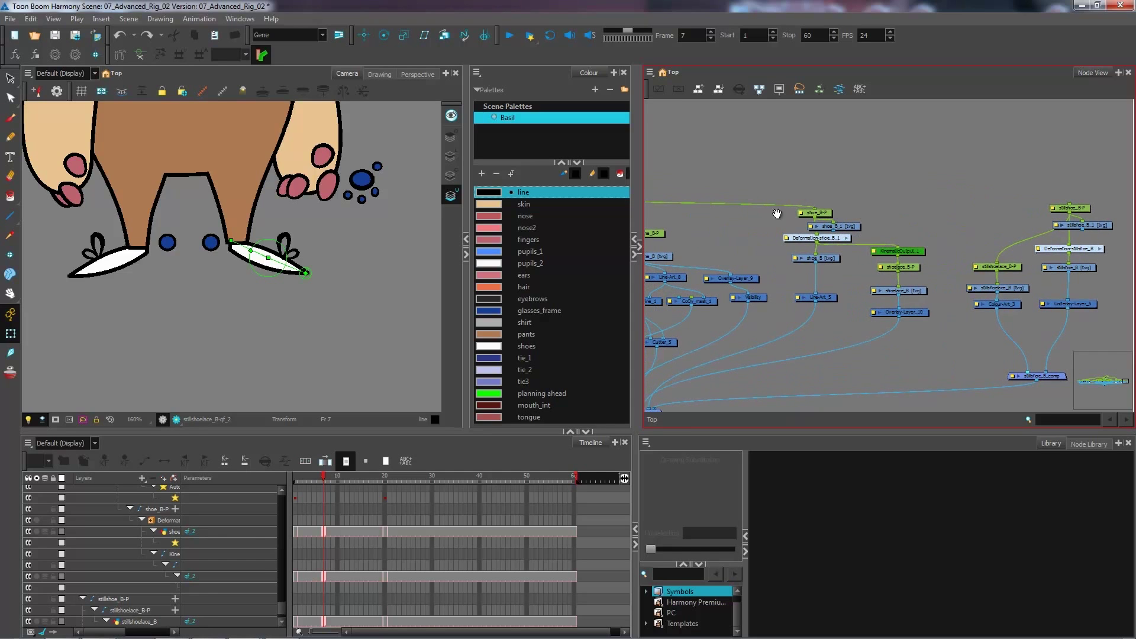
left_click_drag(707, 151, 961, 242)
left_click_drag(708, 170, 1014, 248)
left_click_drag(784, 203, 928, 229)
left_click_drag(734, 187, 978, 259)
left_click_drag(898, 231, 891, 249)
key("ctrl+p")
key("2")
key("2")
key("2")
left_click_drag(839, 166, 848, 170)
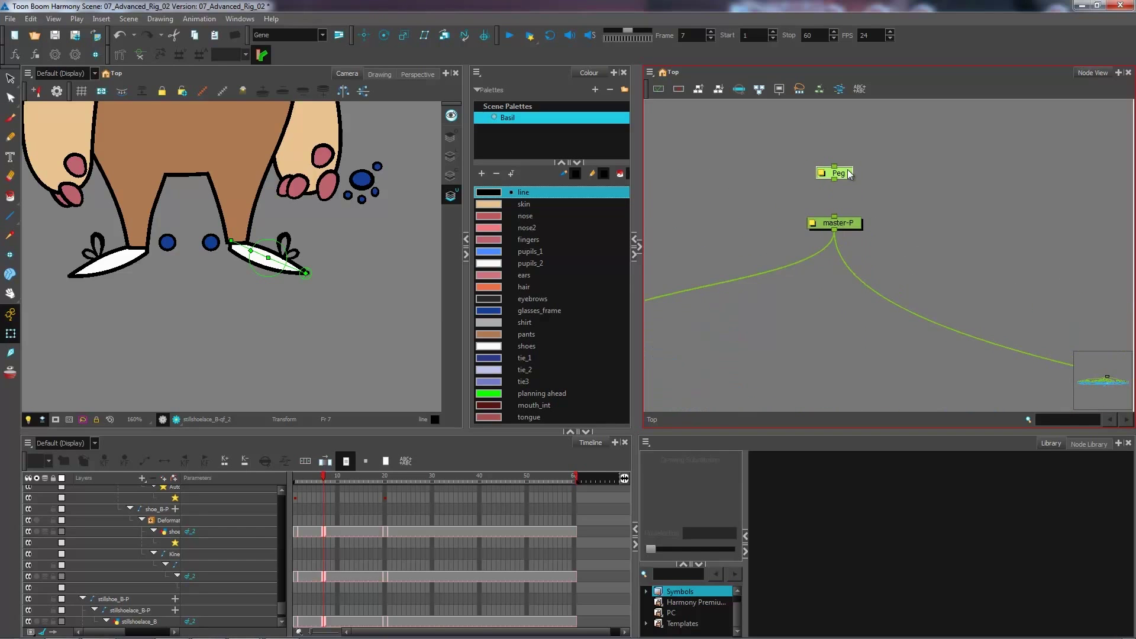
- Rename the master-P peg as master_no_legs-P
left_click(812, 223)
double_click(811, 222)
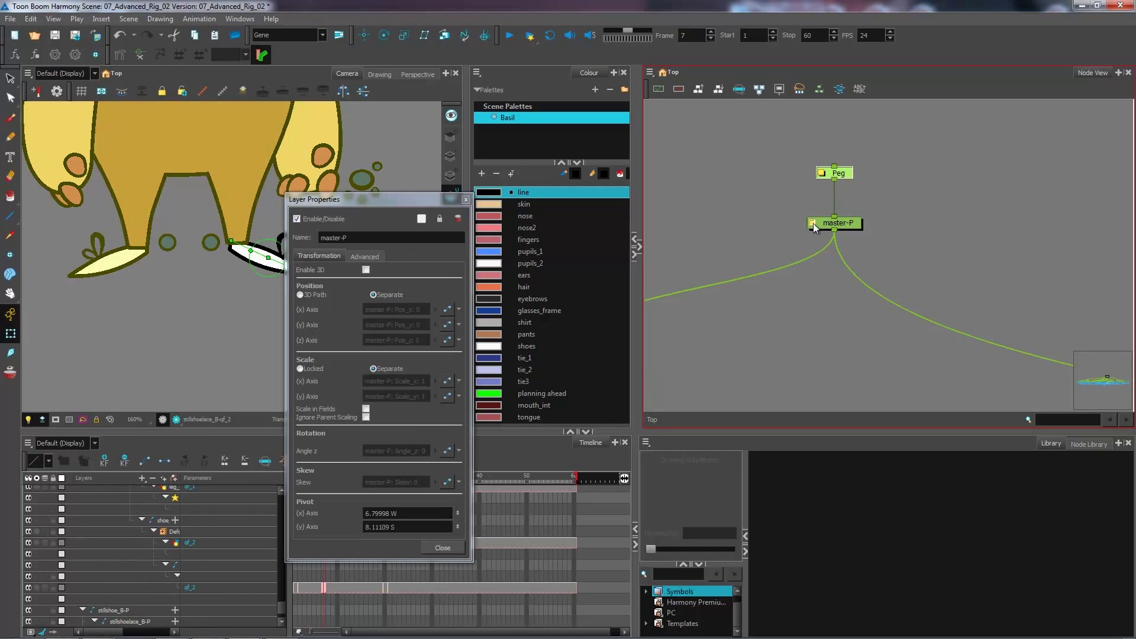
left_click(341, 239)
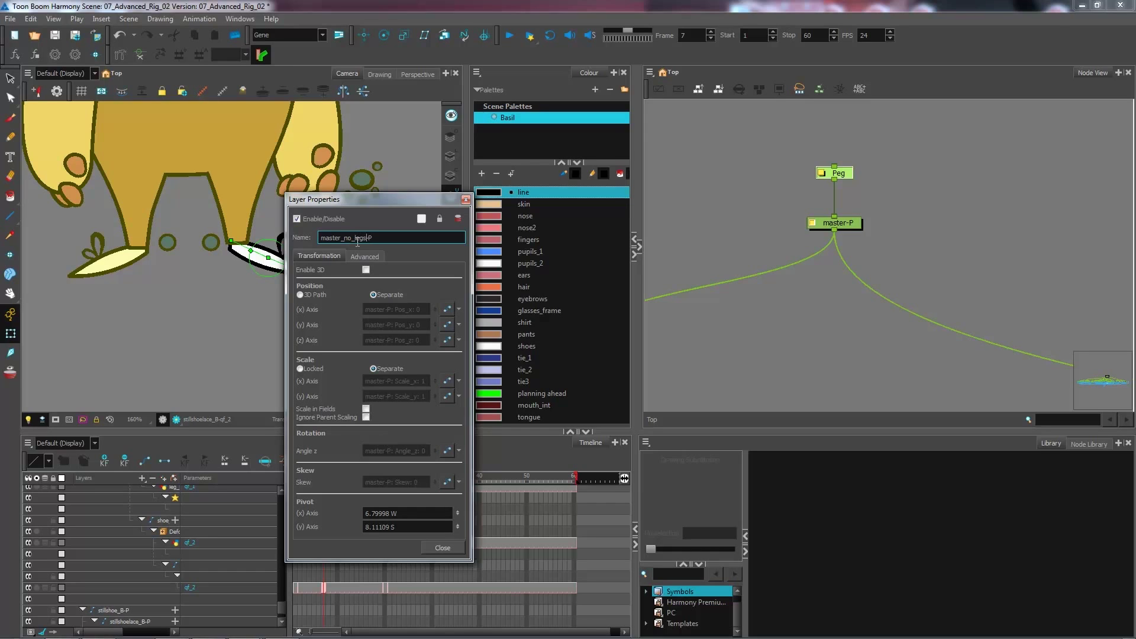
key("Return")
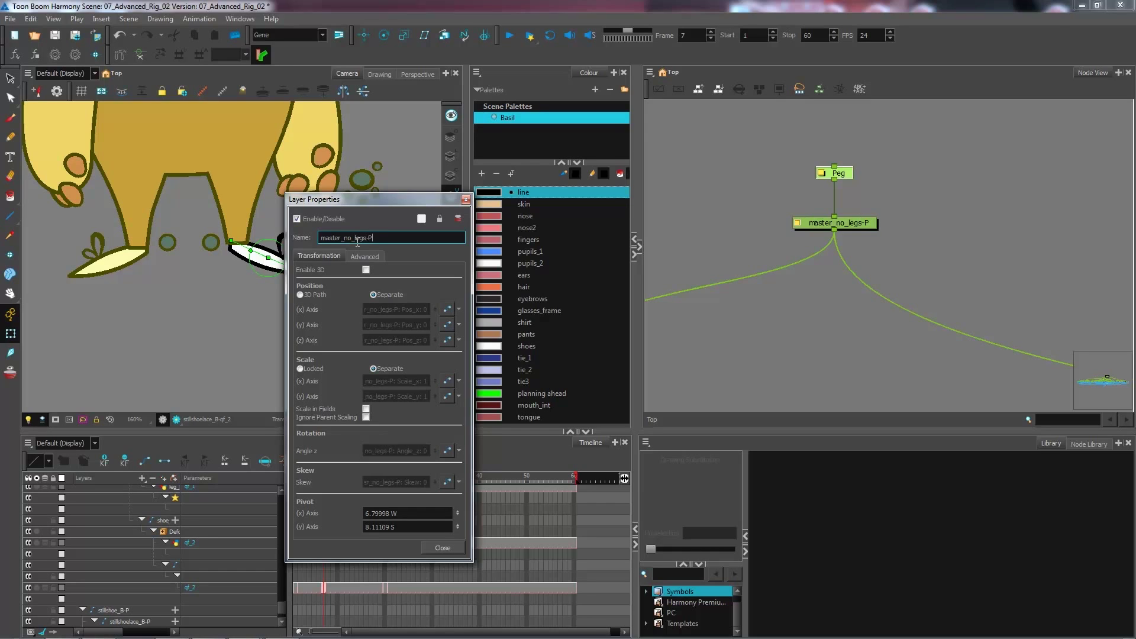
left_click(466, 199)
- Rename the new top peg above master_no_legs-P as master-P
double_click(834, 173)
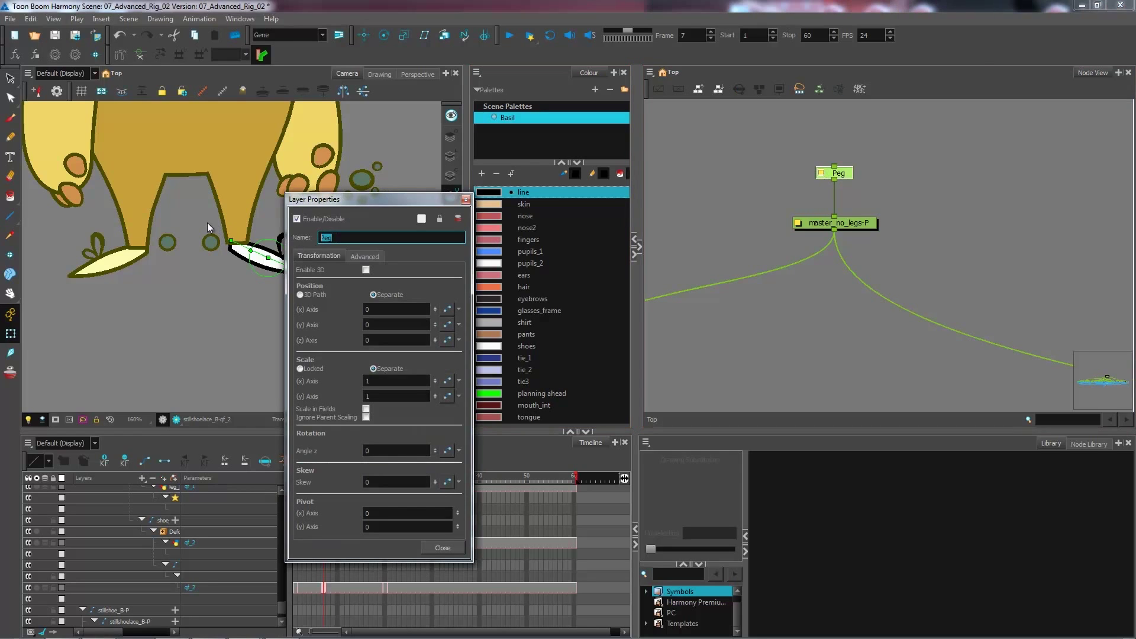
type("master-P")
key("Return")
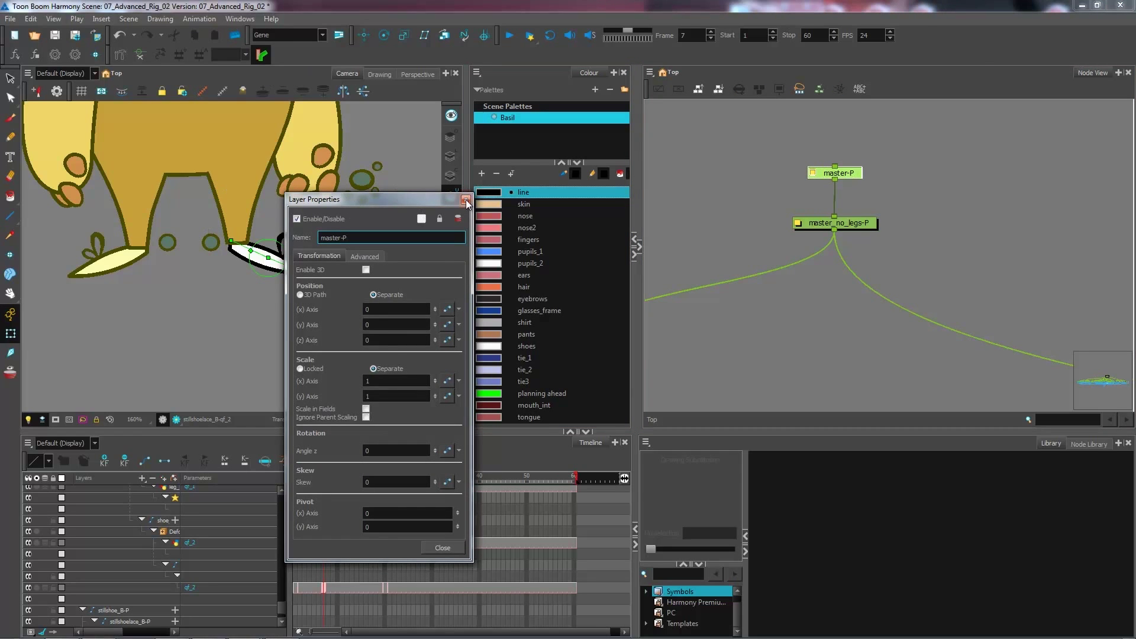
left_click(466, 201)
left_click(911, 231)
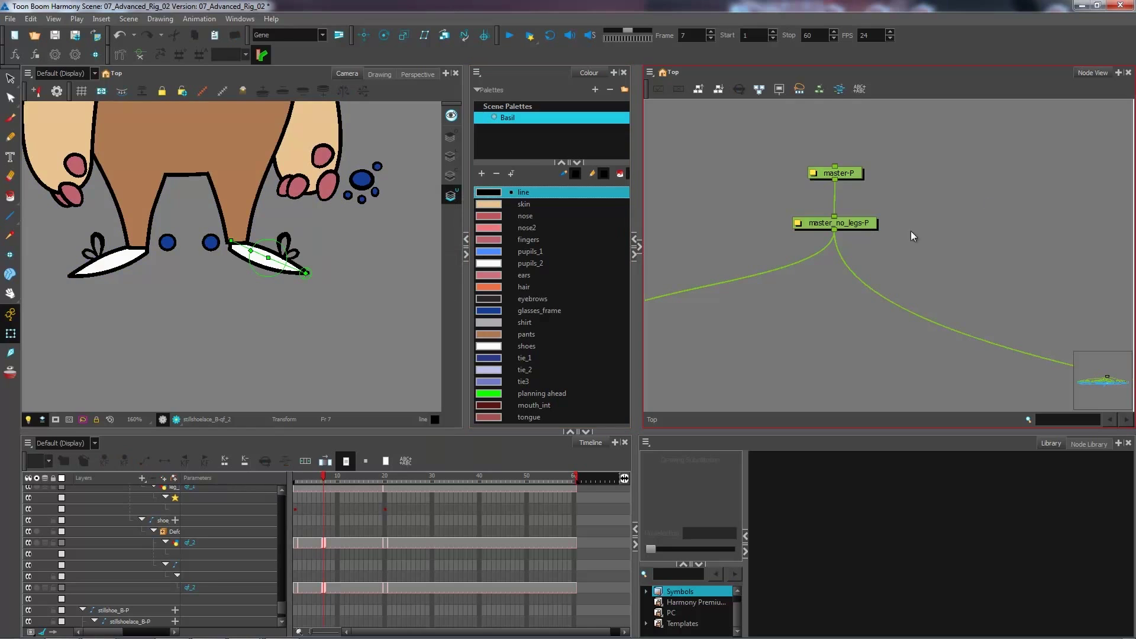
- Place the pivot of the master-P peg on the ground between the character's feet
left_click(838, 225)
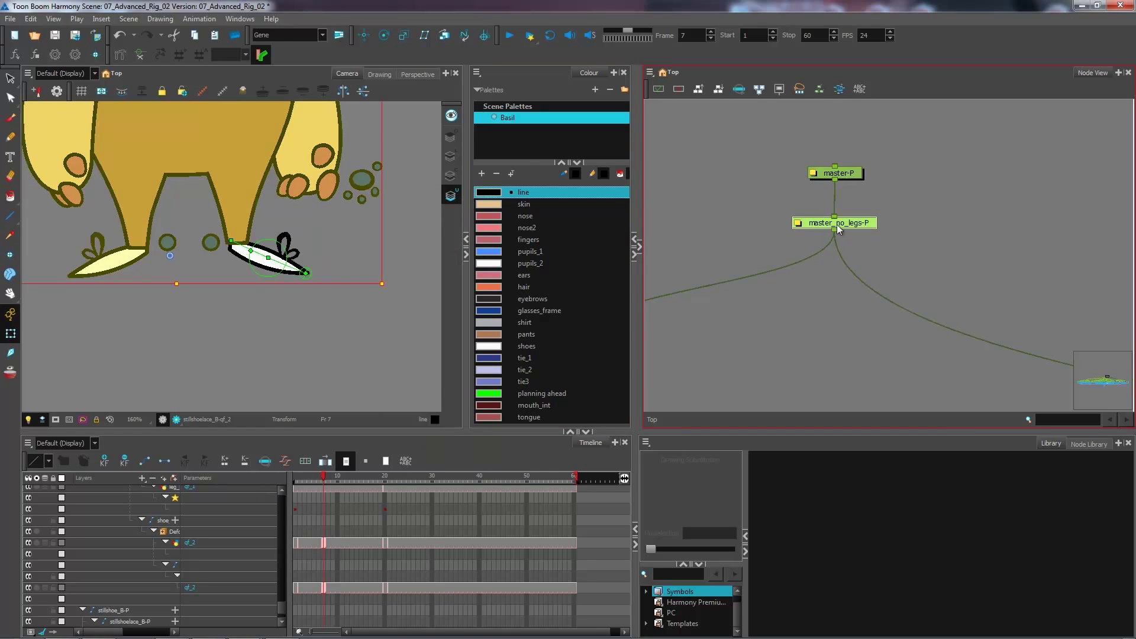
left_click(846, 172)
scroll(210, 272, "down", 1)
scroll(210, 272, "down", 3)
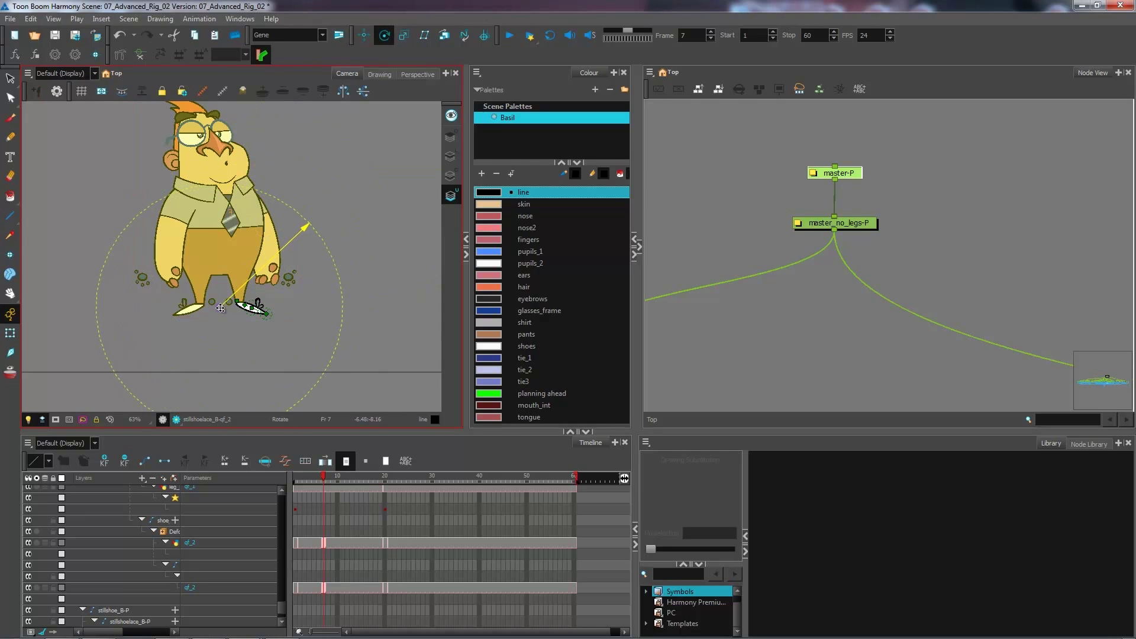
left_click(10, 333)
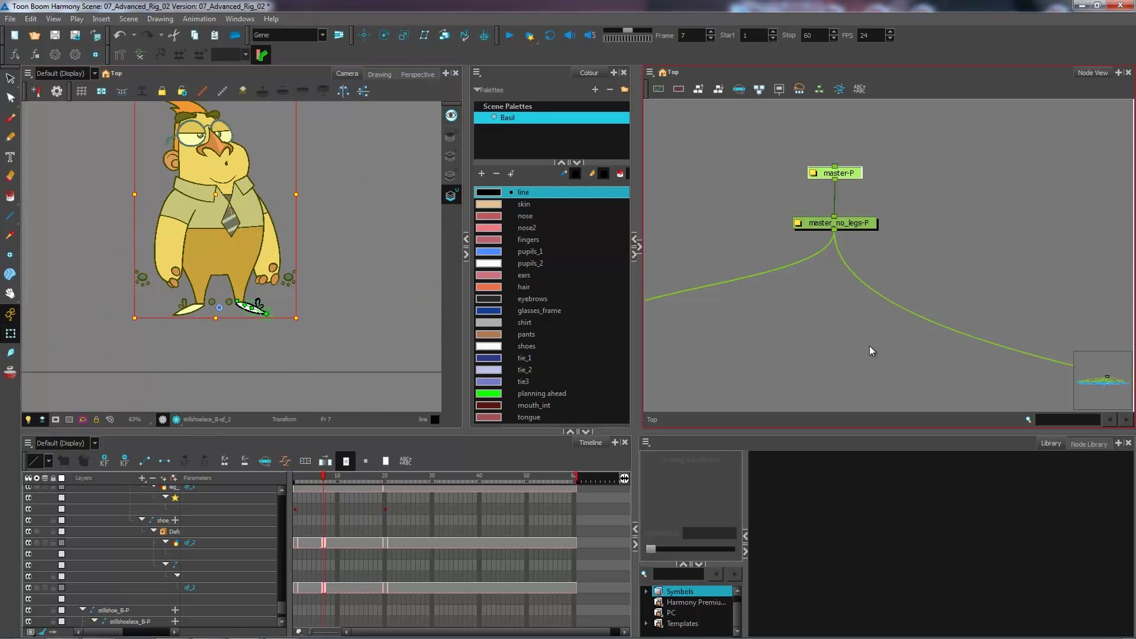
- Connect the stillshoe_B-P peg beneath master-P, bypassing the master_no_legs-P peg
left_click(843, 345)
scroll(970, 309, "down", 3)
left_click_drag(963, 336, 706, 200)
left_click_drag(929, 314, 701, 218)
left_click_drag(995, 322, 748, 223)
left_click_drag(1020, 285, 693, 238)
left_click_drag(1041, 261, 714, 283)
scroll(1034, 254, "down", 2)
scroll(857, 240, "up", 3)
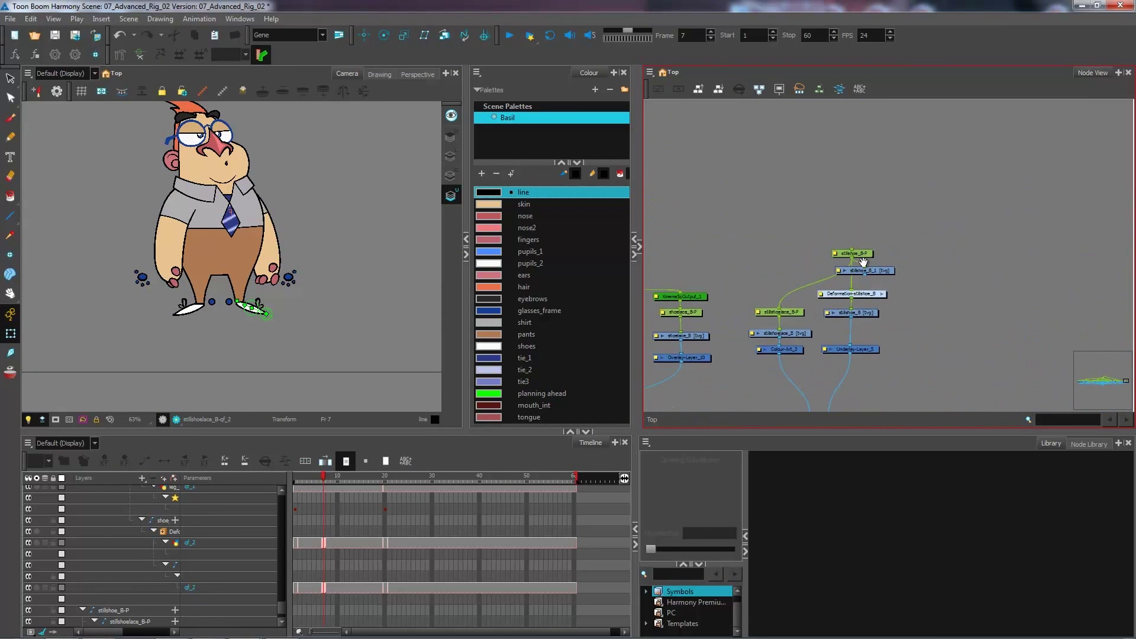
left_click_drag(800, 220, 846, 193)
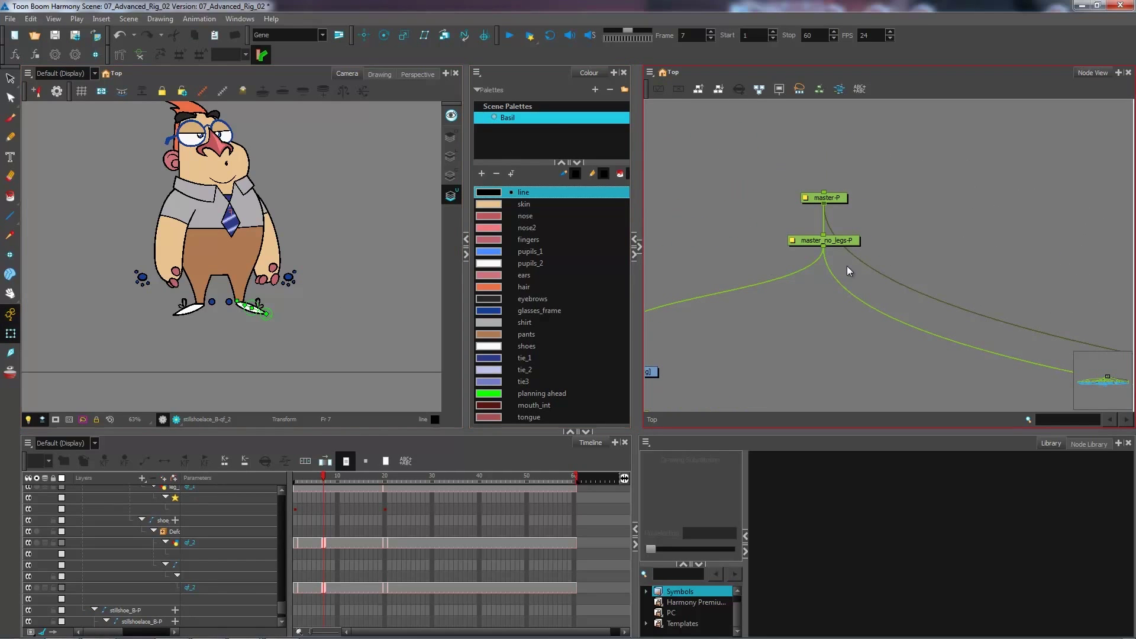
- Try rotating the character through the master_no_legs-P peg about a point between the feet, and undo the change
left_click(843, 239)
key("2")
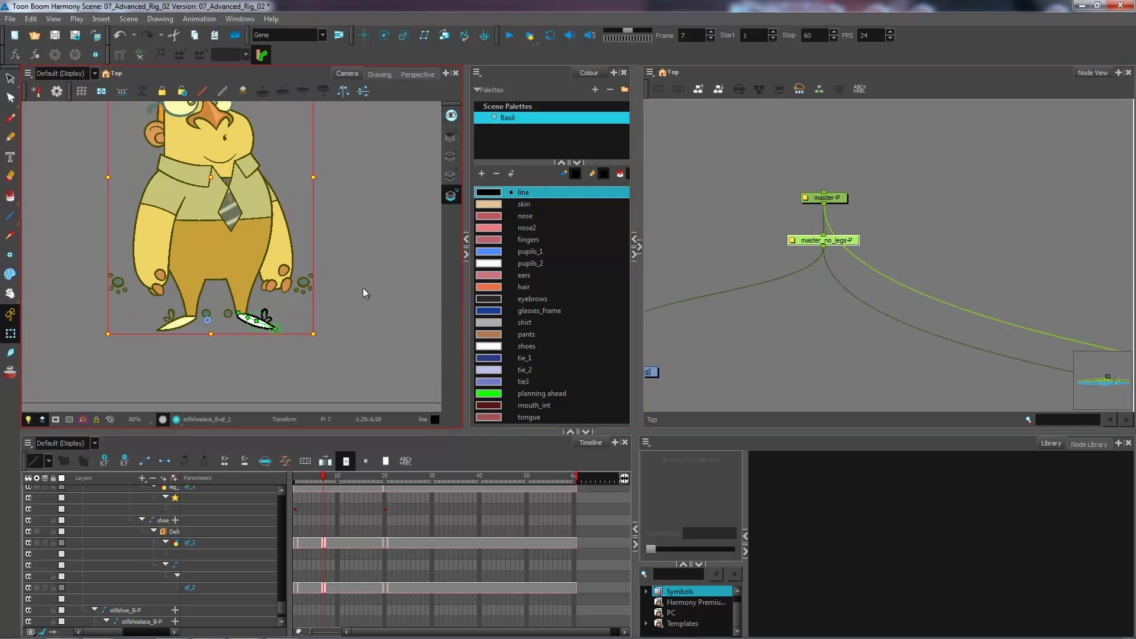
left_click_drag(257, 308, 257, 332)
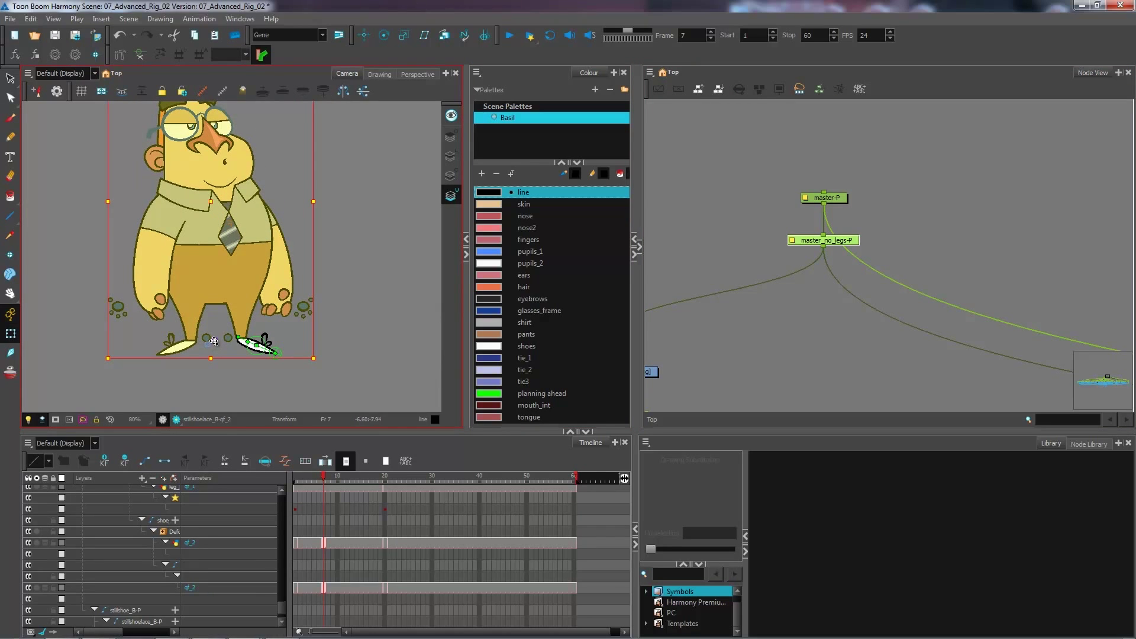
key("1")
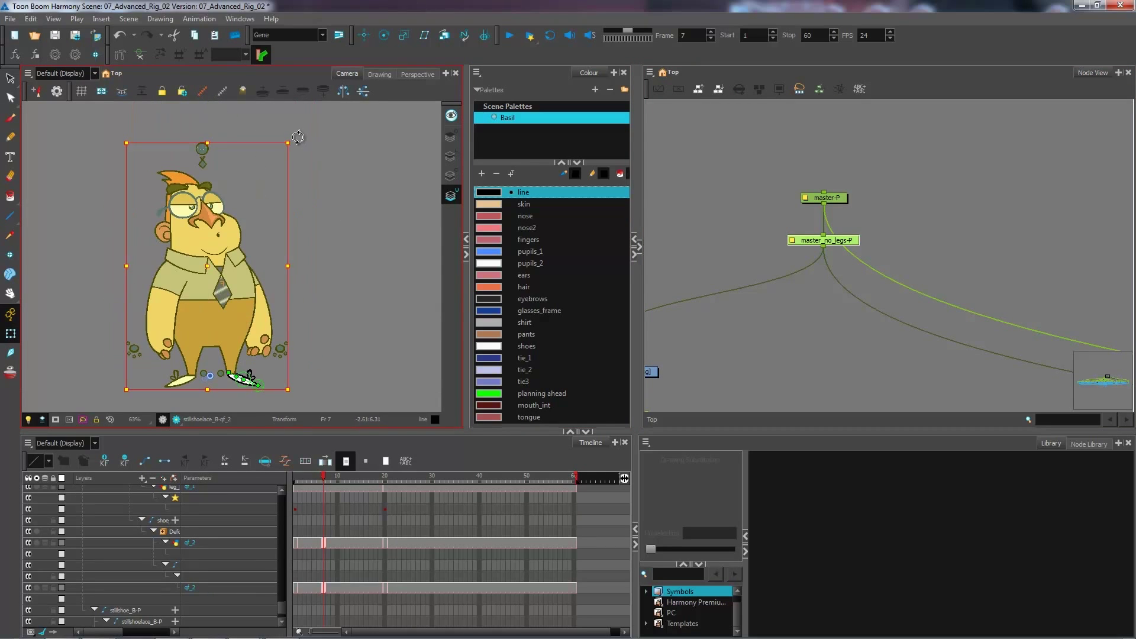
left_click_drag(297, 137, 309, 150)
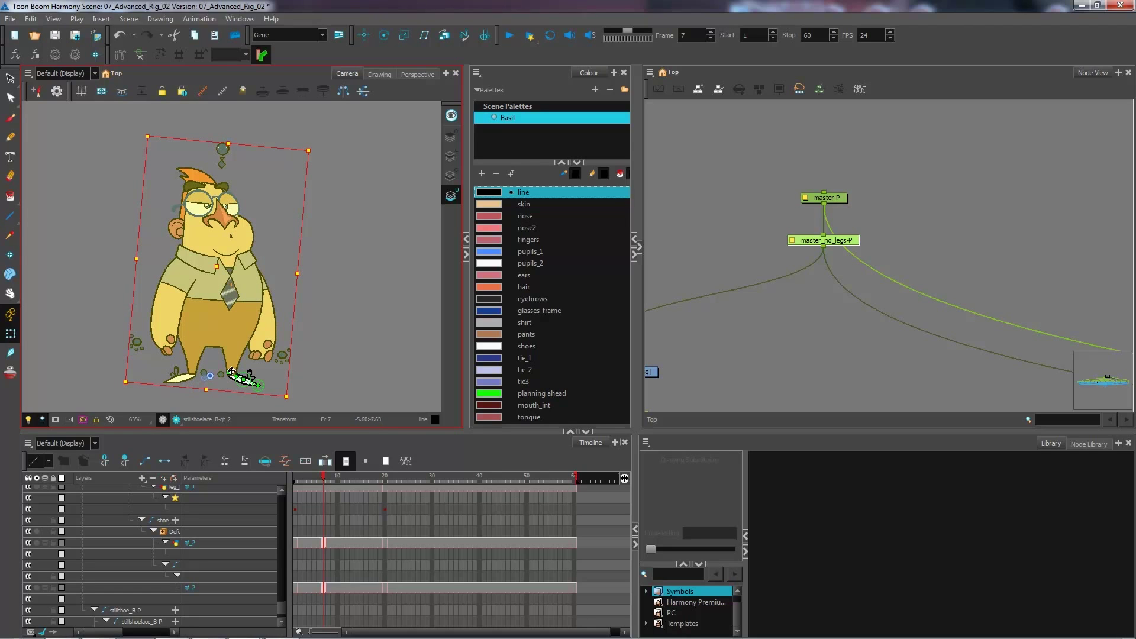
scroll(322, 269, "up", 5)
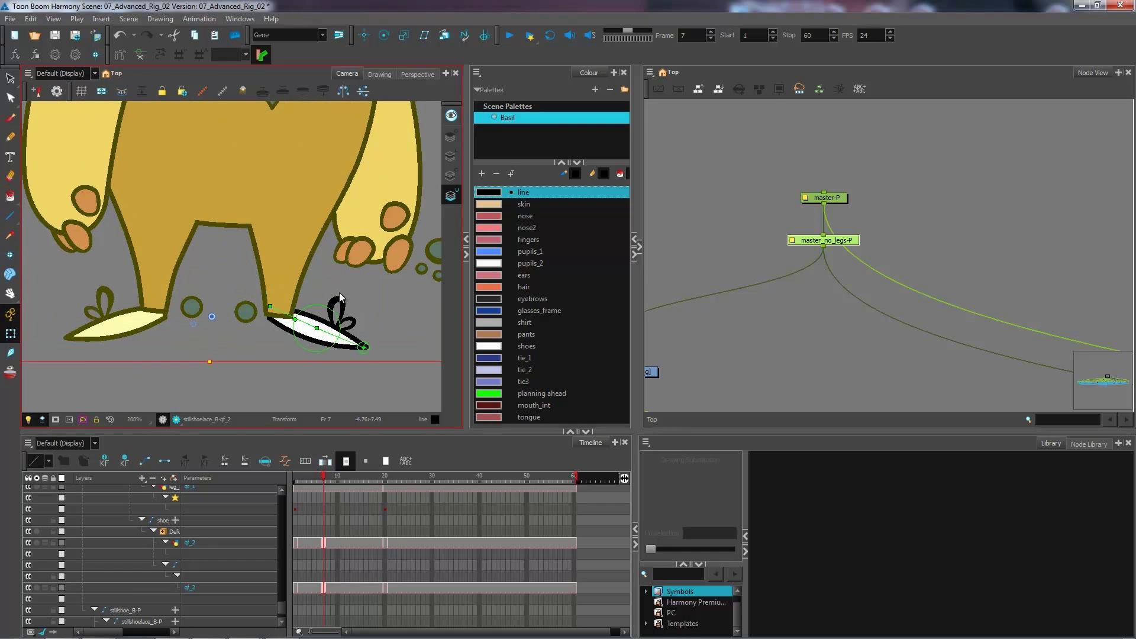
left_click(245, 313)
left_click_drag(335, 361, 336, 337)
key("ctrl+z")
left_click(389, 310)
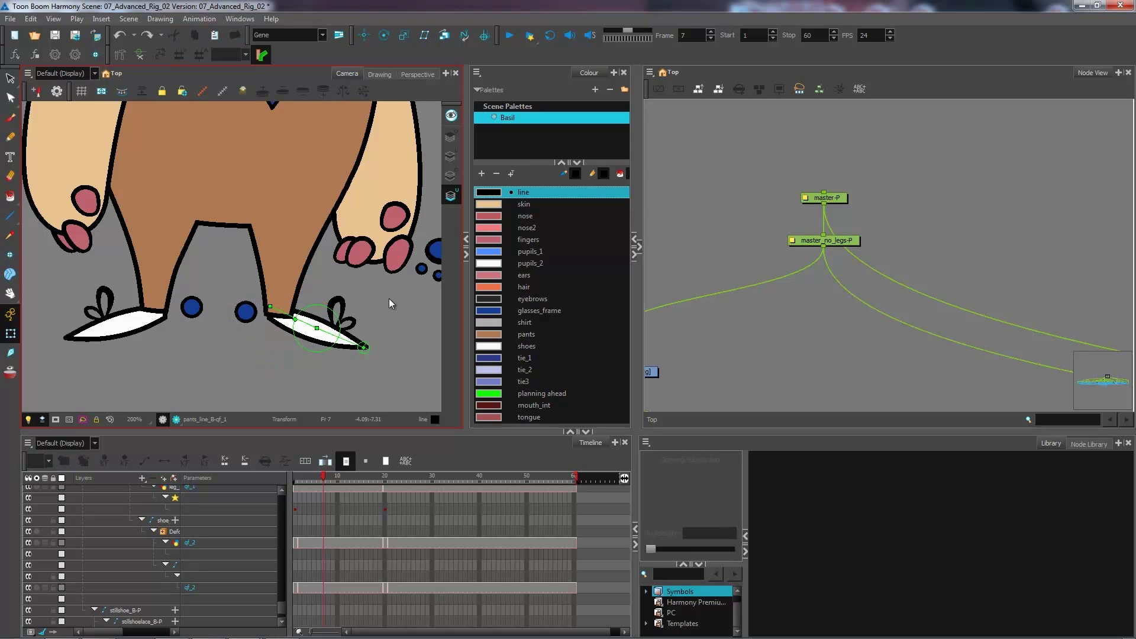
key("ctrl+z")
- On frame 2, reposition the leg_B limb so that its knee bends above the still shoe
scroll(721, 319, "down", 1)
scroll(364, 258, "down", 5)
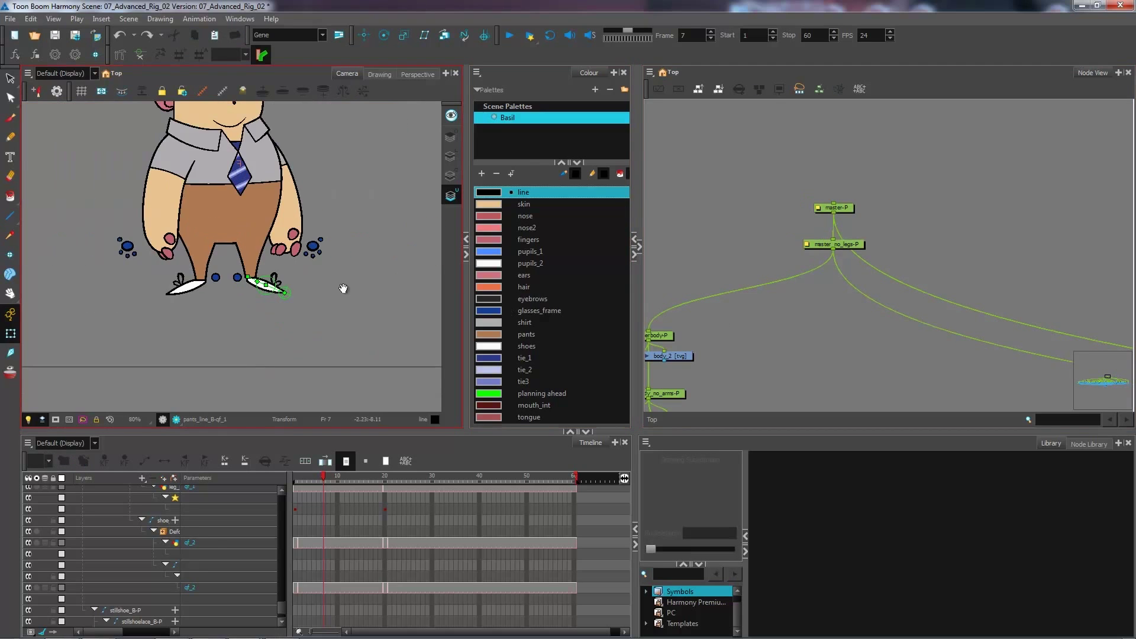
left_click(301, 477)
scroll(281, 254, "up", 2)
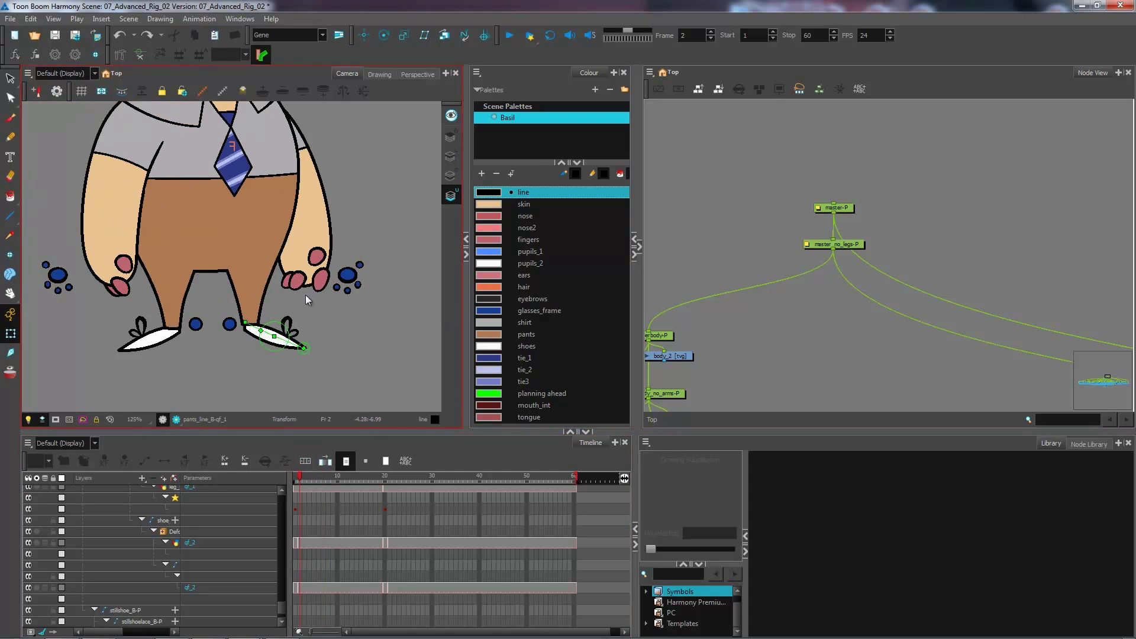
scroll(305, 294, "up", 1)
left_click(258, 315)
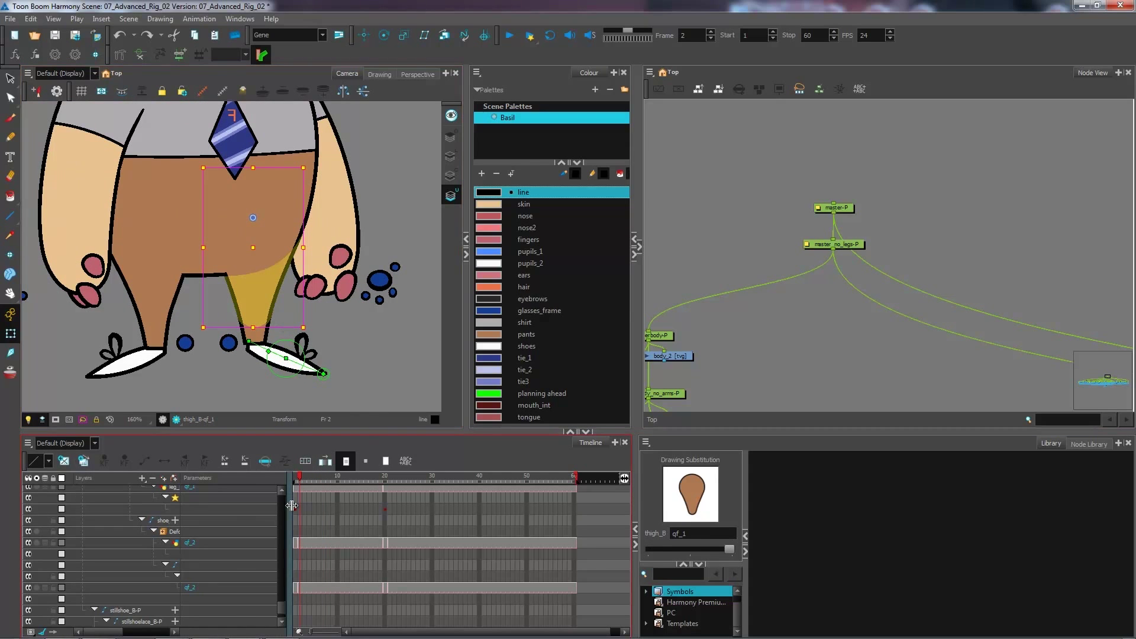
left_click(311, 389)
left_click(311, 372)
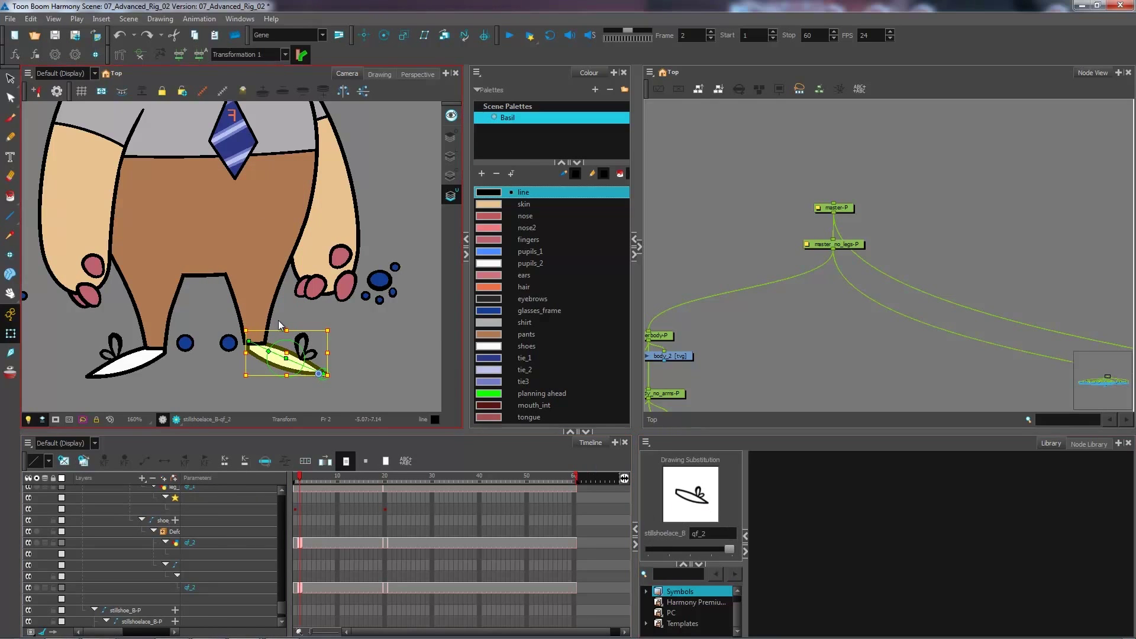
left_click(255, 336)
key("b")
left_click_drag(334, 383, 399, 351)
left_click_drag(308, 299, 278, 320)
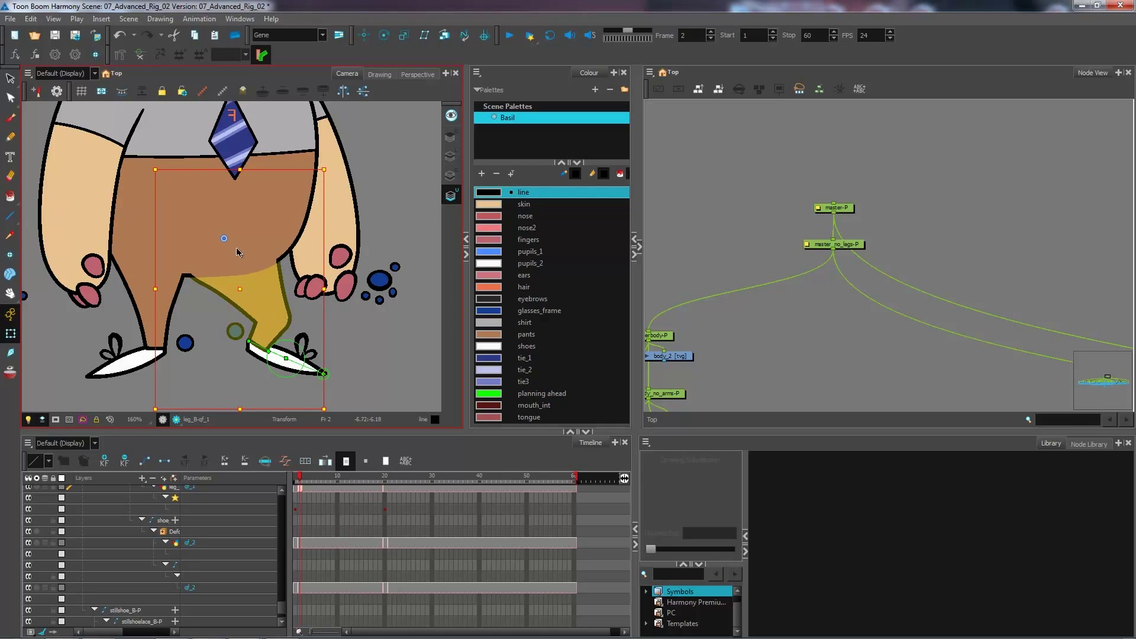
- Move the round blue control beside the leg_B shoe down to the level of the other foot's control
left_click(255, 327)
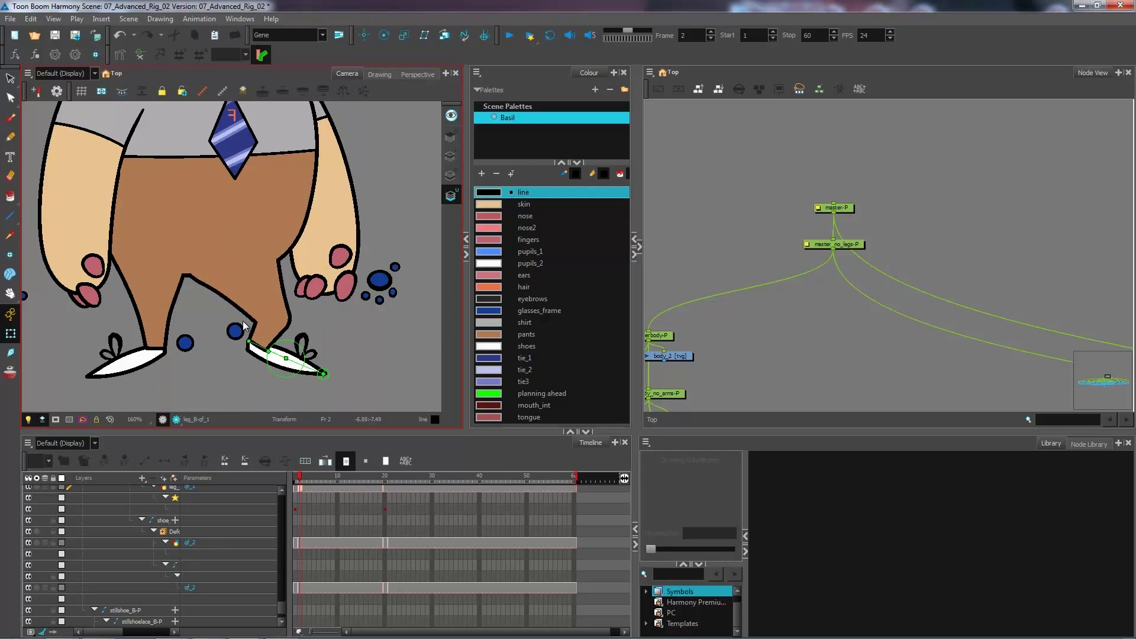
left_click_drag(302, 394, 307, 363)
left_click(377, 257)
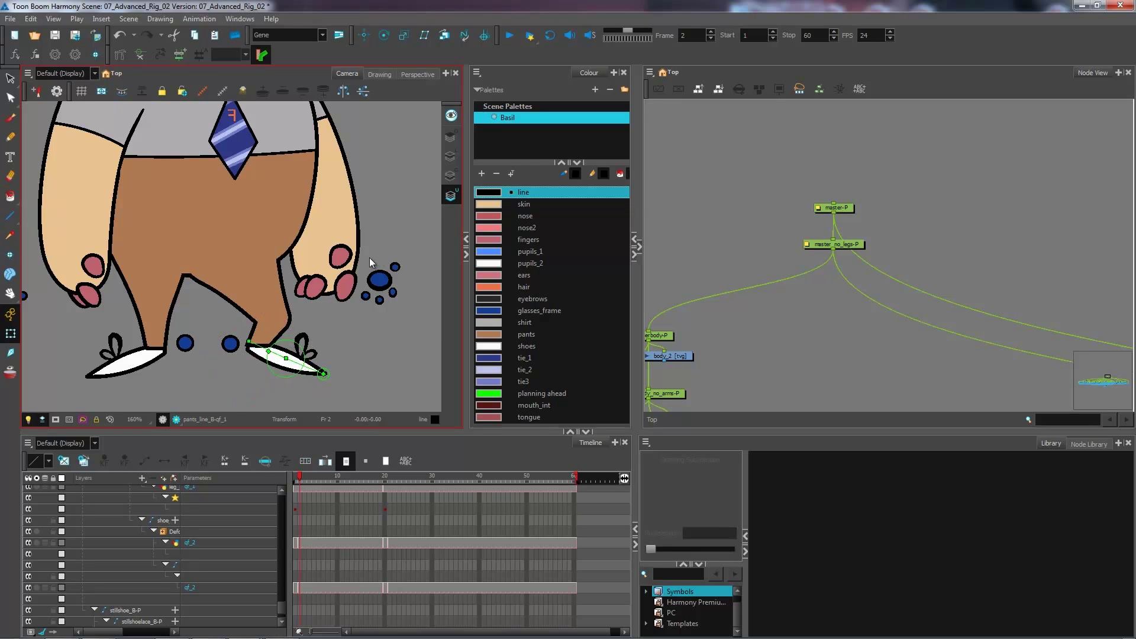
- Shift and tilt the whole upper body, including arms and head, over the bent leg on frame 2
left_click(268, 180)
key("1")
key("1")
key("b")
left_click(269, 185)
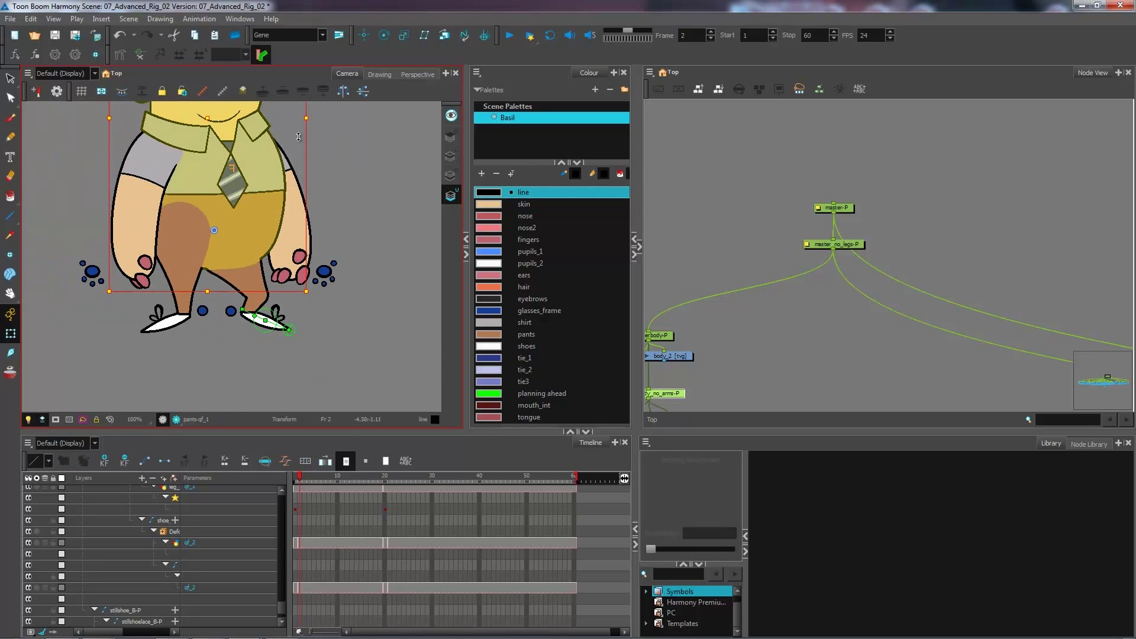
left_click_drag(347, 293, 320, 342)
left_click_drag(254, 249, 254, 256)
left_click(373, 227)
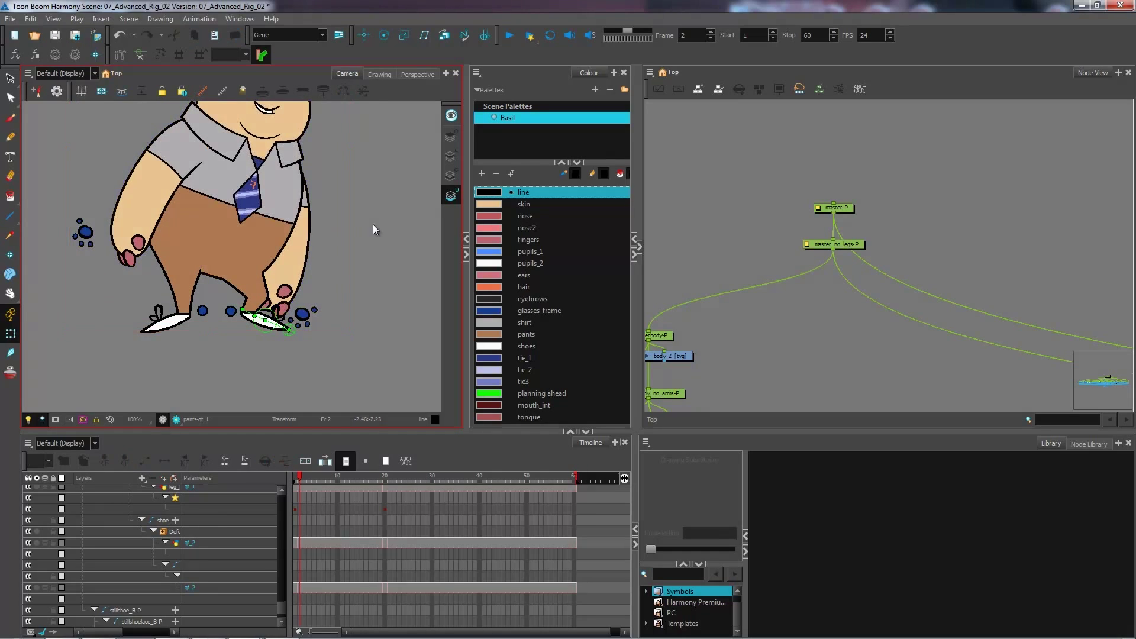
- Compare the character's full pose on frame 2 with the pose on frame 1
key("1")
key("1")
key("space")
left_click_drag(351, 241, 356, 296)
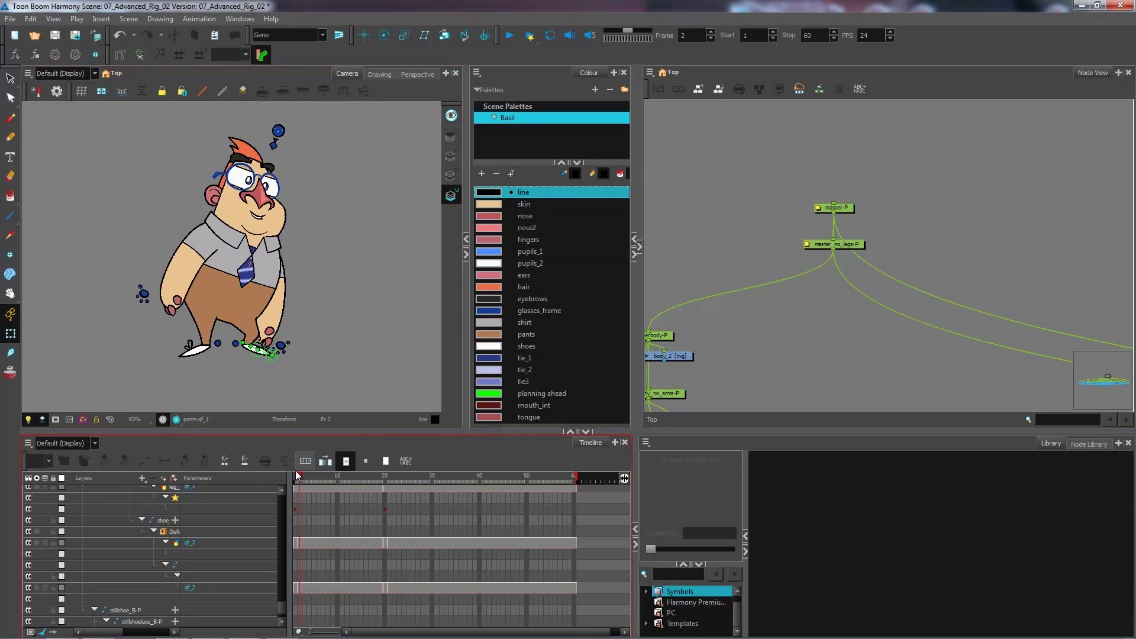
left_click_drag(297, 474, 296, 474)
key("2")
key("2")
key("space")
left_click_drag(336, 346, 331, 284)
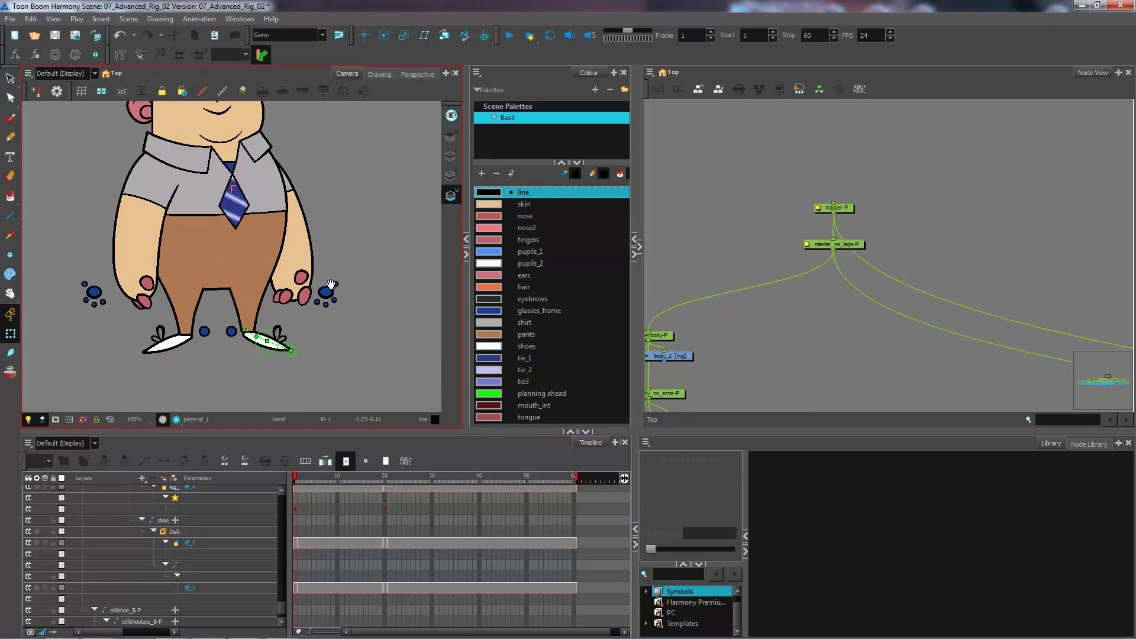
- Hide the shoe's deformation controls and check the pose on frame 2
left_click(140, 55)
left_click_drag(295, 478, 299, 477)
left_click(258, 318)
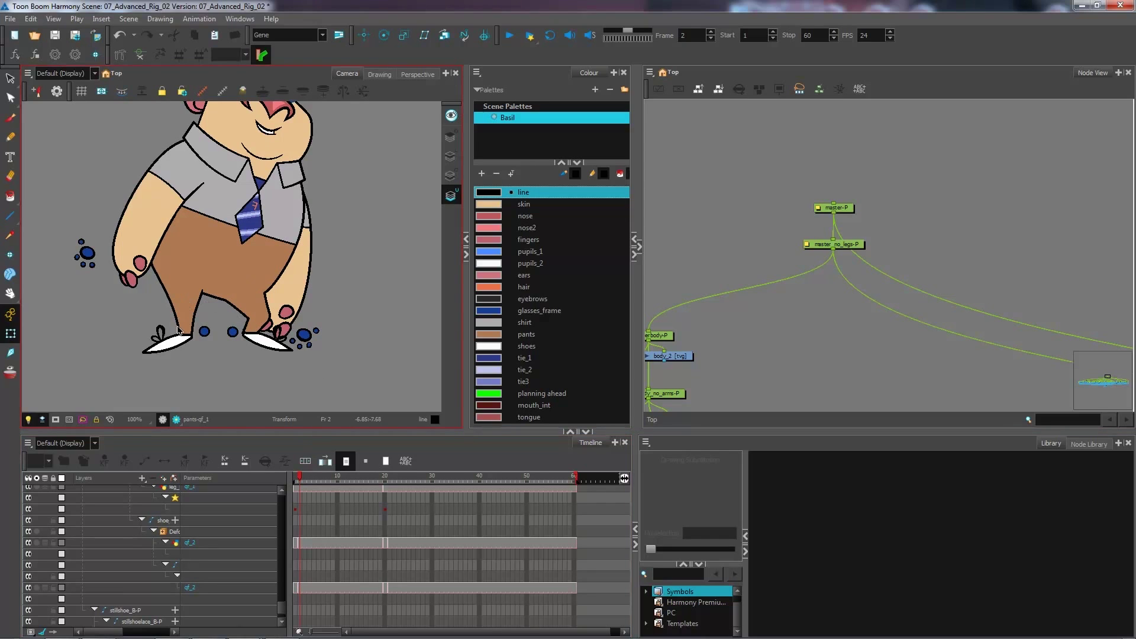
left_click_drag(350, 247, 345, 319)
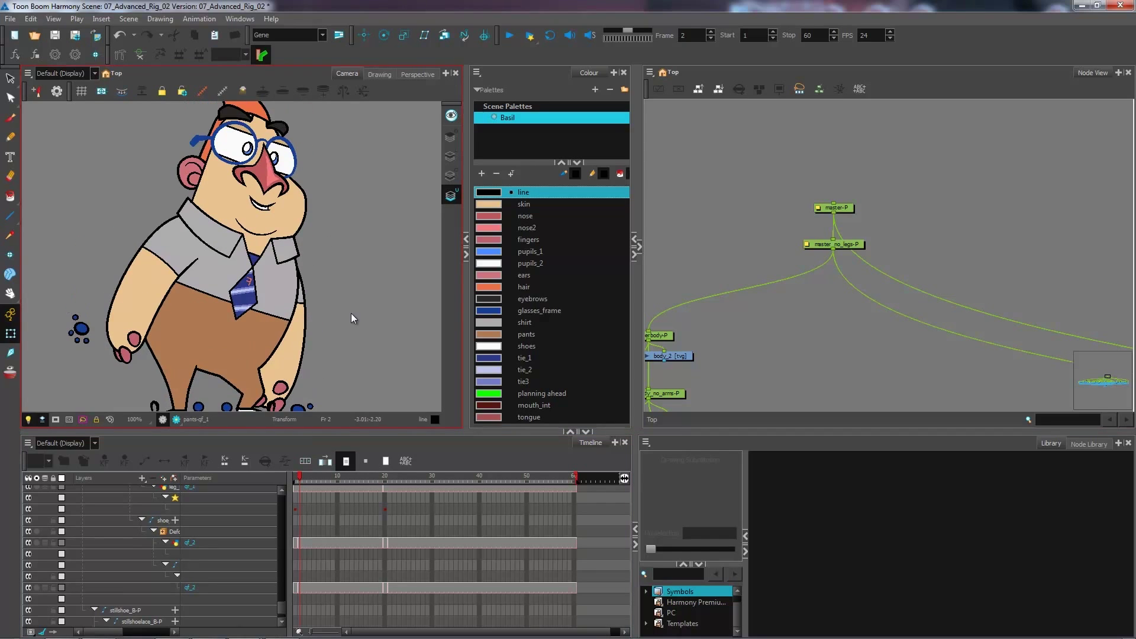
key("1")
left_click_drag(289, 345, 294, 317)
- Try the qf_1 drawing substitution on stillshoelace_B at frame 2, and switch back to qf_2
left_click(266, 361)
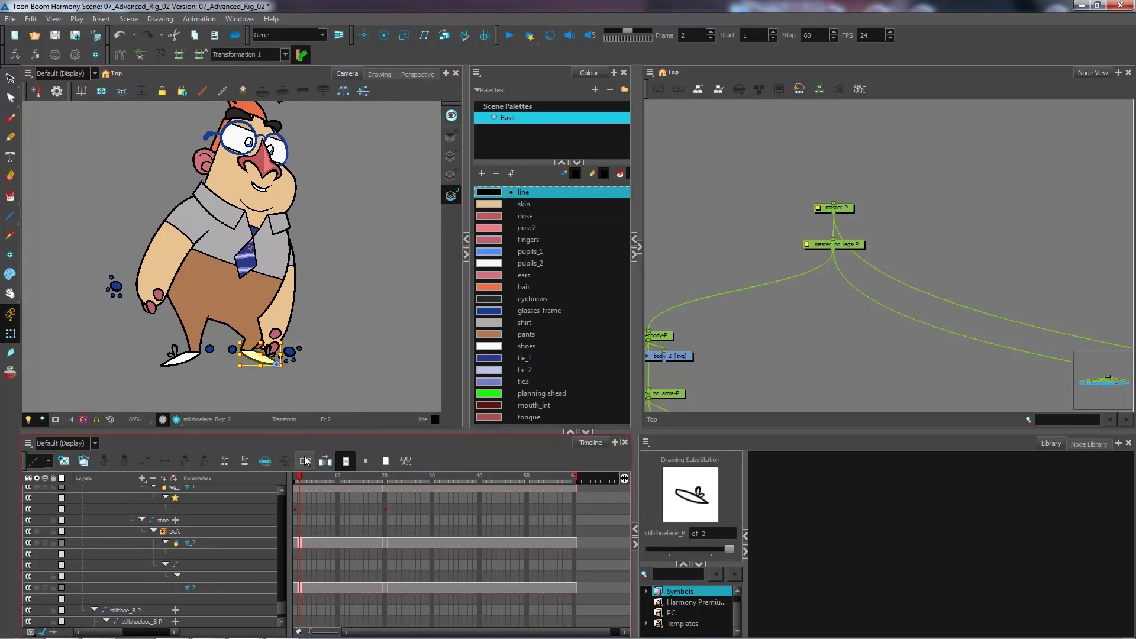
left_click(687, 554)
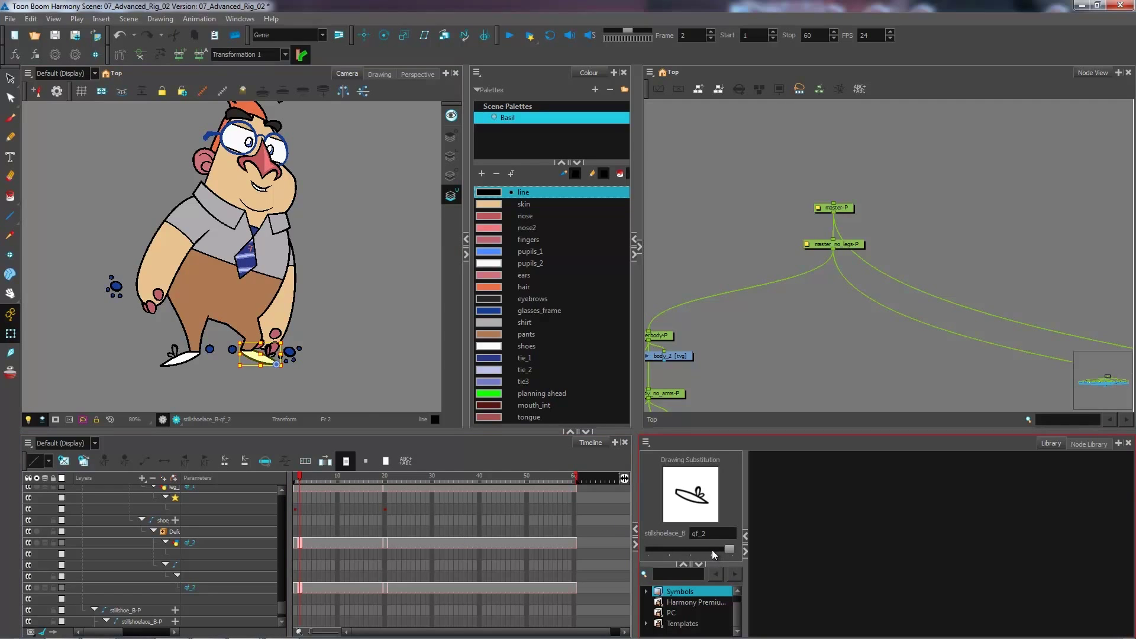
left_click(712, 550)
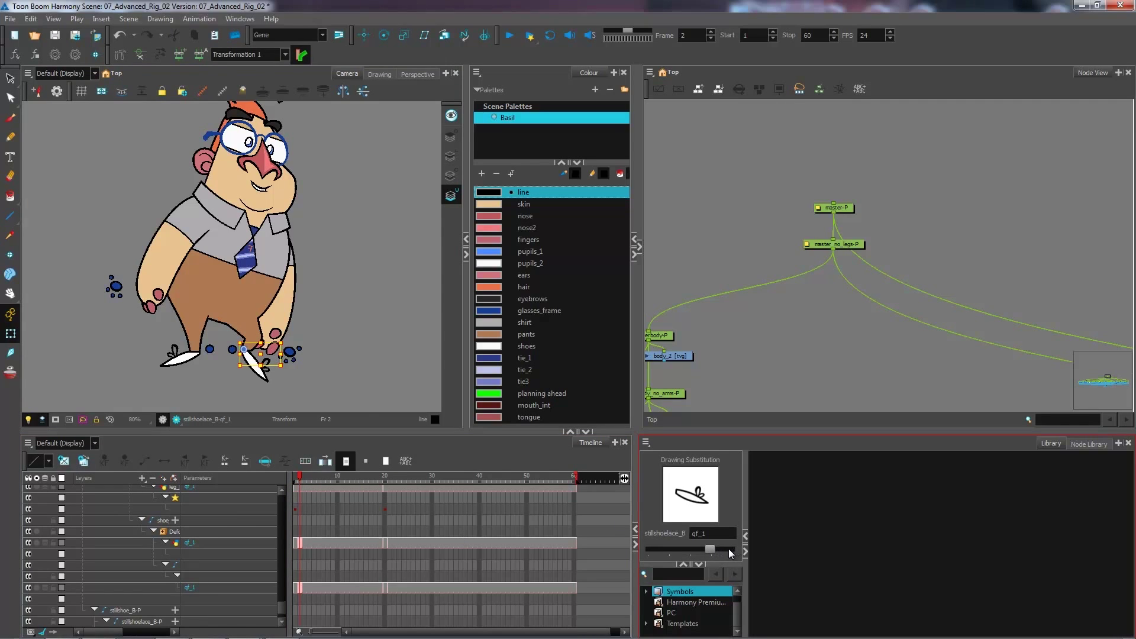
left_click(729, 549)
left_click(608, 493)
left_click(244, 359)
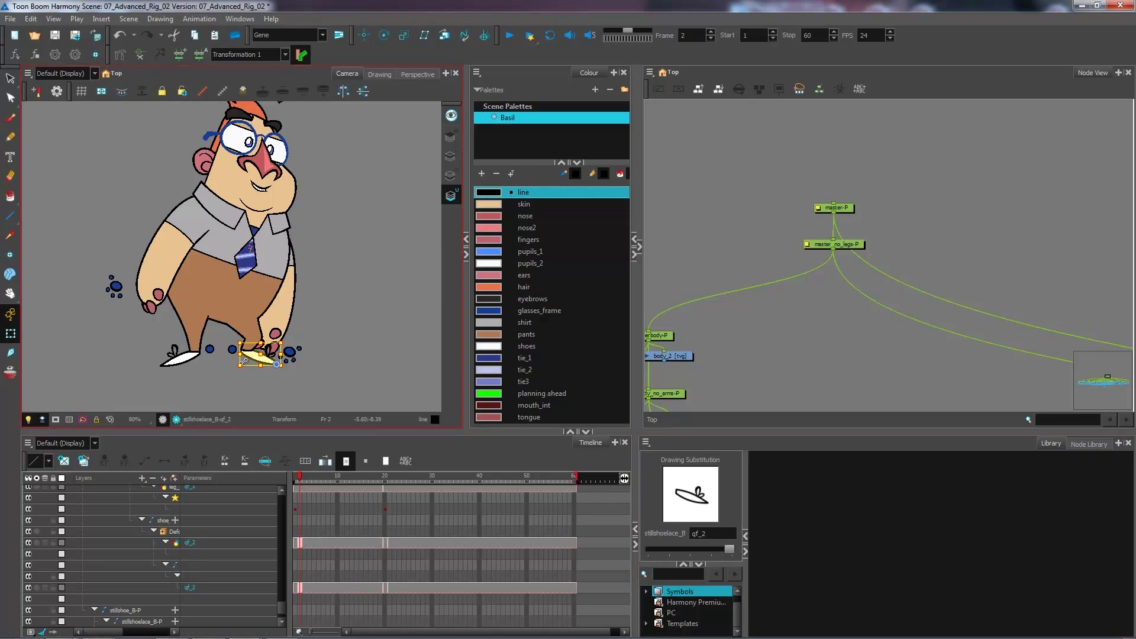
left_click(695, 461)
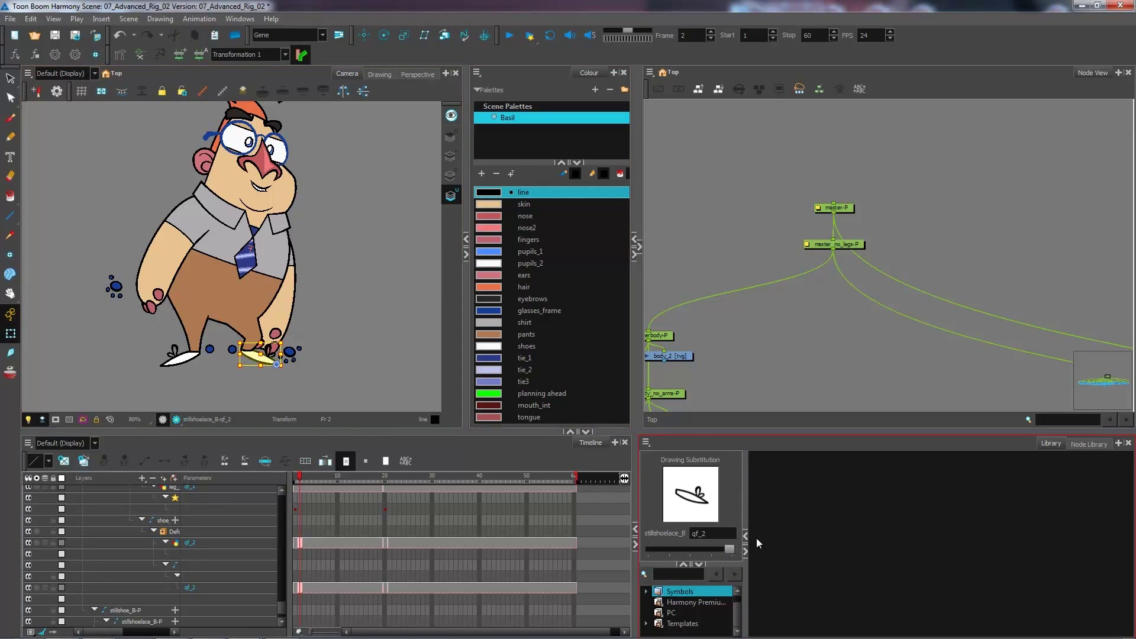
left_click(549, 438)
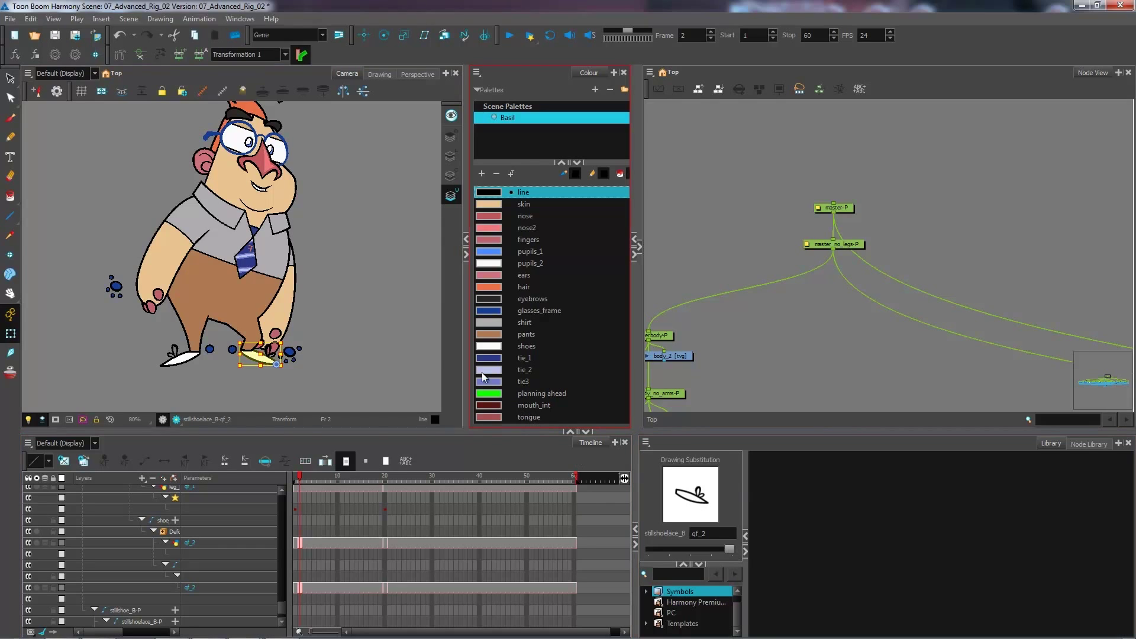